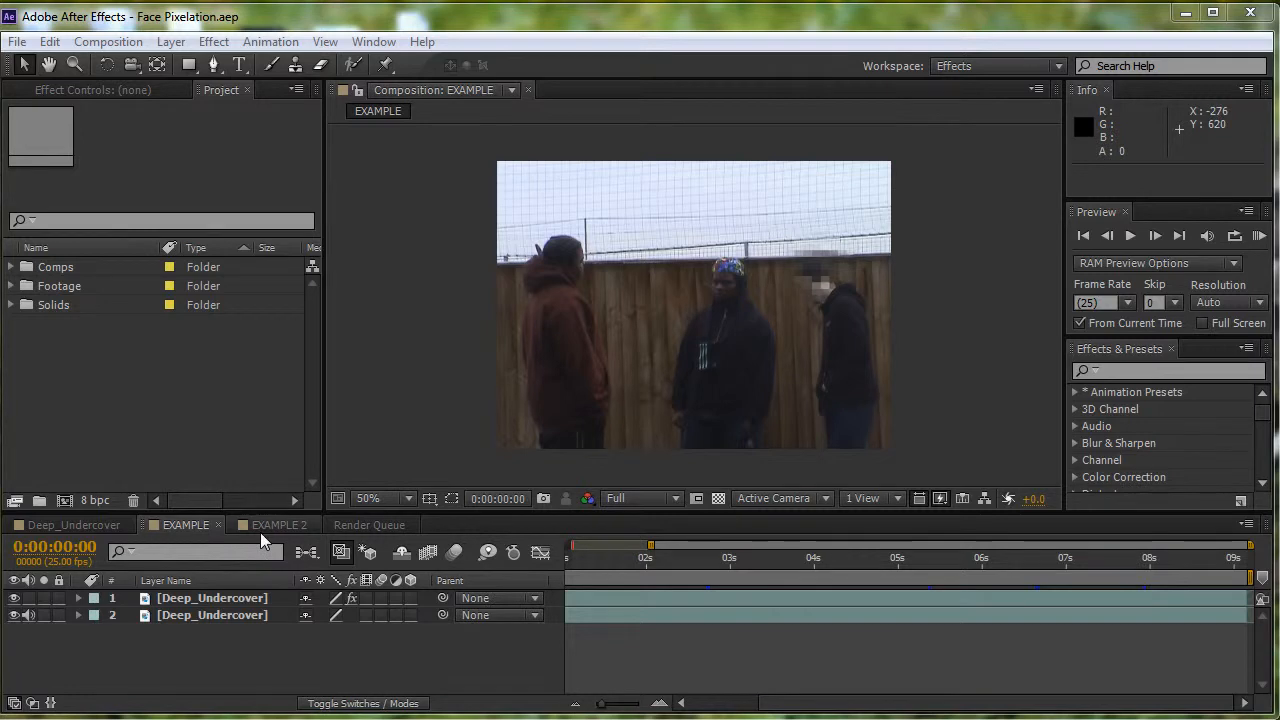
# - Scrub through the EXAMPLE and EXAMPLE 2 compositions to compare their face pixelation
pyautogui.moveTo(647, 566); pyautogui.dragTo(742, 560)
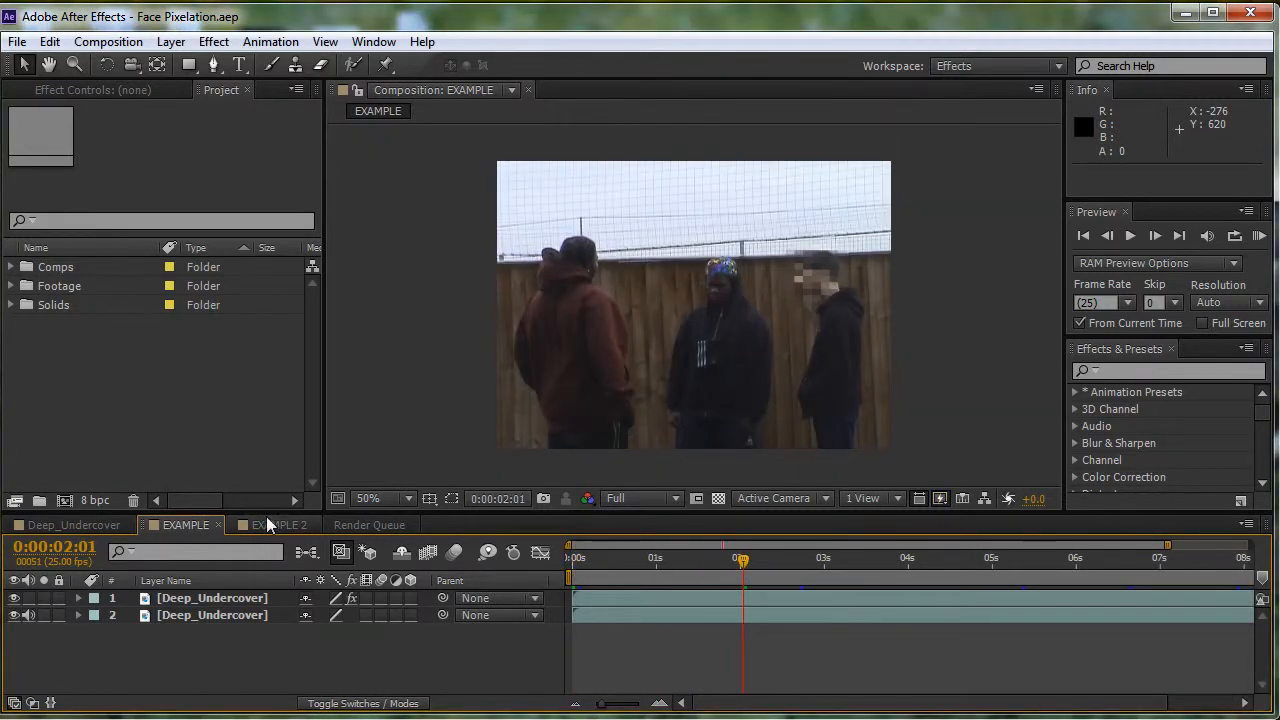
pyautogui.click(269, 522)
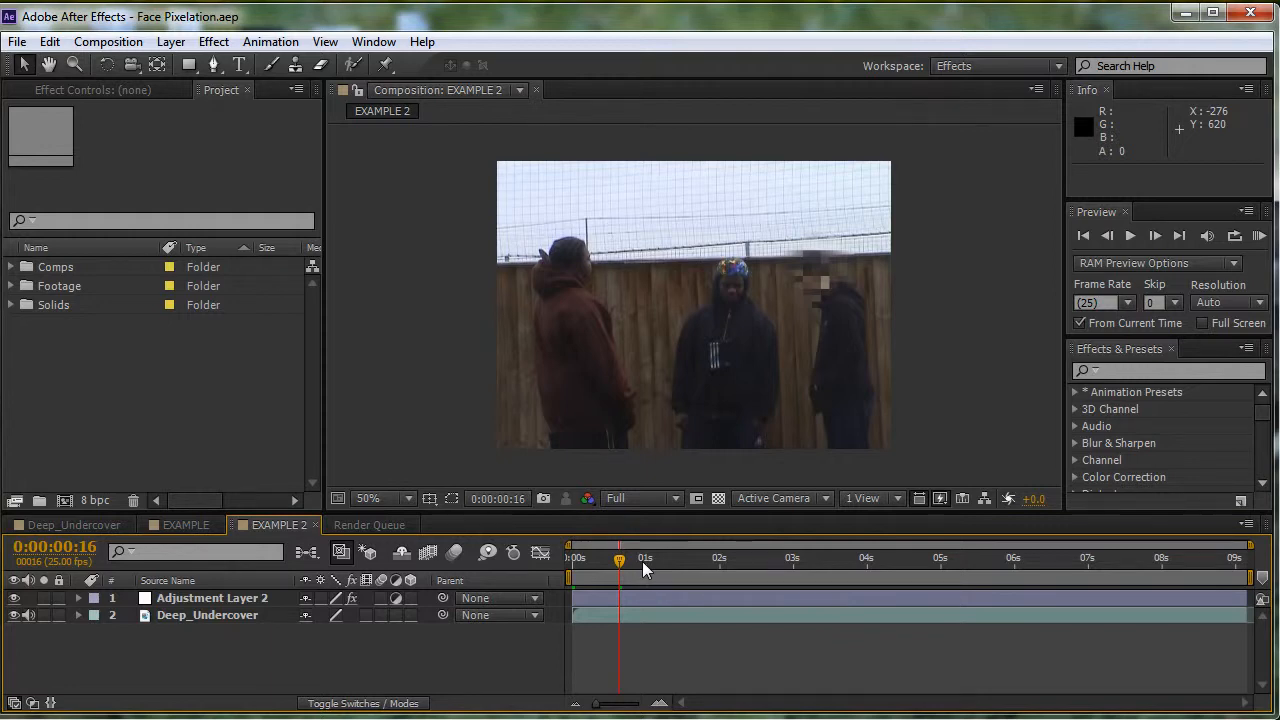
pyautogui.moveTo(642, 561); pyautogui.dragTo(525, 570)
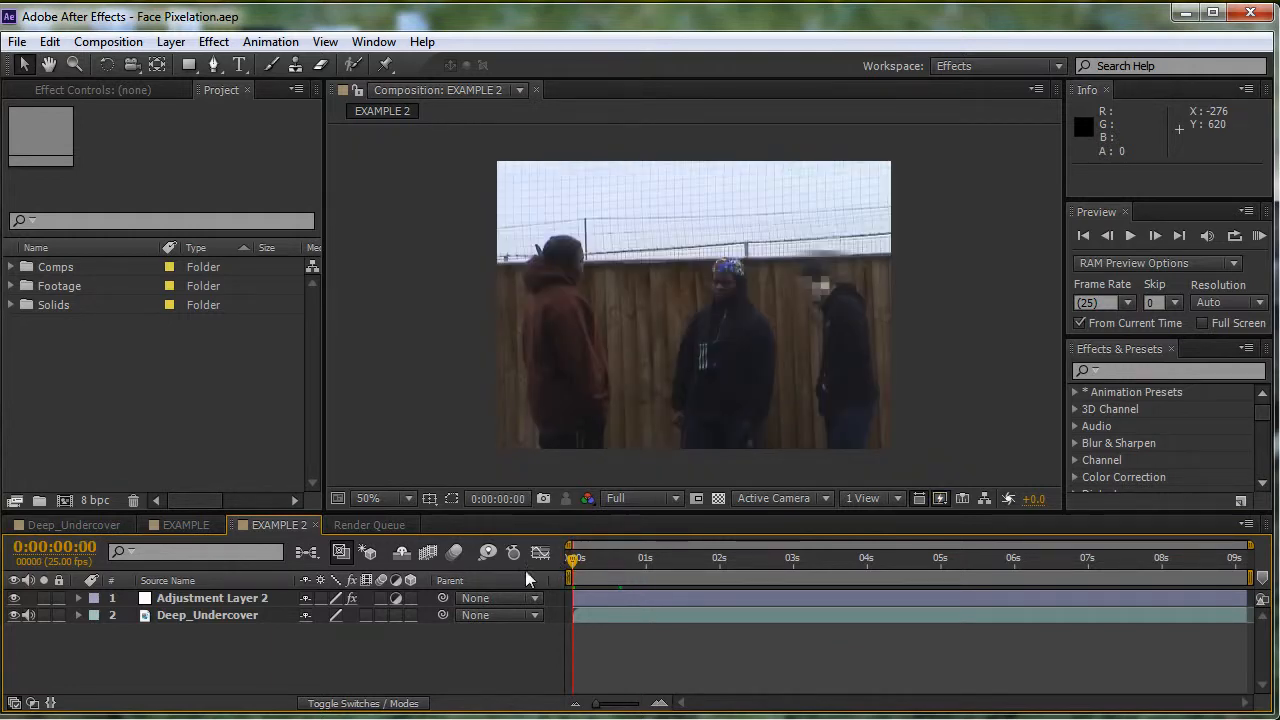
pyautogui.click(184, 524)
pyautogui.click(255, 525)
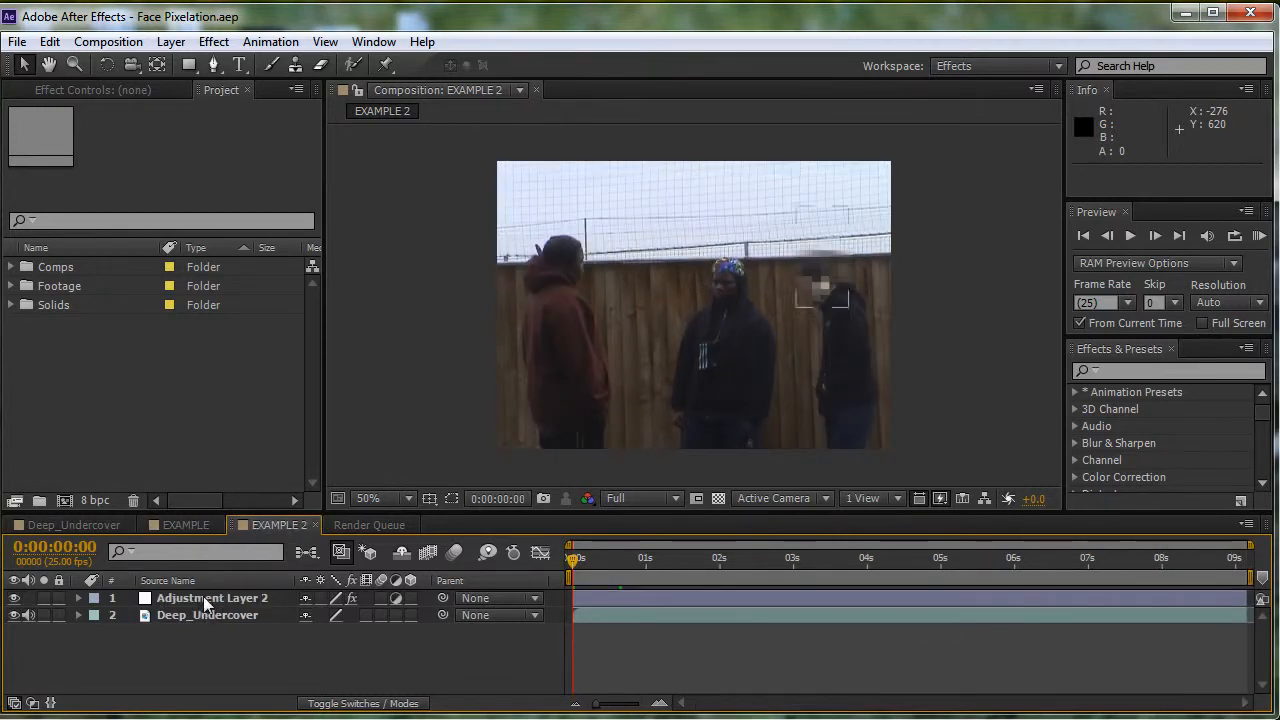
# - Reveal the keyframed mask path of Adjustment Layer 2 in EXAMPLE 2 and scrub along its keyframes
pyautogui.click(237, 599)
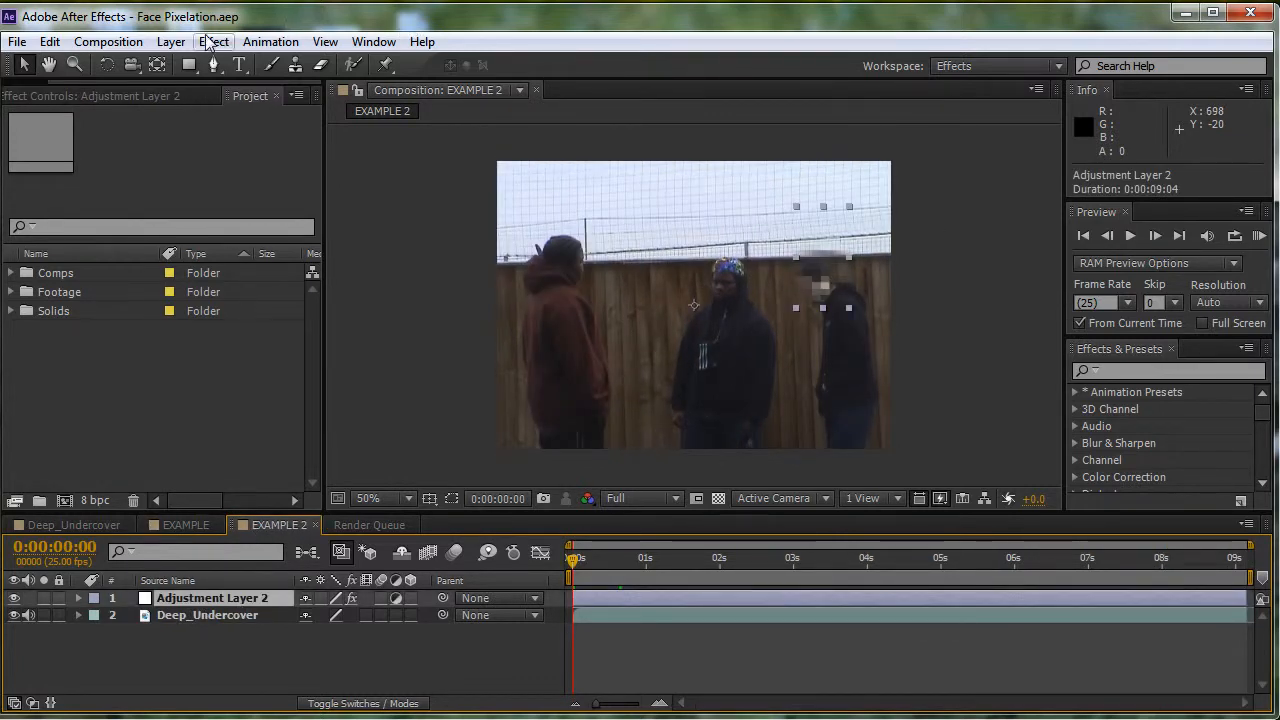
pyautogui.click(211, 42)
pyautogui.moveTo(304, 476)
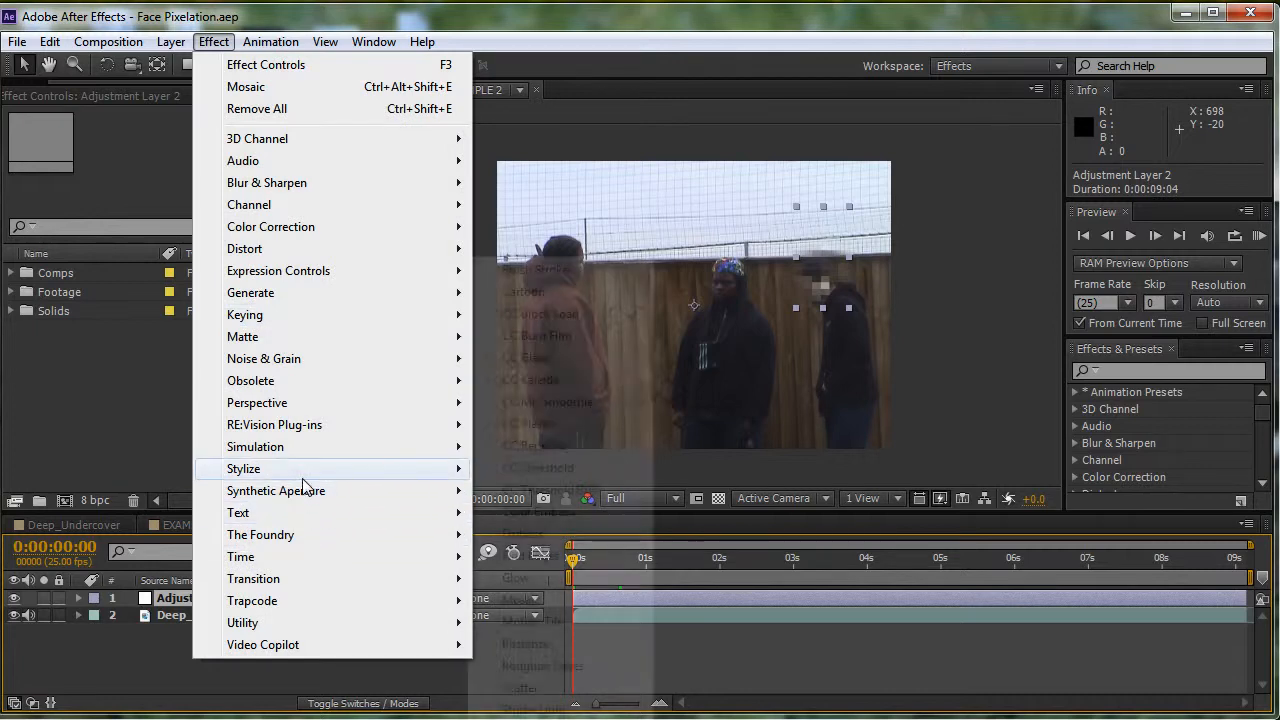
pyautogui.click(745, 20)
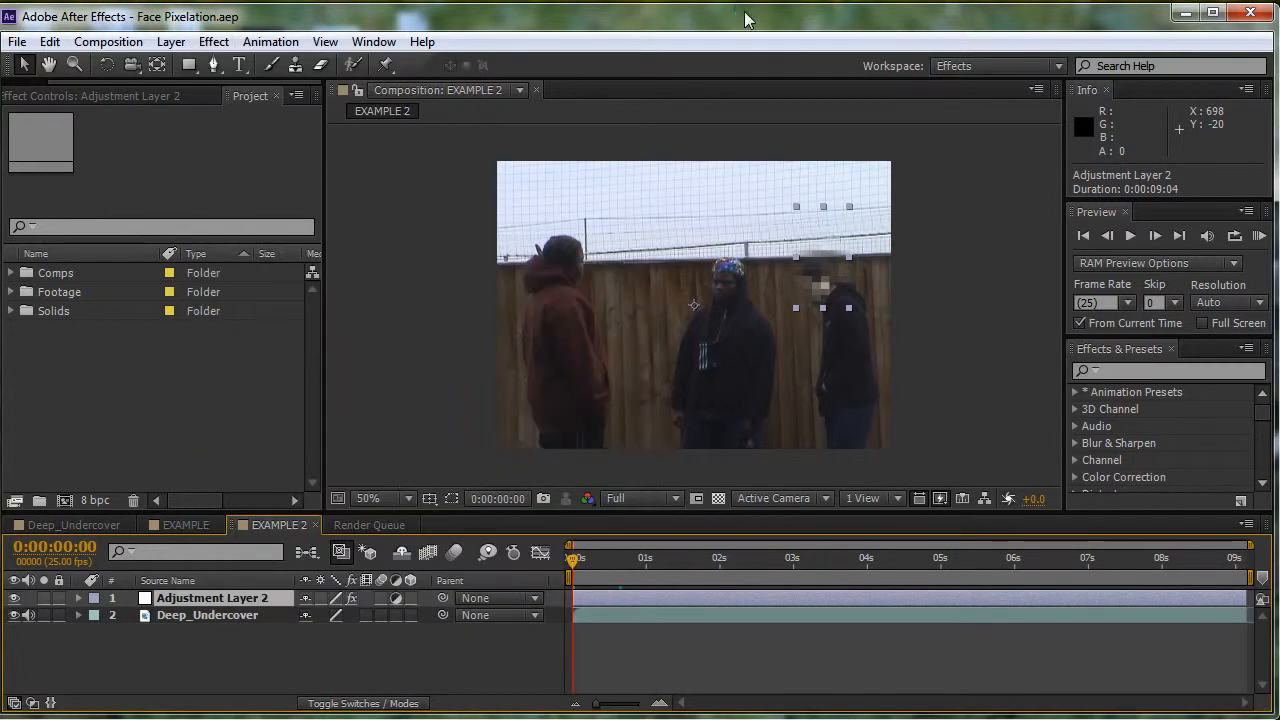
pyautogui.press('u')
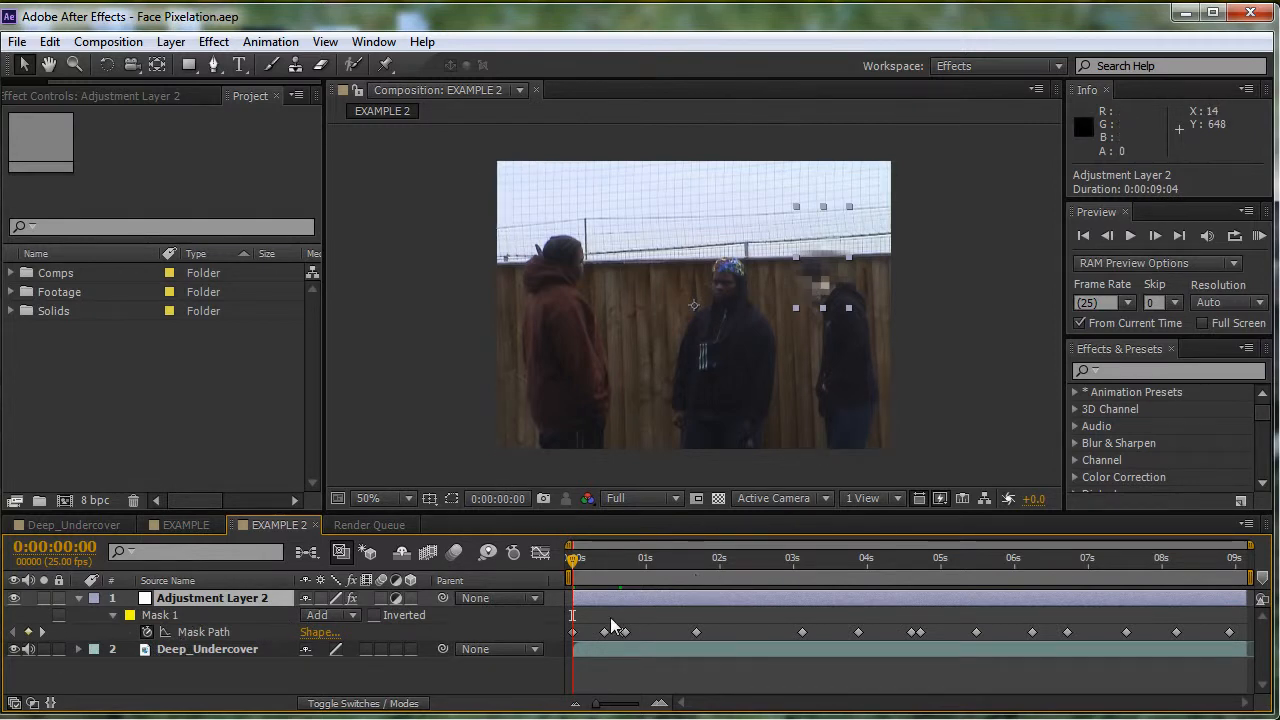
pyautogui.moveTo(608, 557); pyautogui.dragTo(711, 557)
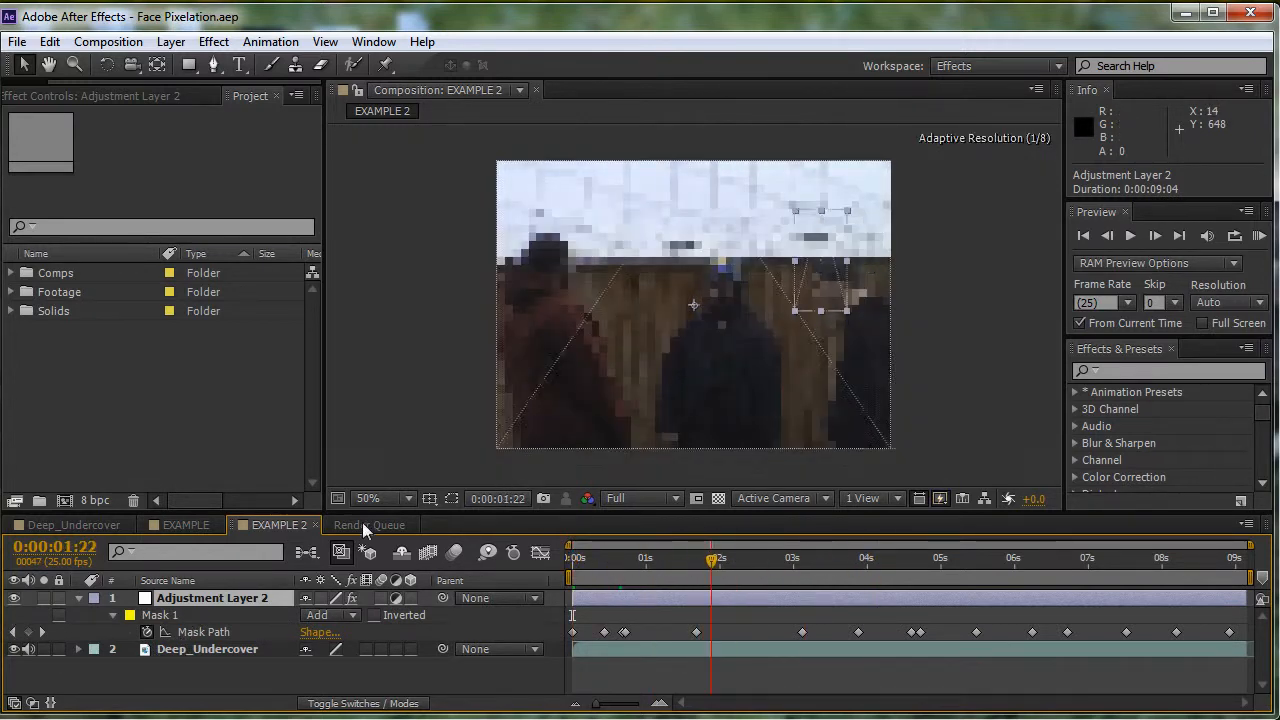
# - Switch between the EXAMPLE and EXAMPLE 2 compositions to compare their layer setups, ending on EXAMPLE 2
pyautogui.click(206, 521)
pyautogui.click(265, 522)
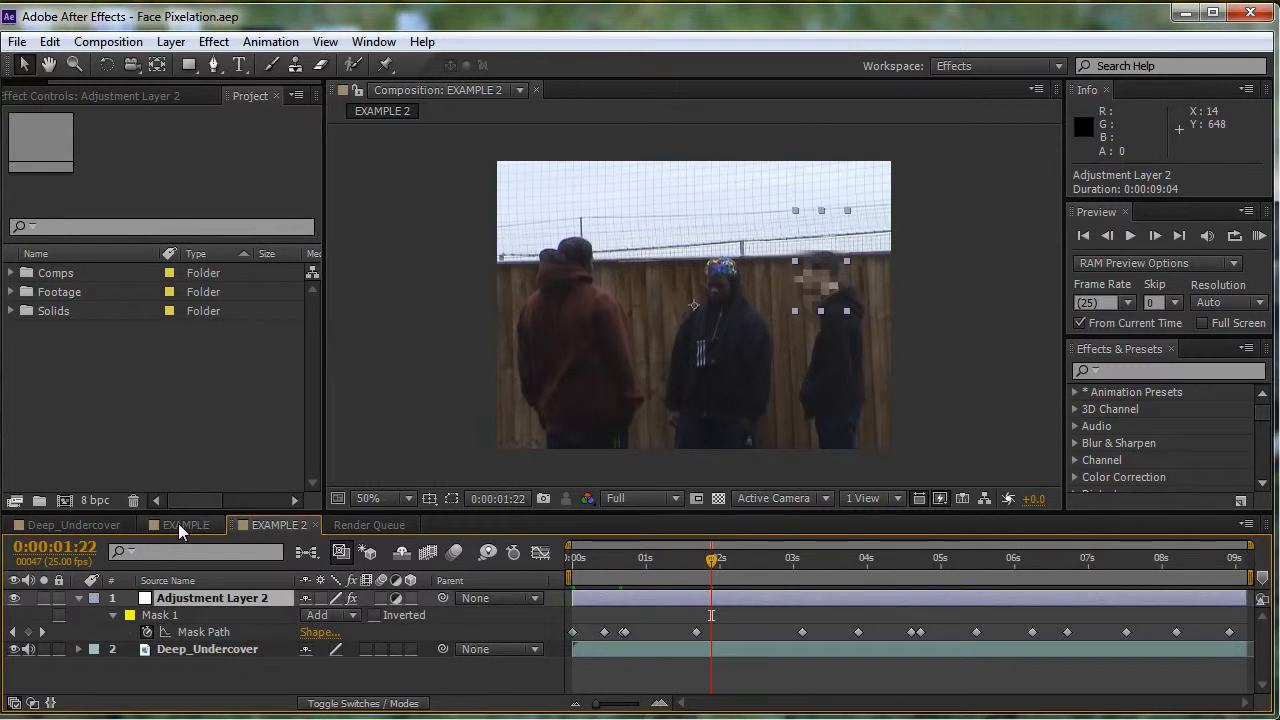
pyautogui.click(182, 525)
pyautogui.click(273, 524)
pyautogui.click(174, 524)
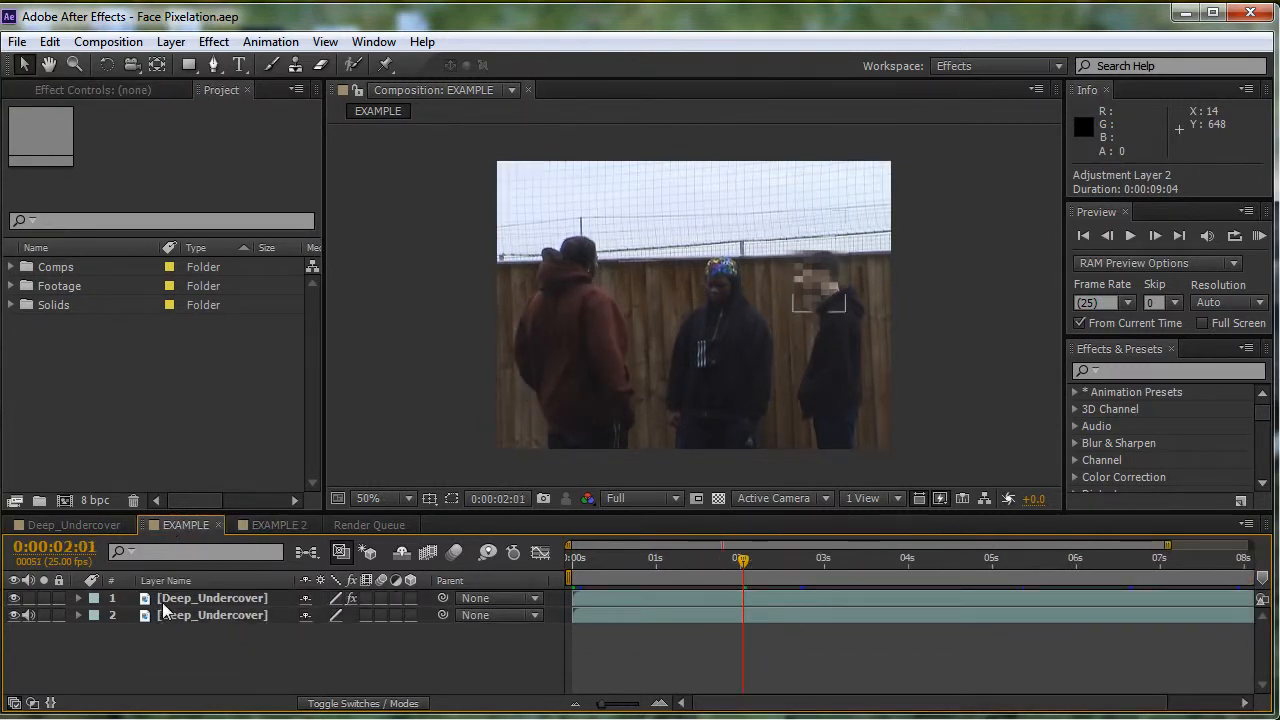
pyautogui.click(240, 523)
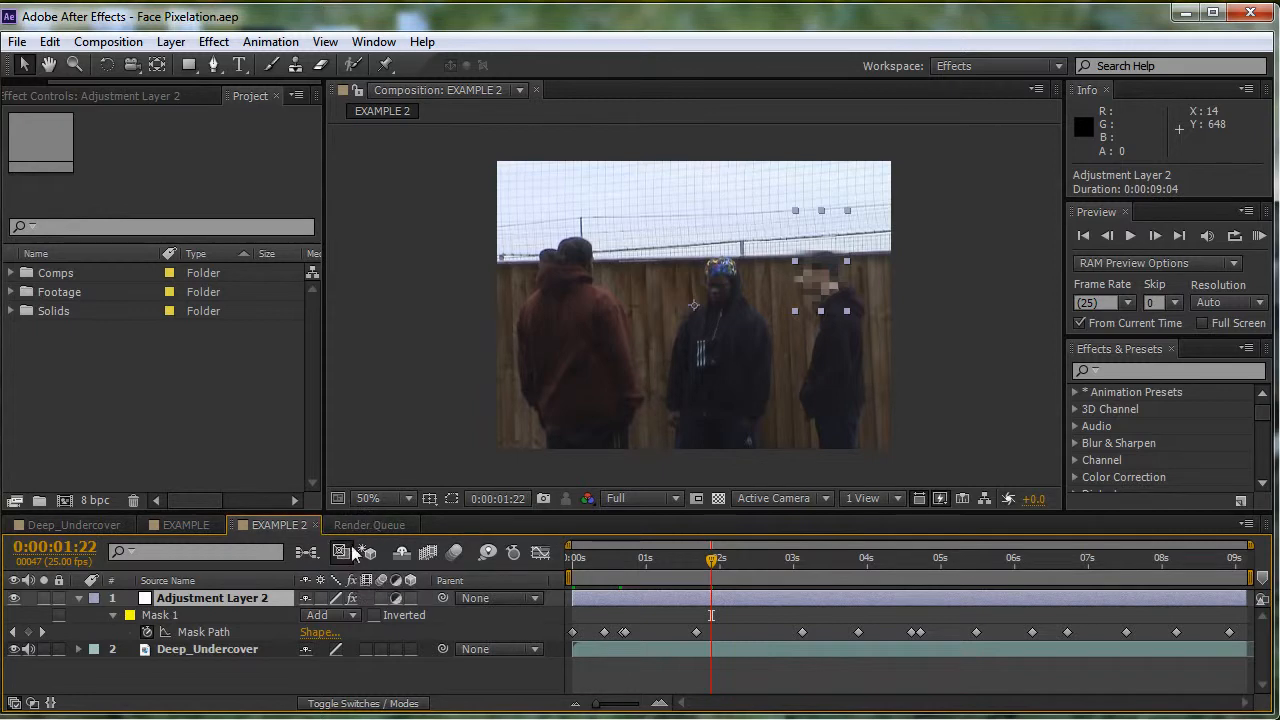
# - Return EXAMPLE 2 to its first frame and run a short RAM preview of the pixelated face
pyautogui.moveTo(709, 565); pyautogui.dragTo(570, 564)
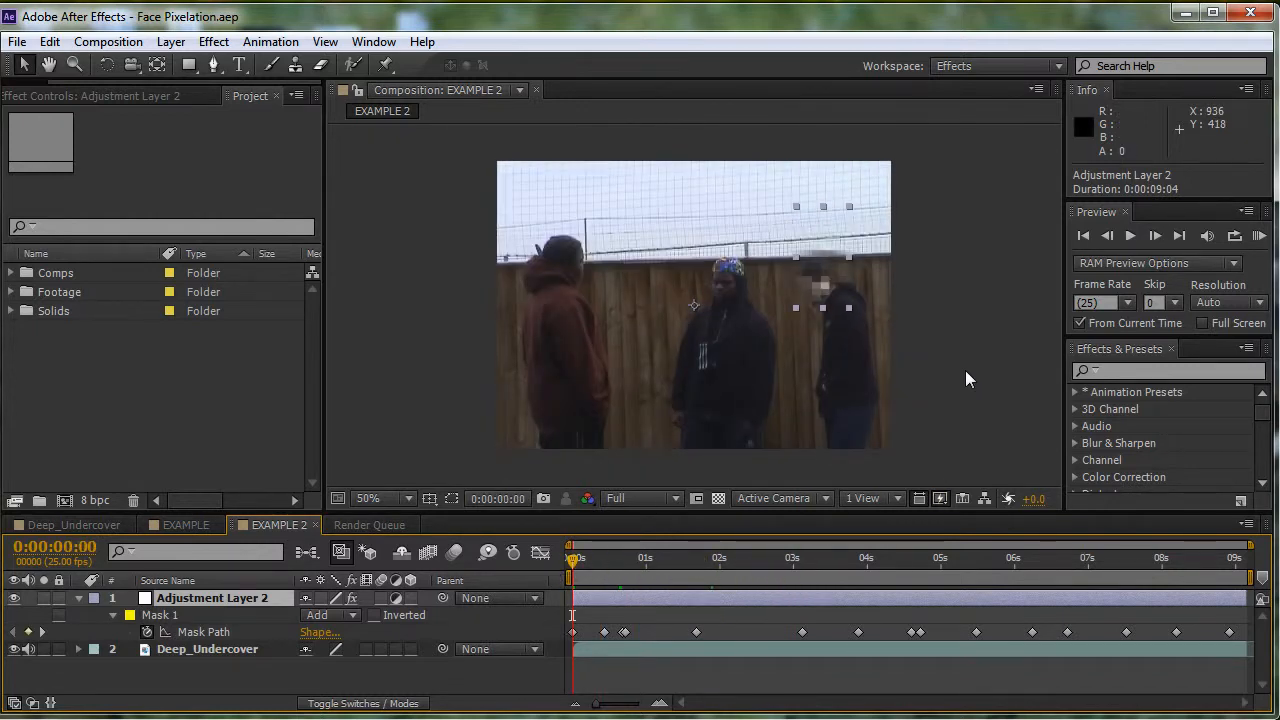
pyautogui.press('KP_0')
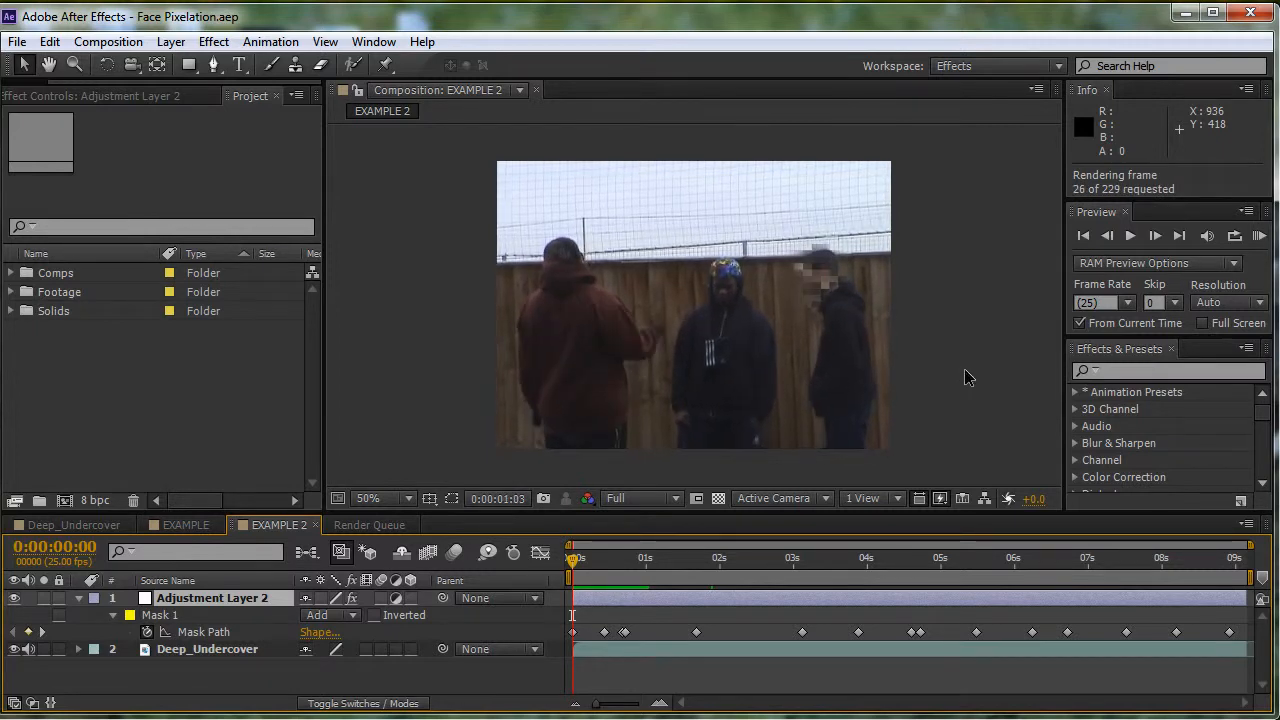
pyautogui.press('space')
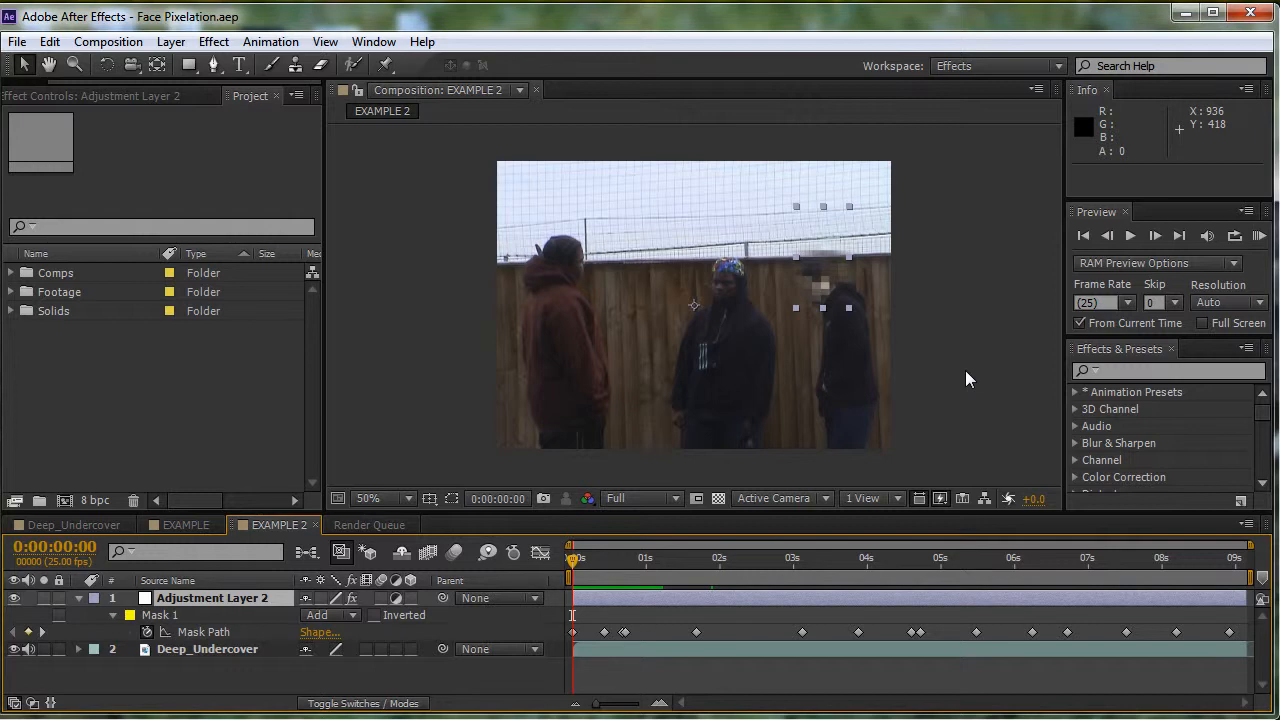
# - Show the Mosaic settings of Adjustment Layer 2 and examine the pixelated face up close across the first seconds
pyautogui.click(120, 96)
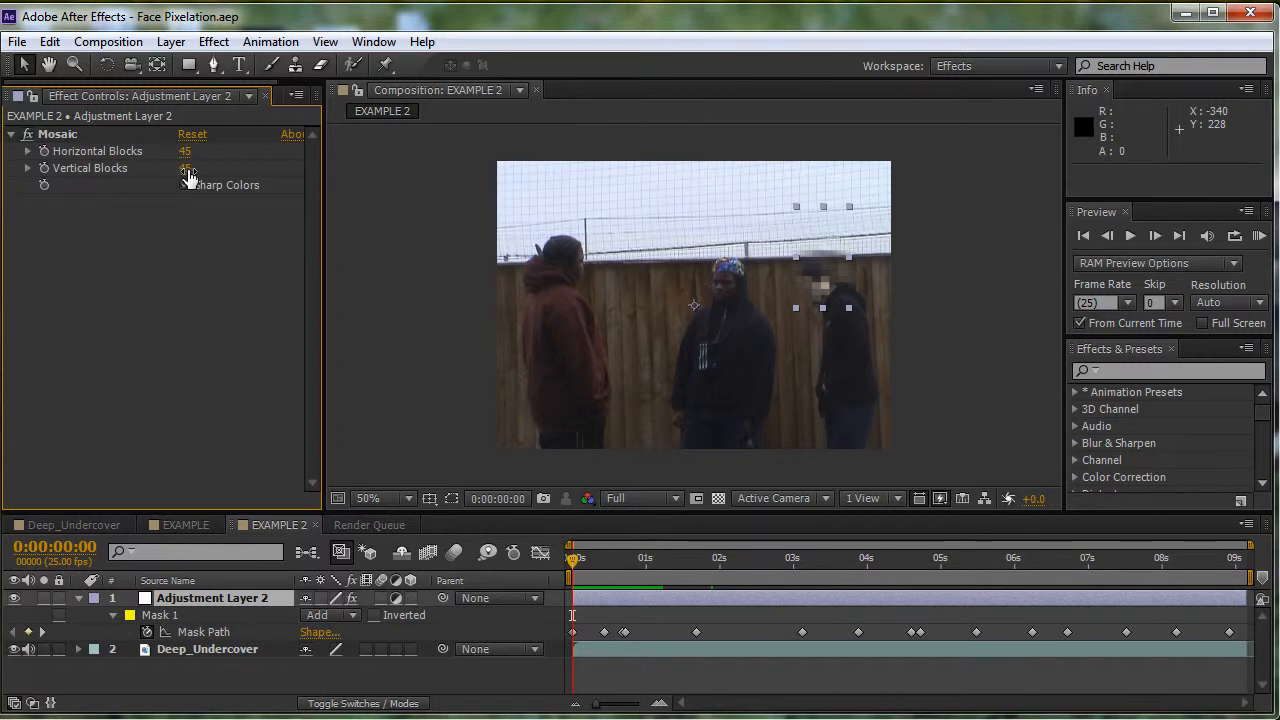
pyautogui.click(944, 330)
pyautogui.scroll(2, 860, 288)
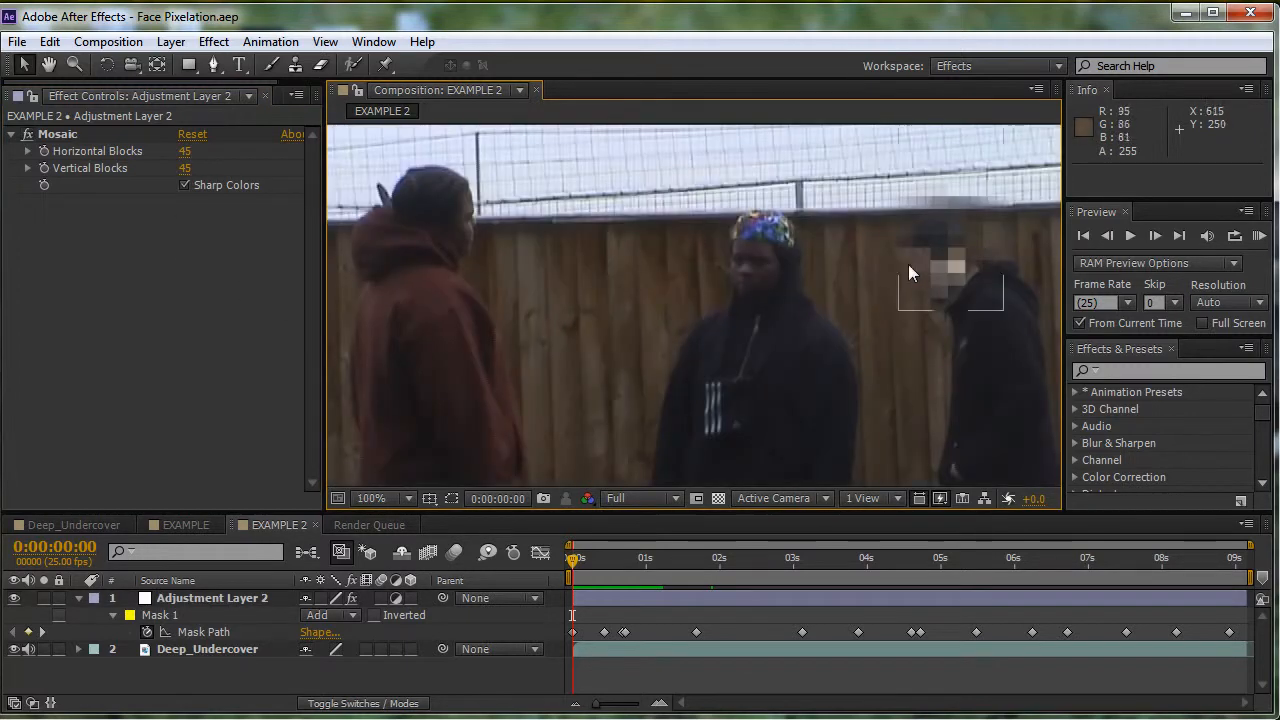
pyautogui.click(660, 568)
pyautogui.moveTo(679, 572); pyautogui.dragTo(825, 568)
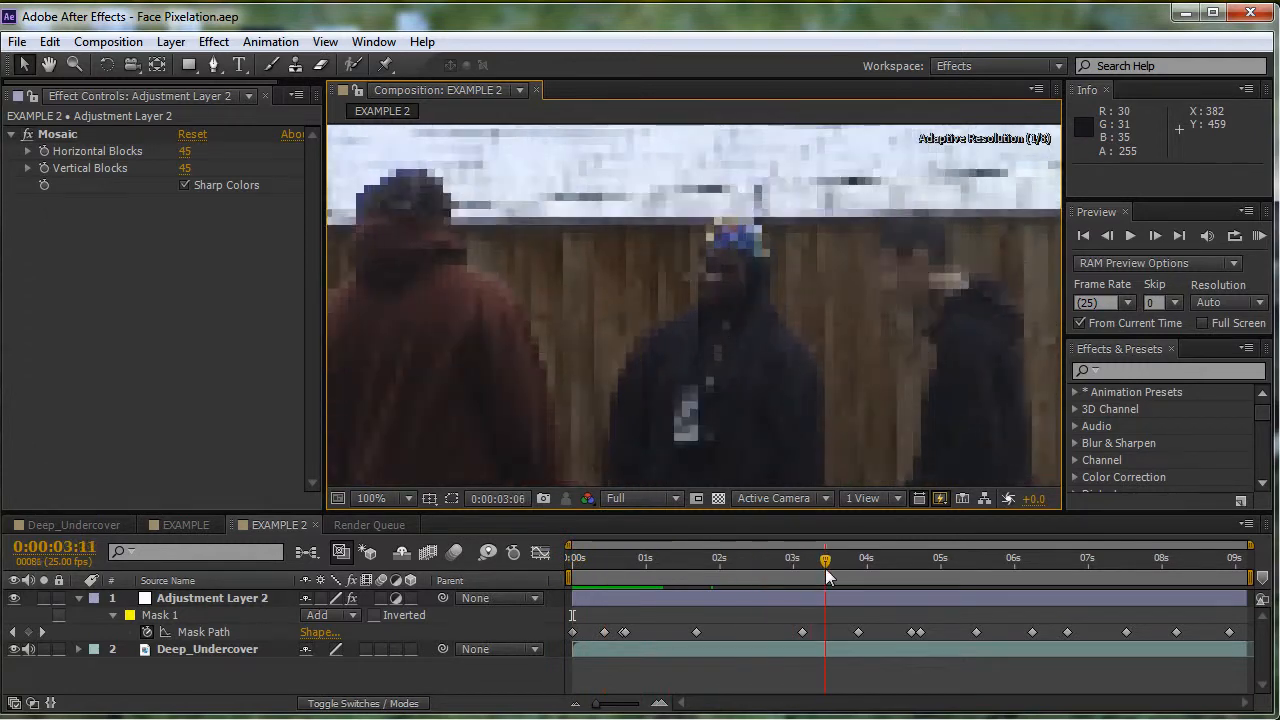
# - Switch Mosaic's Sharp Colors off and on again, scrubbing the footage to compare both looks
pyautogui.click(184, 185)
pyautogui.moveTo(828, 568); pyautogui.dragTo(493, 562)
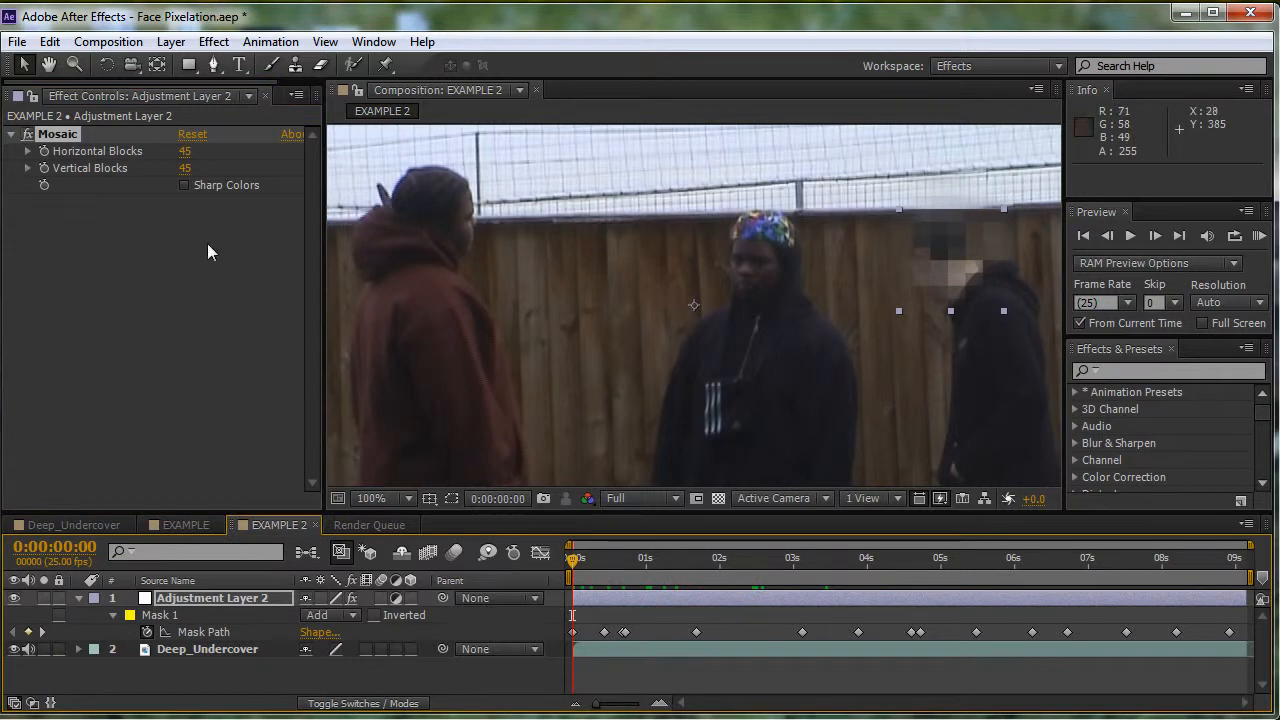
pyautogui.click(184, 185)
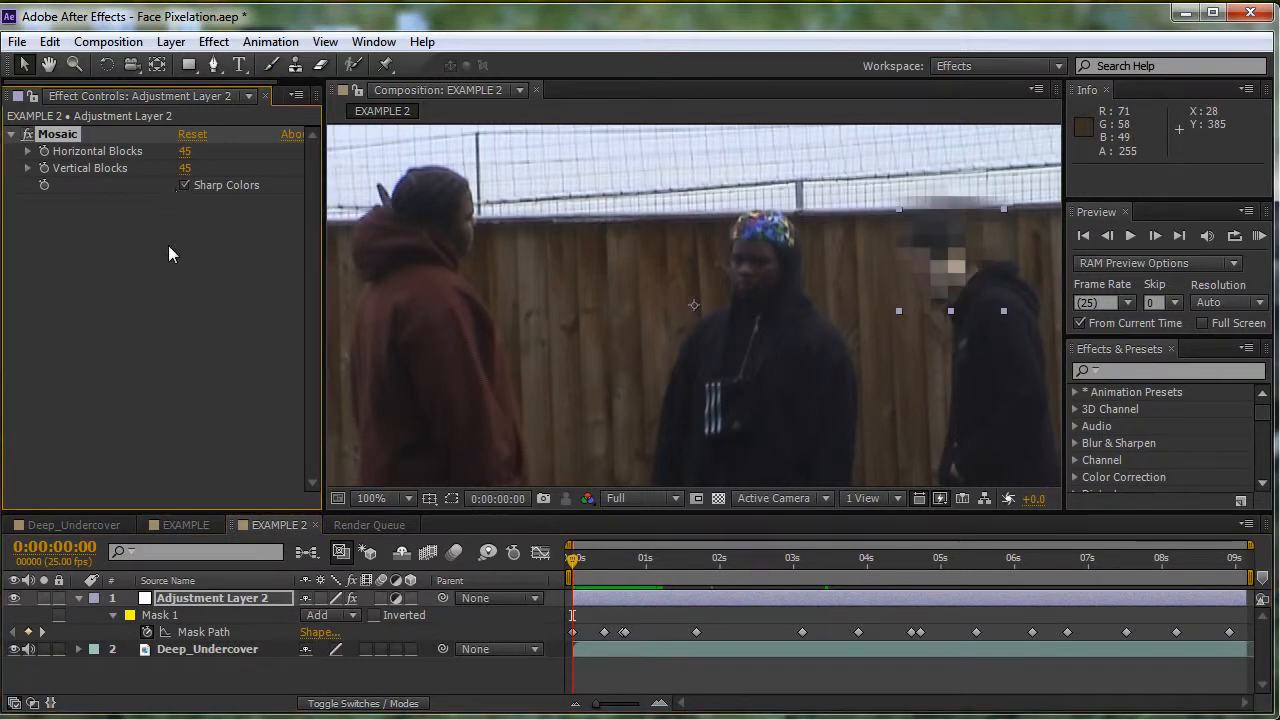
pyautogui.click(675, 560)
pyautogui.moveTo(731, 568); pyautogui.dragTo(558, 545)
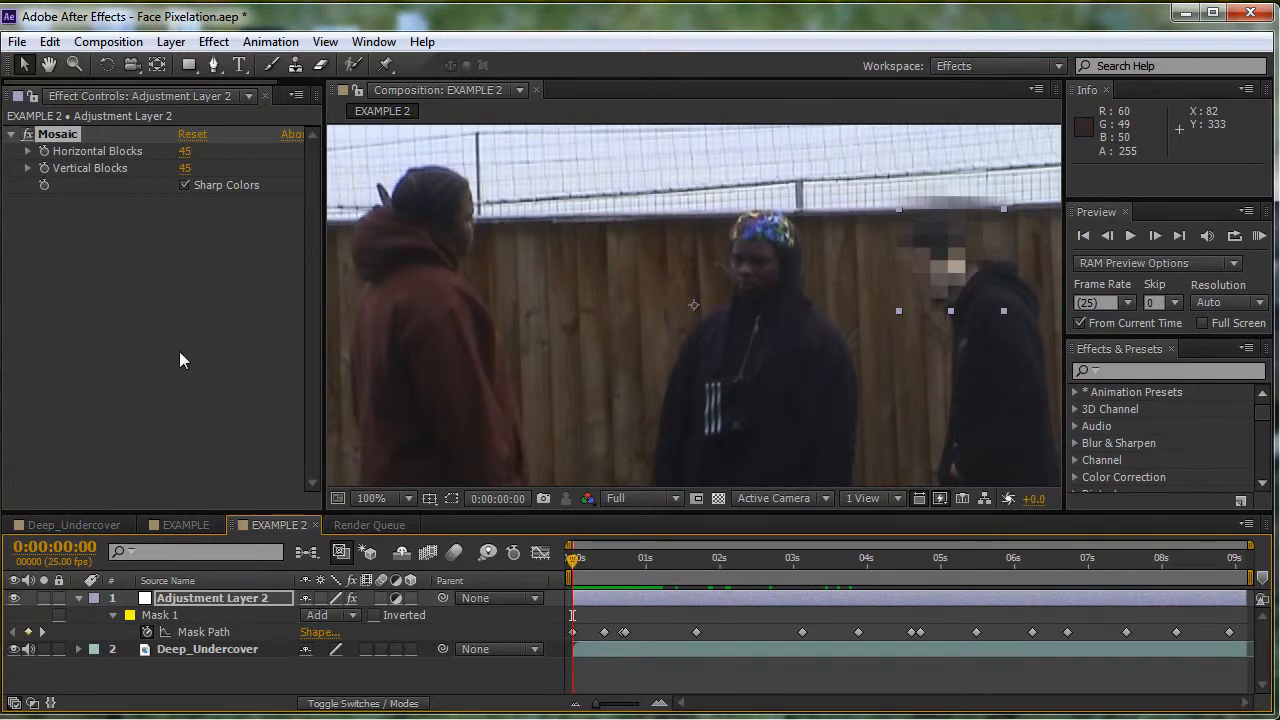
pyautogui.scroll(-1, 489, 359)
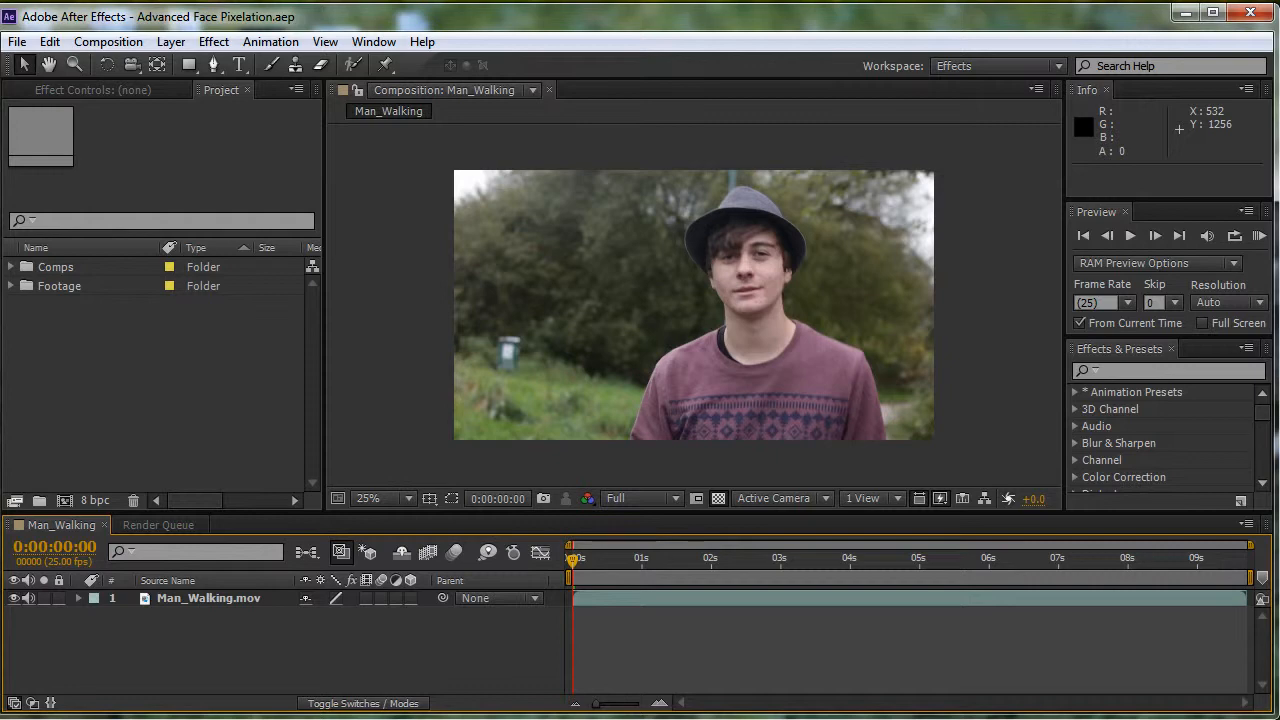
# - RAM preview the Man_Walking composition and scrub its opening frames to examine how the head moves
pyautogui.press('KP_0')
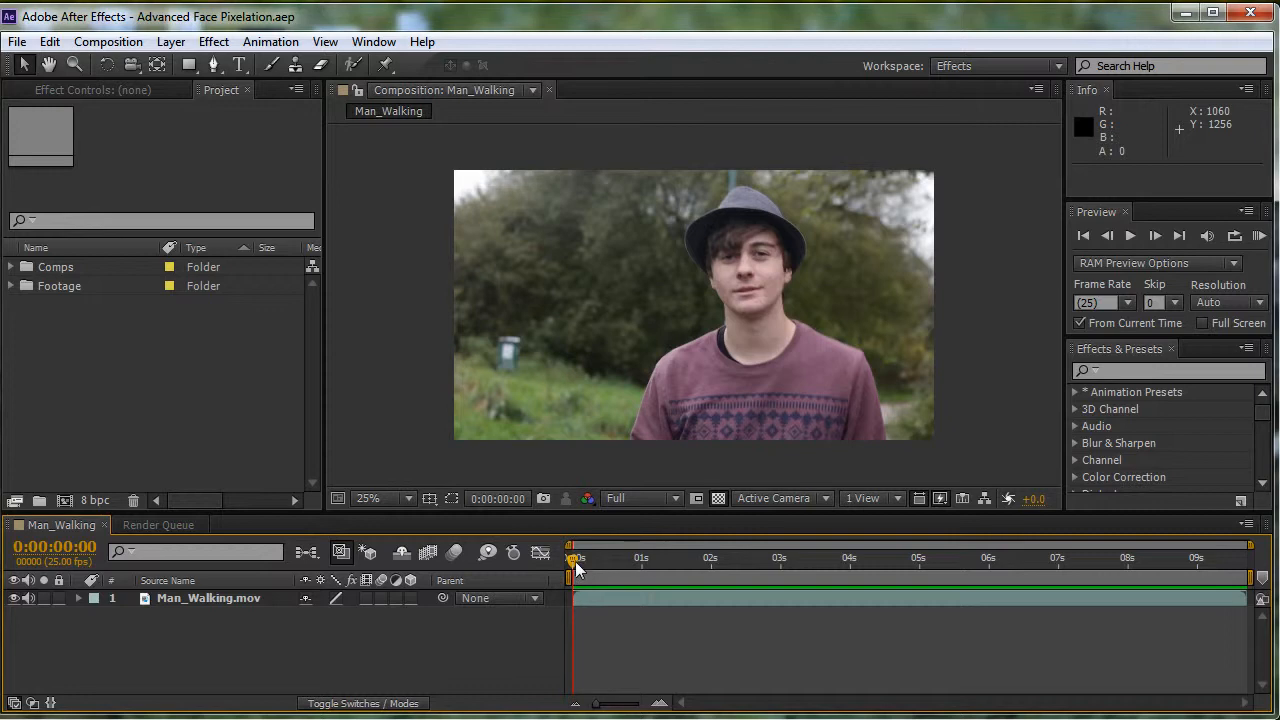
pyautogui.moveTo(576, 566); pyautogui.dragTo(549, 585)
pyautogui.moveTo(572, 557); pyautogui.dragTo(612, 533)
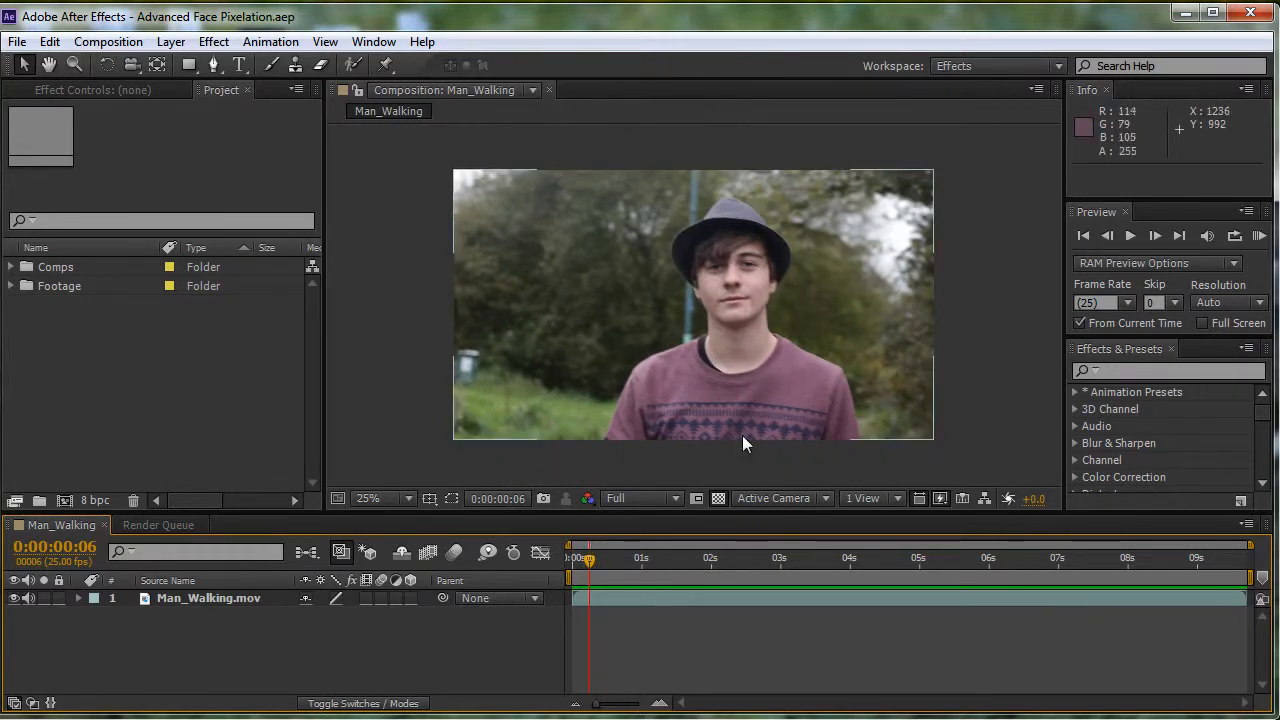
pyautogui.moveTo(588, 561); pyautogui.dragTo(569, 606)
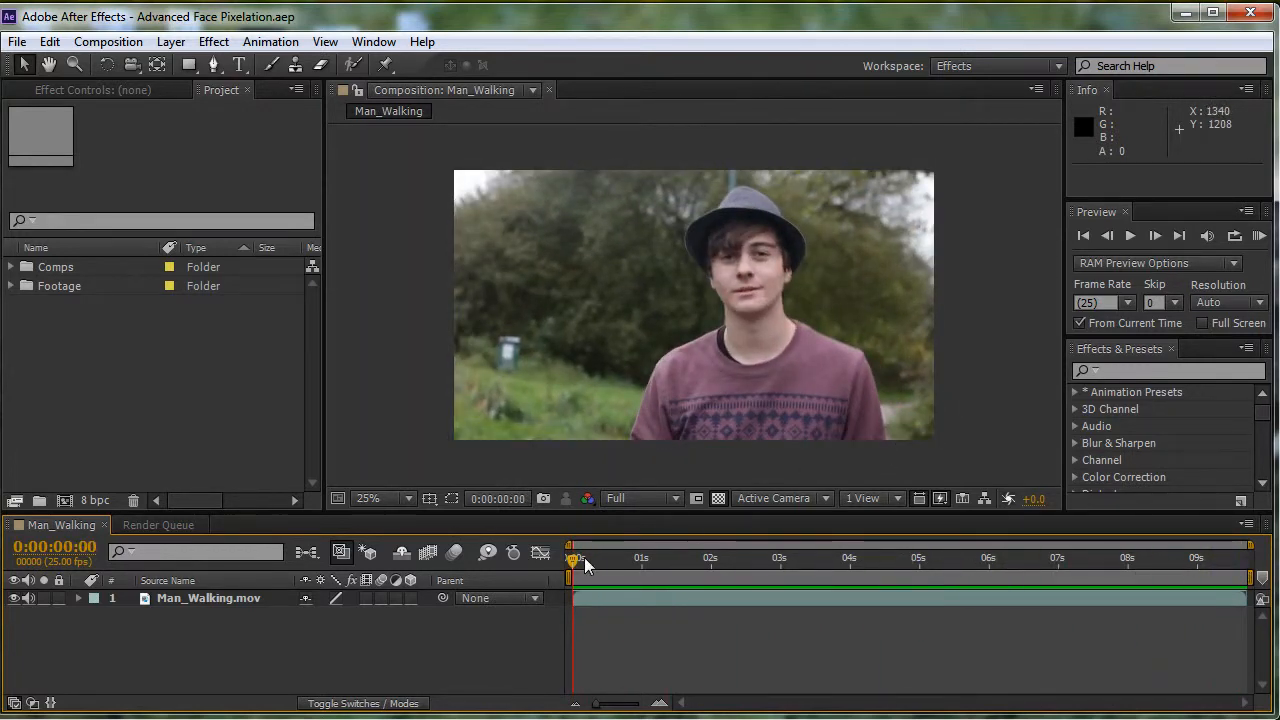
pyautogui.moveTo(584, 557); pyautogui.dragTo(559, 568)
pyautogui.moveTo(578, 556); pyautogui.dragTo(559, 580)
# - Switch to the Motion Tracking workspace and create a Track Motion tracker with Man_Walking.mov as the motion source
pyautogui.click(983, 64)
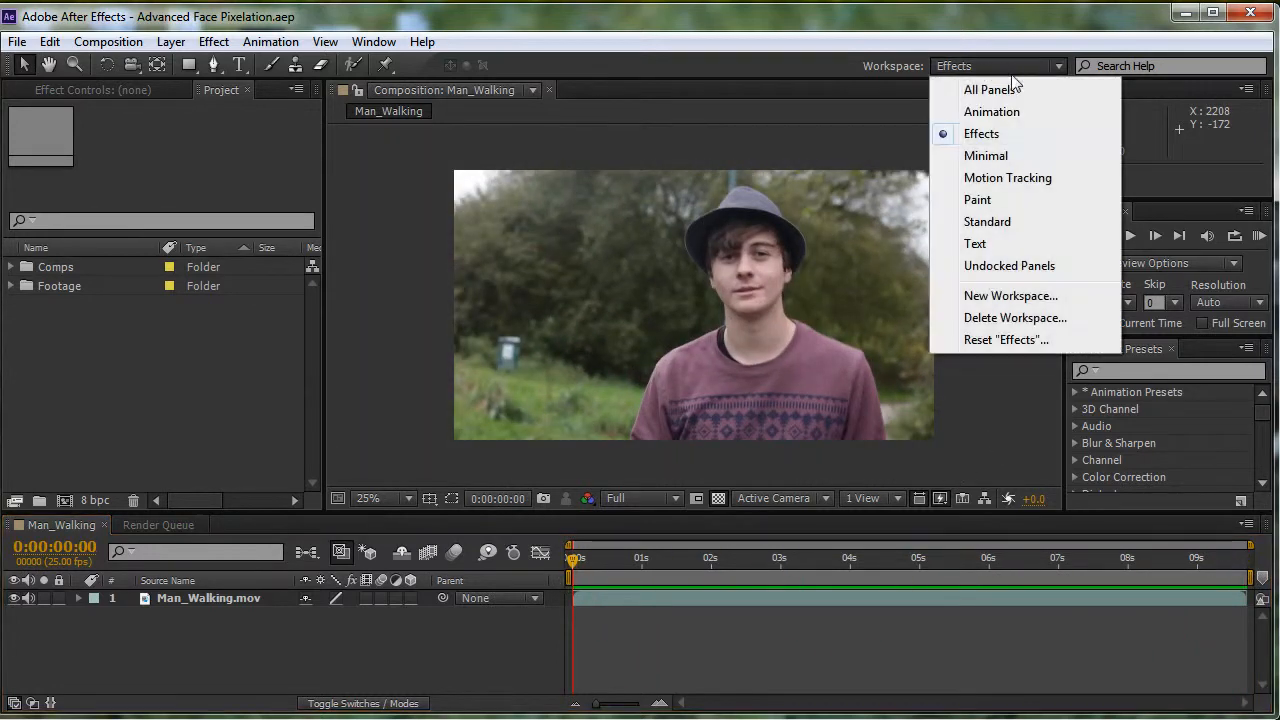
pyautogui.click(1024, 178)
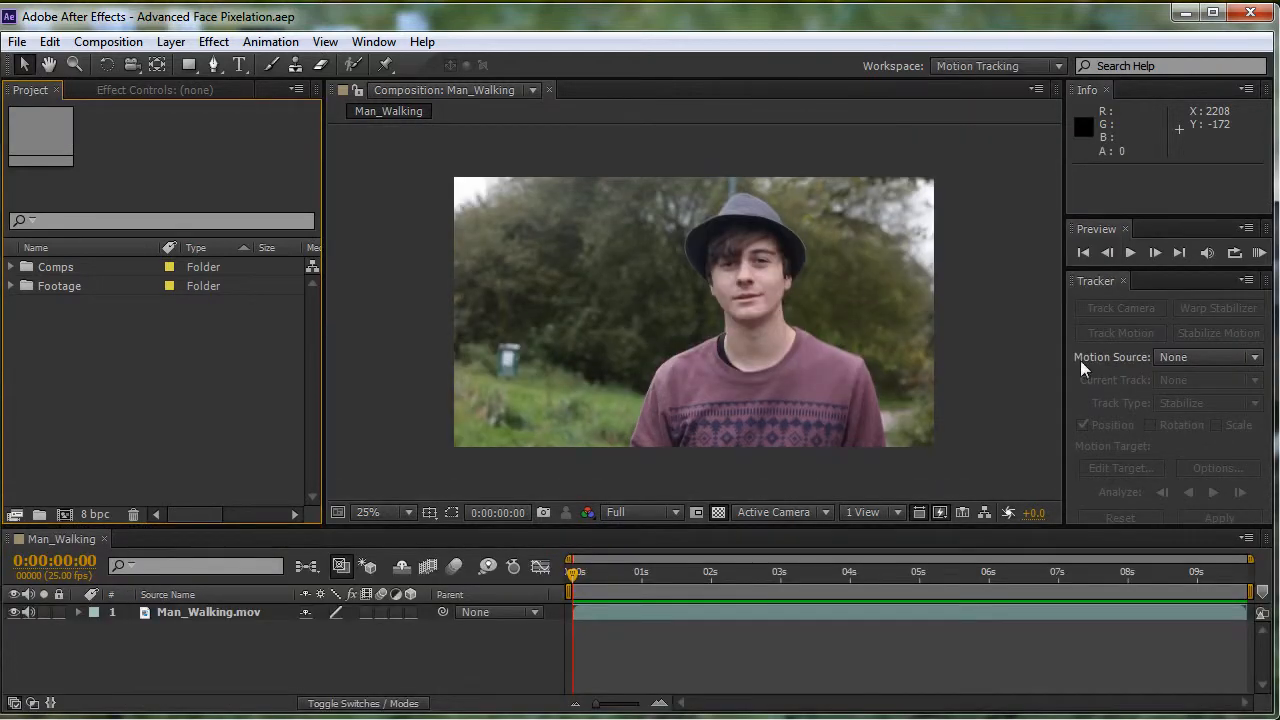
pyautogui.click(762, 321)
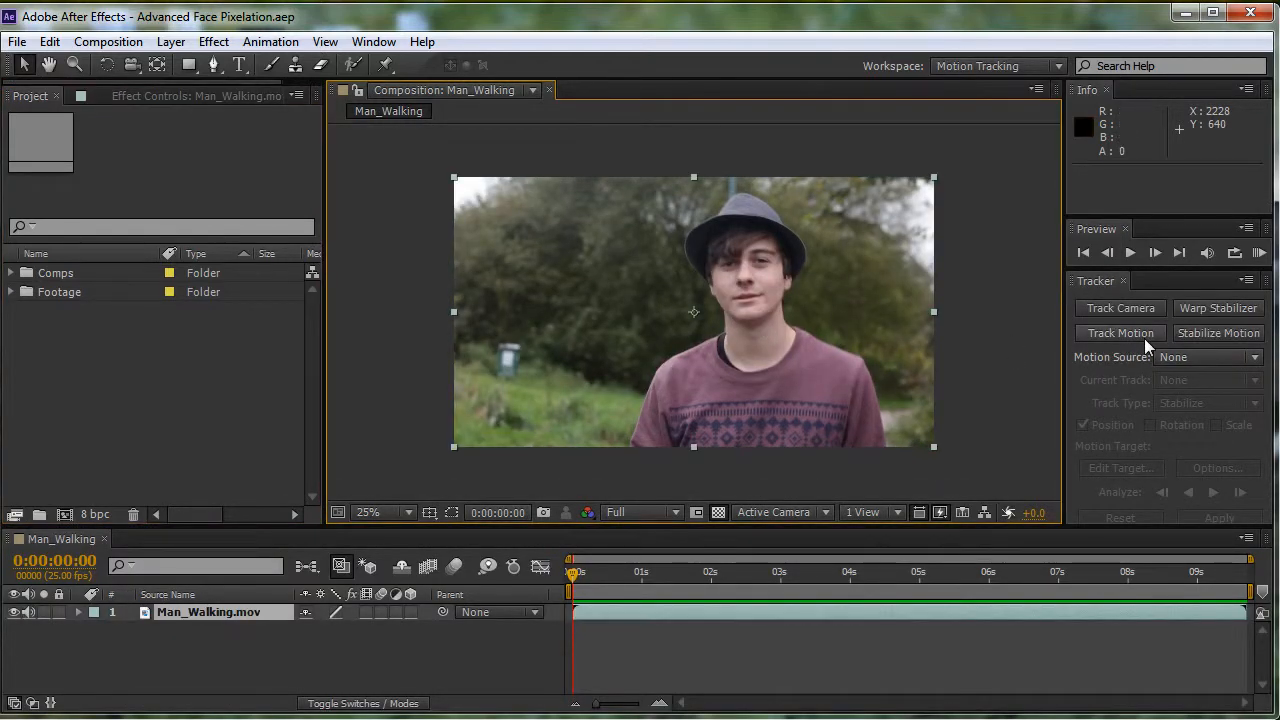
pyautogui.click(1213, 356)
pyautogui.click(1204, 408)
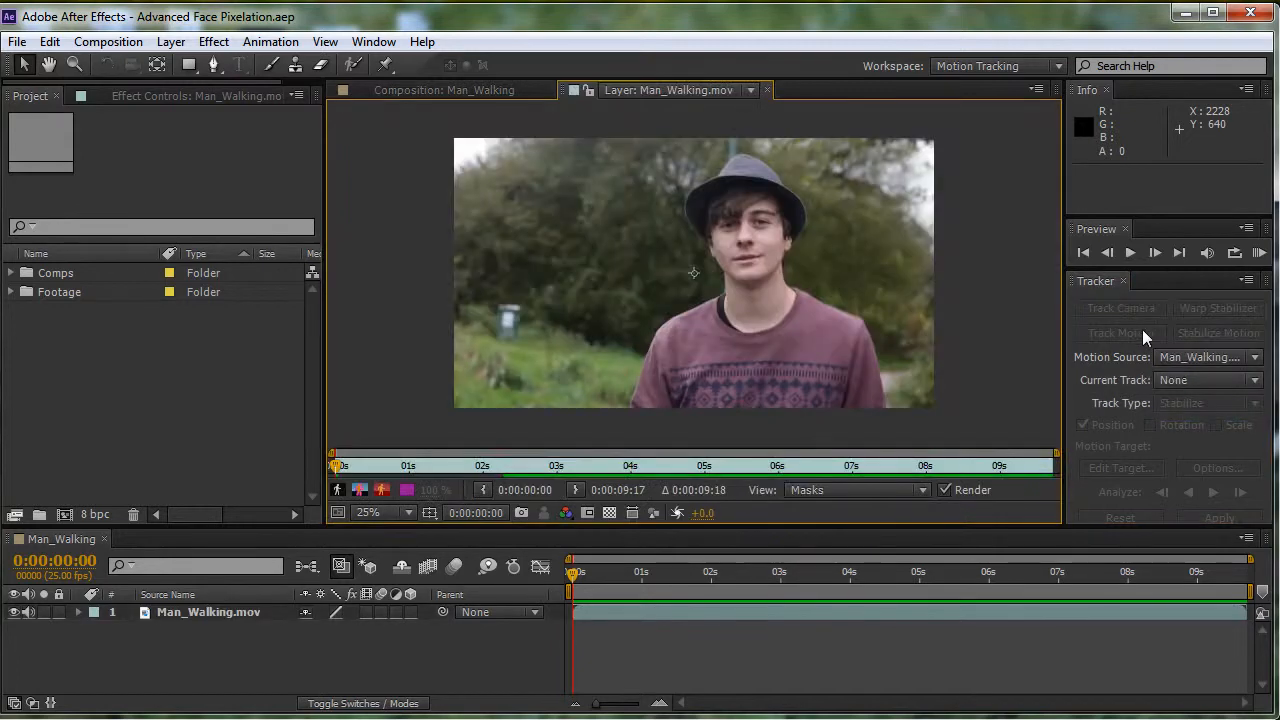
pyautogui.click(893, 317)
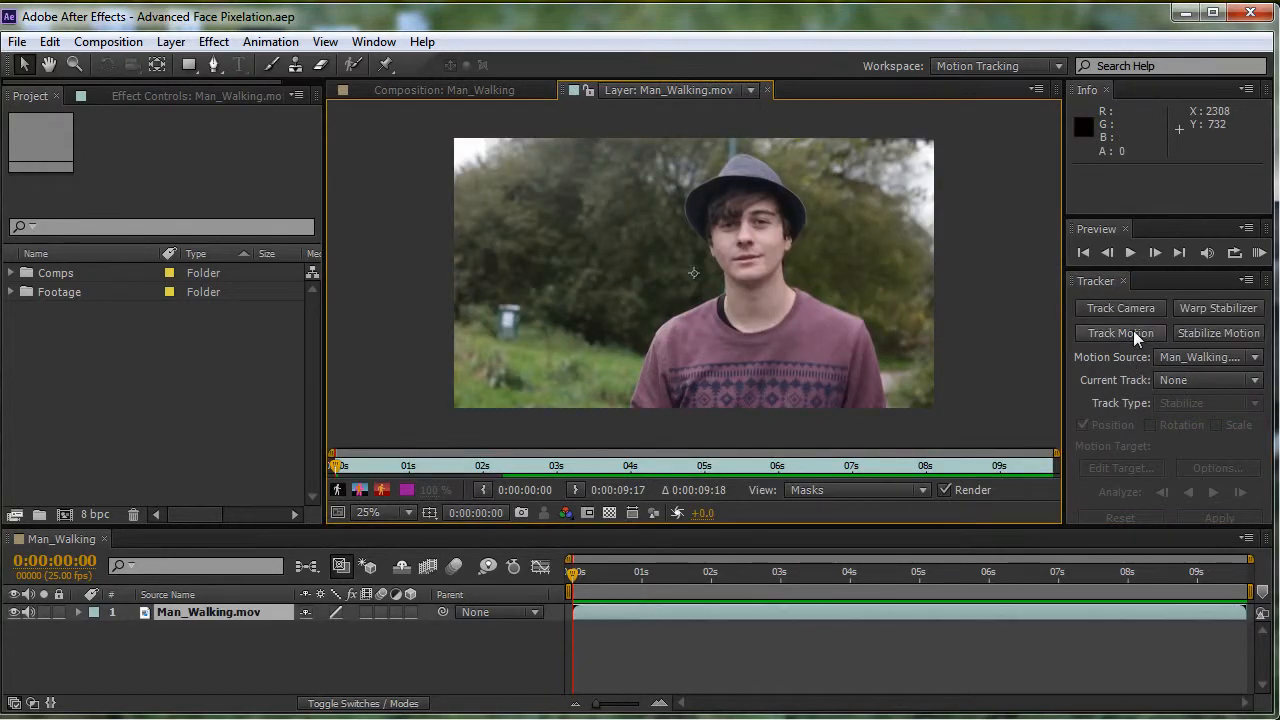
pyautogui.click(1134, 332)
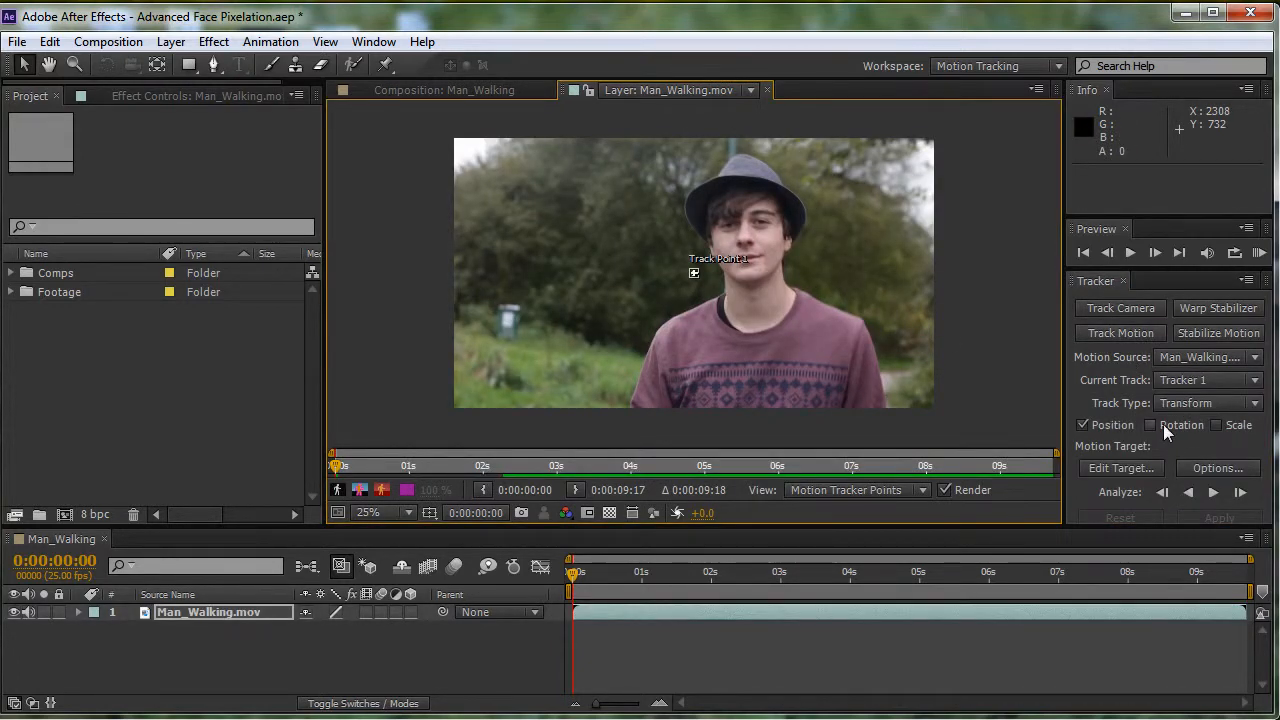
pyautogui.scroll(1, 807, 274)
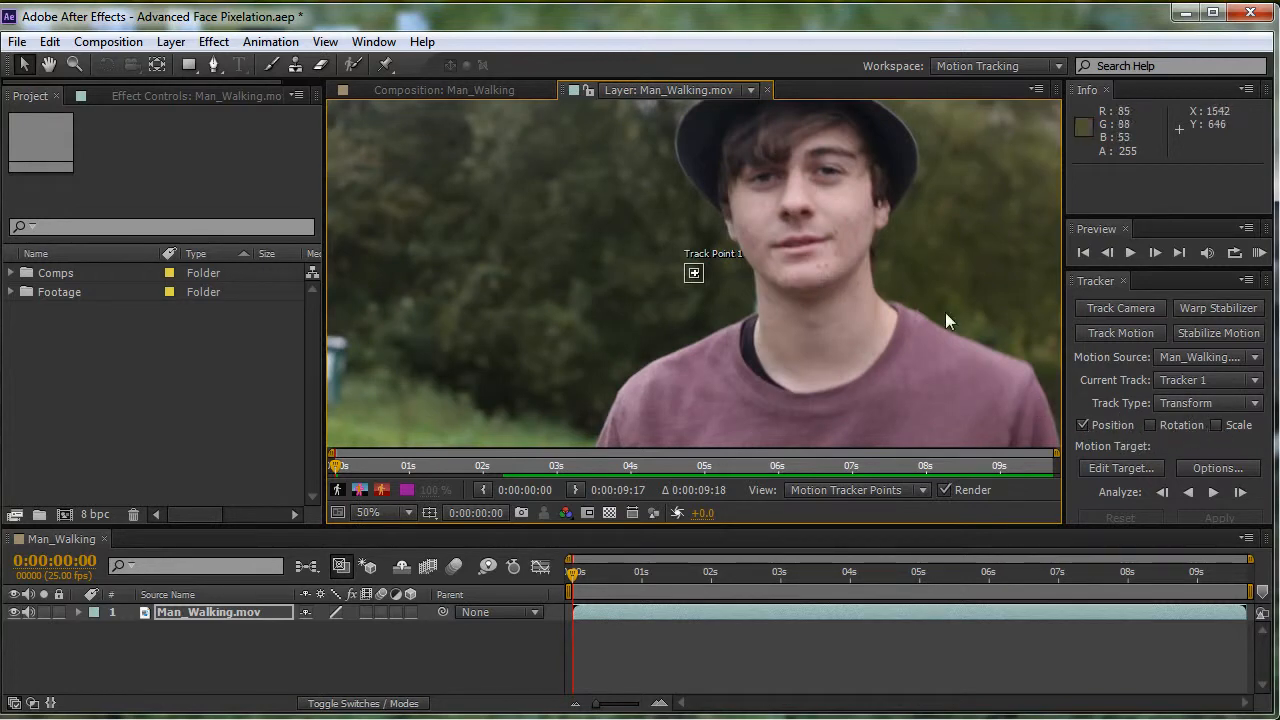
pyautogui.scroll(-1, 857, 309)
pyautogui.scroll(1, 859, 314)
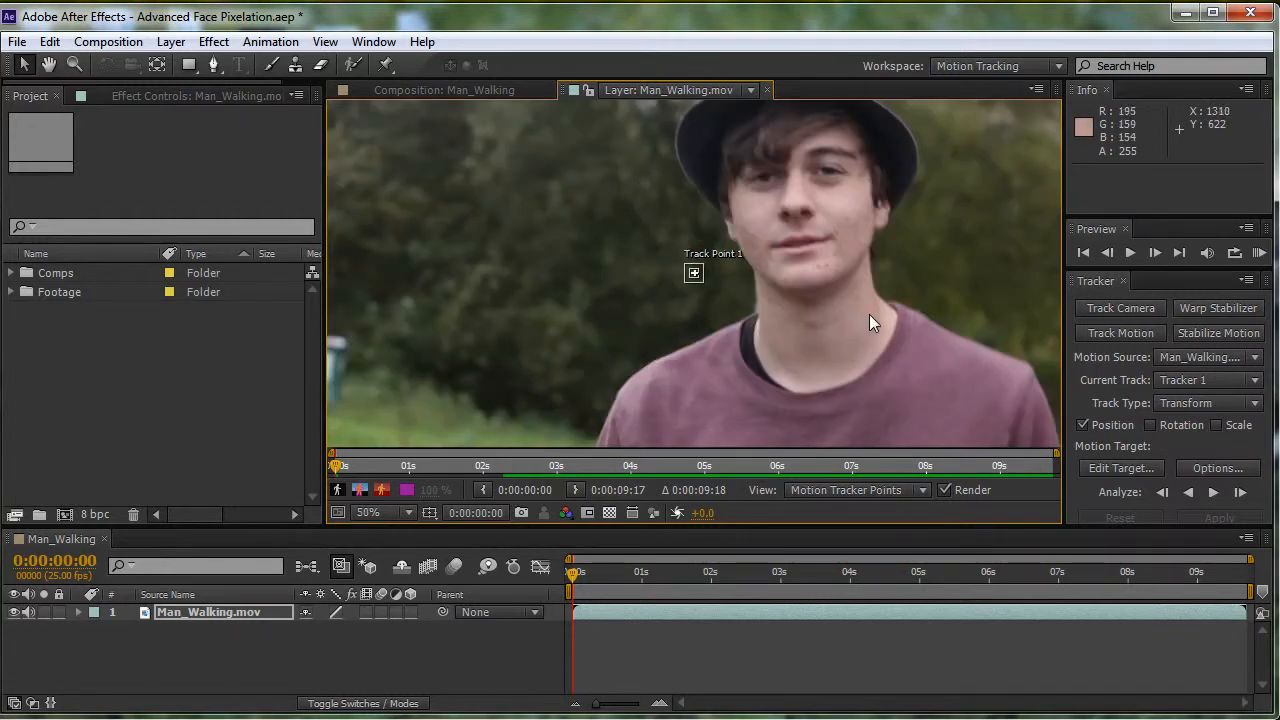
pyautogui.scroll(-1, 875, 316)
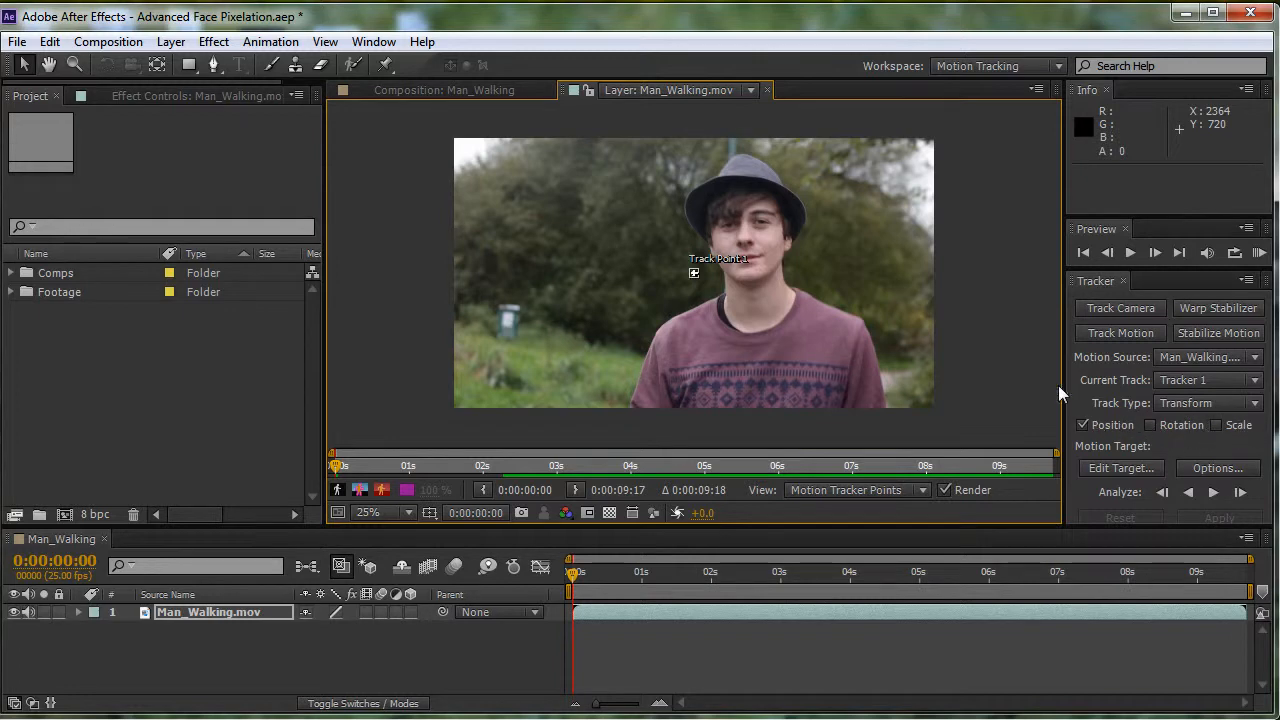
pyautogui.scroll(1, 793, 334)
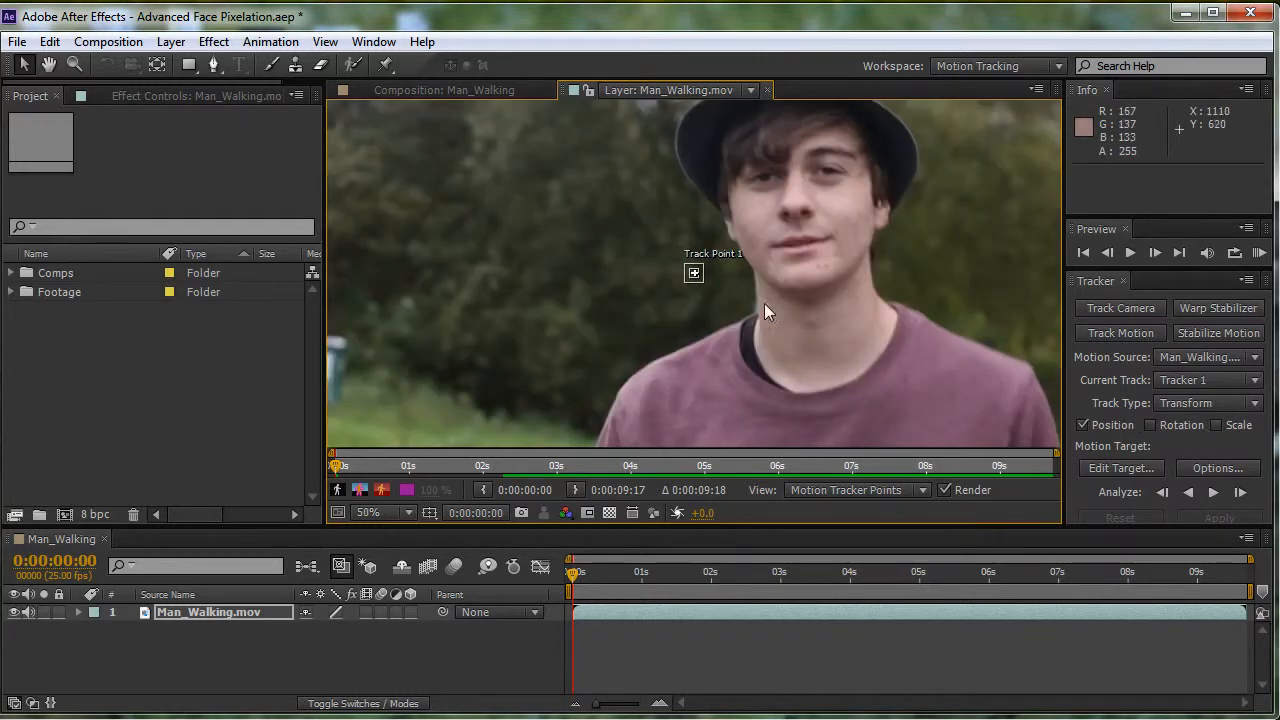
# - Move Track Point 1 beside the man's nose at the first frame and enlarge its search region from nose bridge to upper lip
pyautogui.scroll(1, 797, 299)
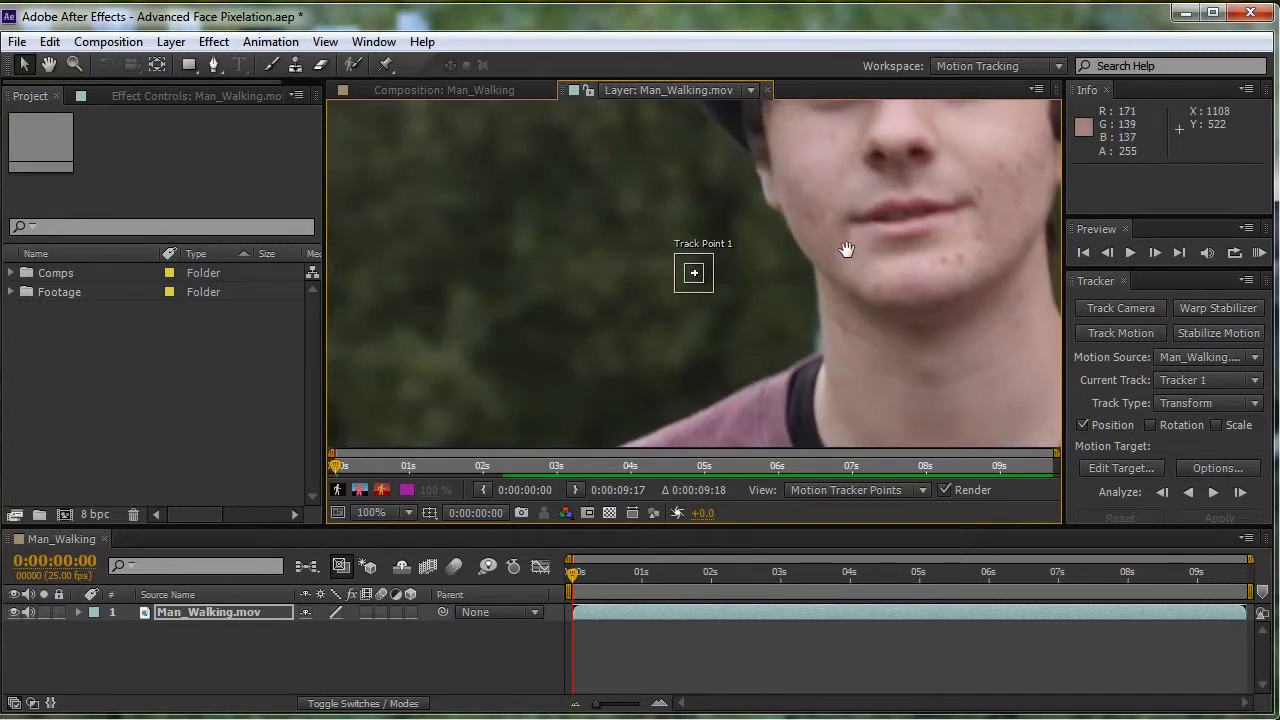
pyautogui.moveTo(848, 244); pyautogui.dragTo(746, 298)
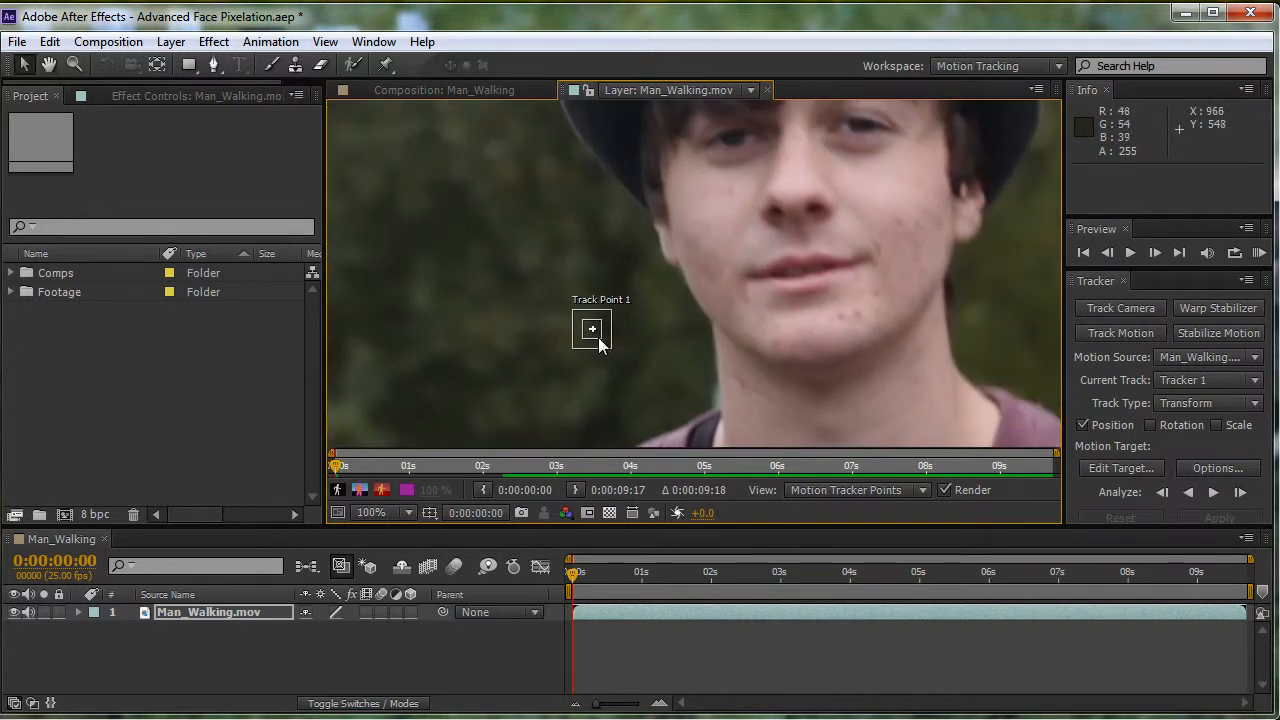
pyautogui.moveTo(597, 340); pyautogui.dragTo(873, 258)
pyautogui.scroll(-1, 866, 240)
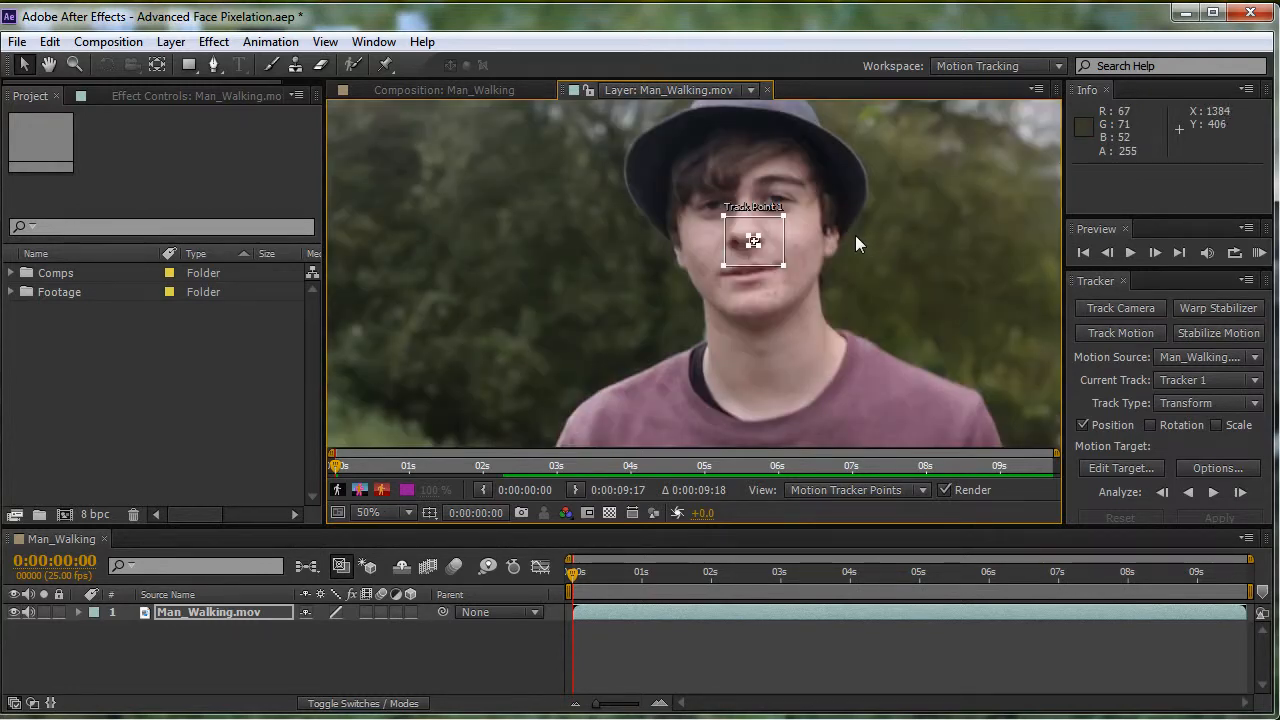
pyautogui.scroll(1, 843, 236)
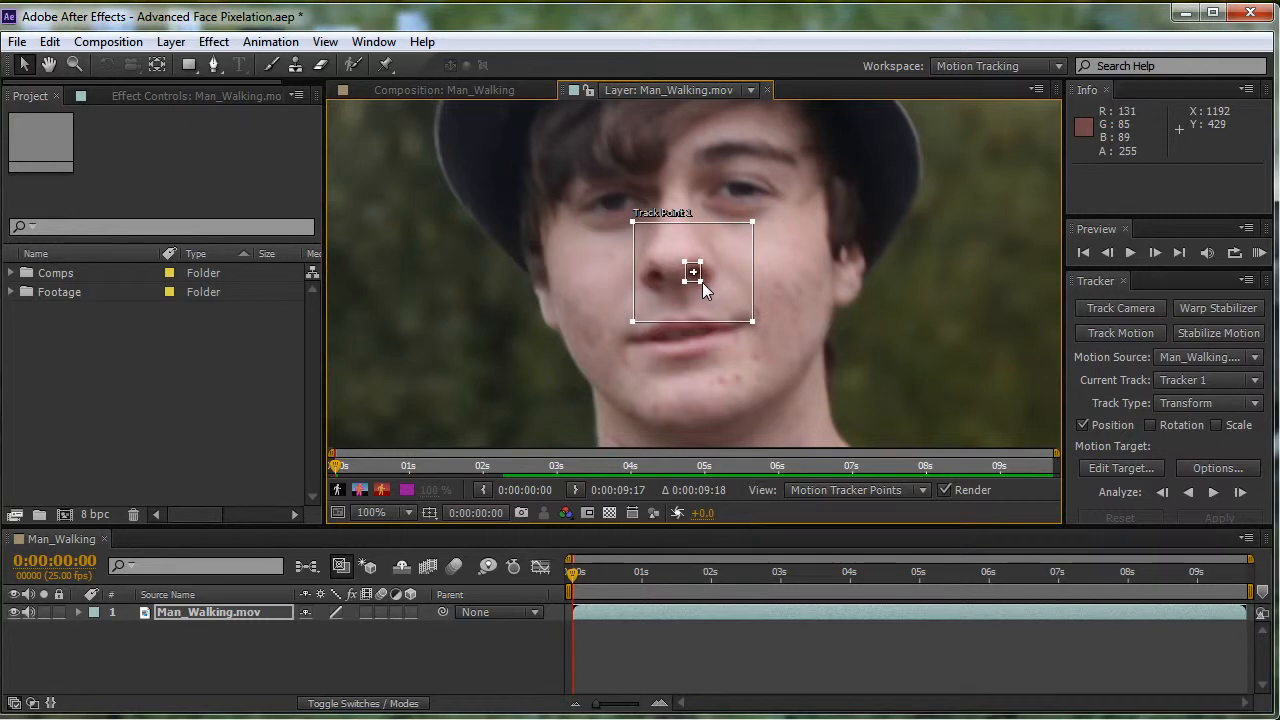
pyautogui.scroll(-2, 809, 274)
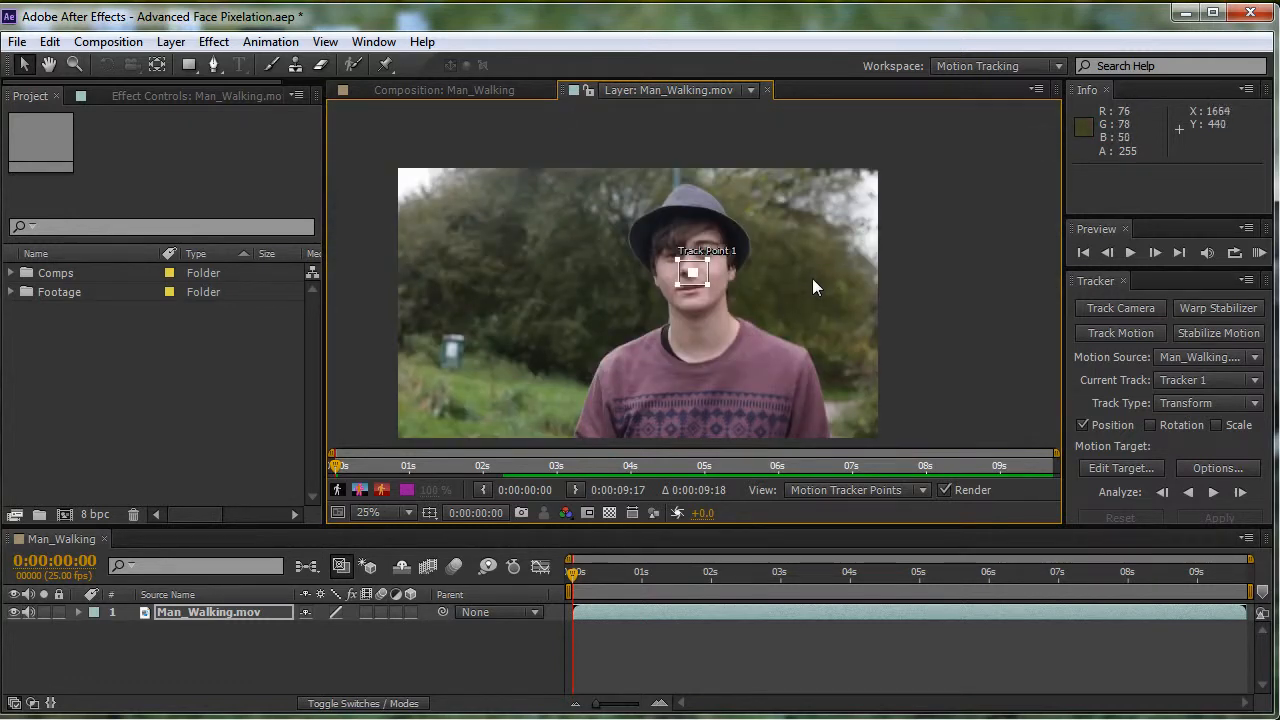
# - Analyze the track forward through the whole clip and scrub back to check how the point follows the face
pyautogui.moveTo(810, 285); pyautogui.dragTo(835, 262)
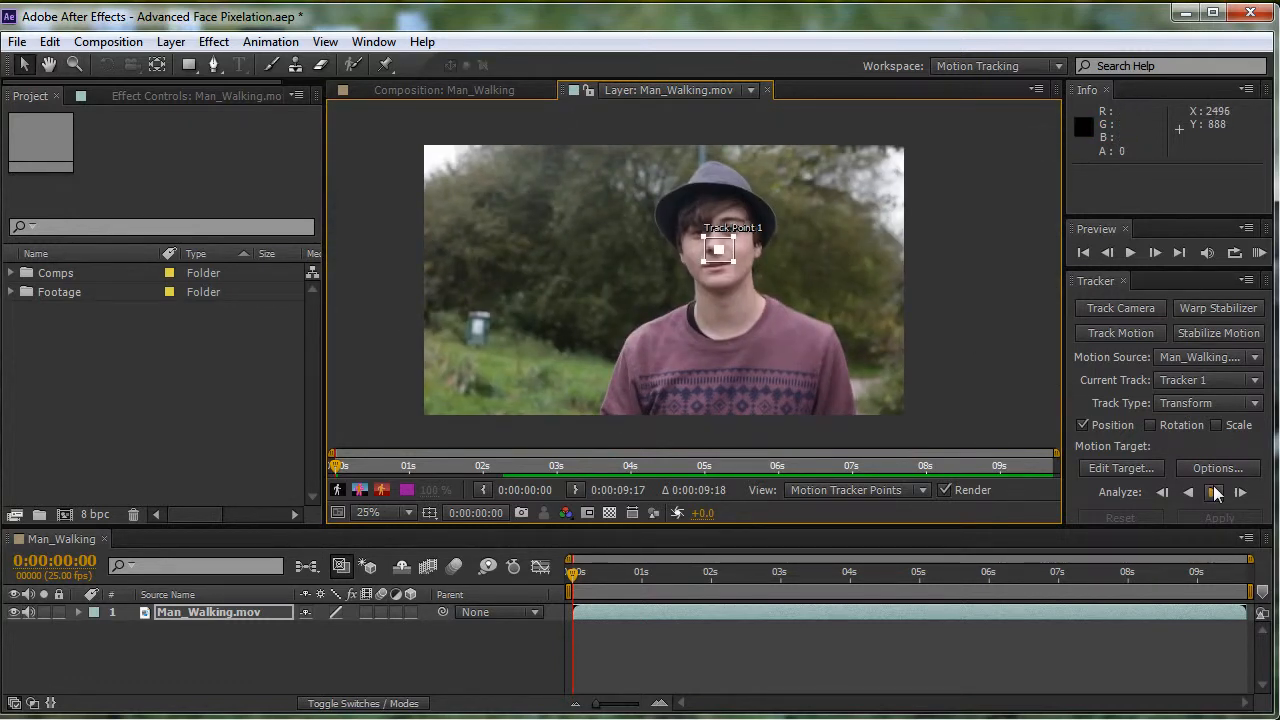
pyautogui.click(1214, 492)
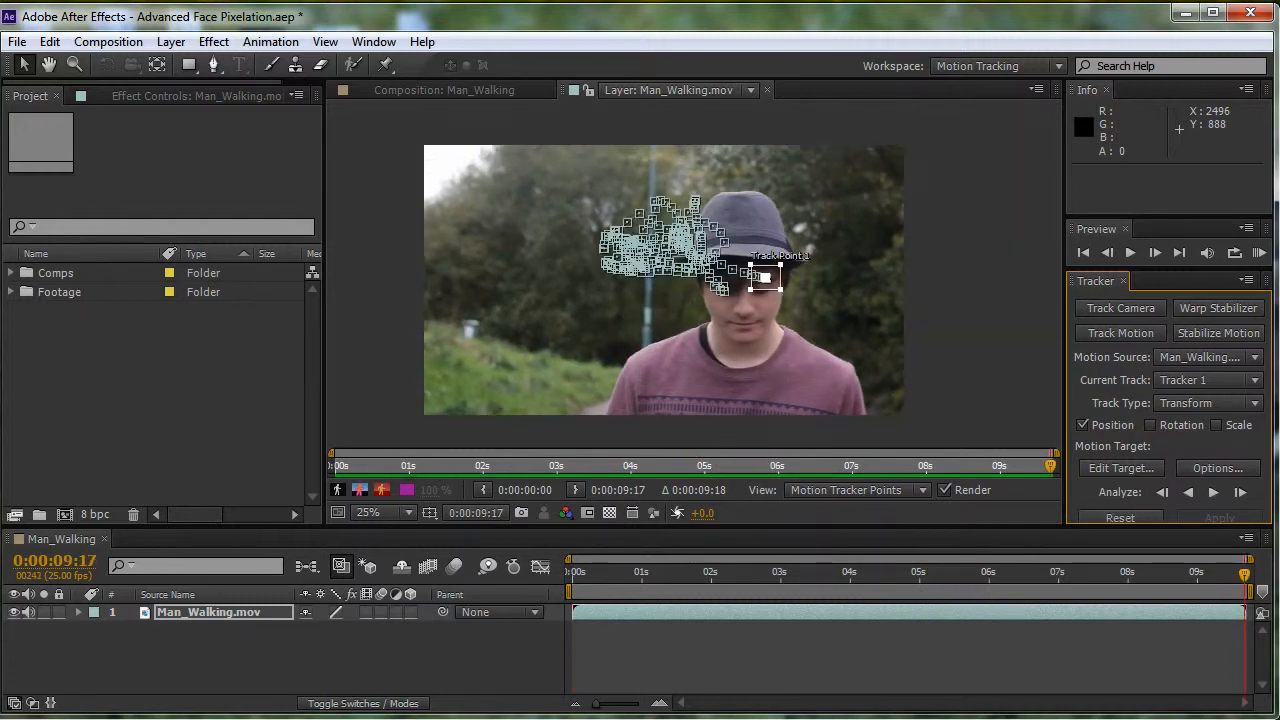
pyautogui.moveTo(1245, 573); pyautogui.dragTo(810, 573)
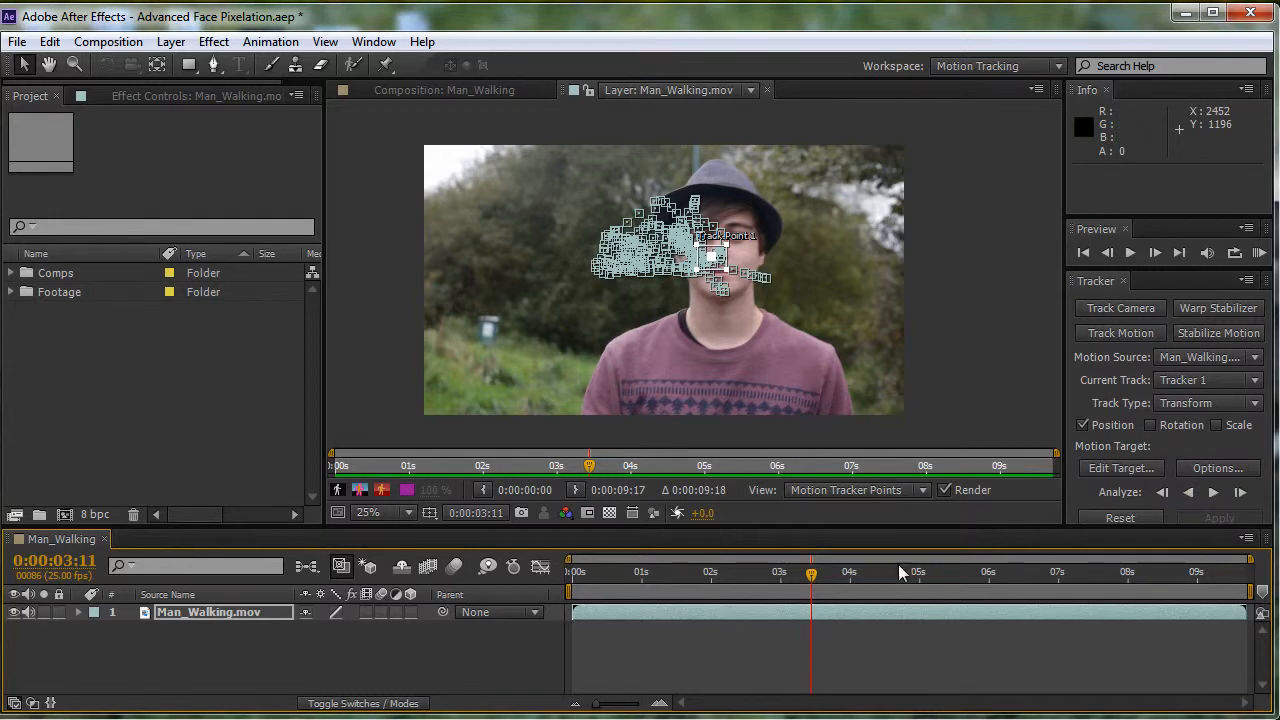
# - At 0:00:06:01, move the track point back down onto the nose and analyze backward to about 0:00:04:05
pyautogui.moveTo(798, 572); pyautogui.dragTo(991, 586)
pyautogui.scroll(2, 804, 385)
pyautogui.scroll(2, 603, 238)
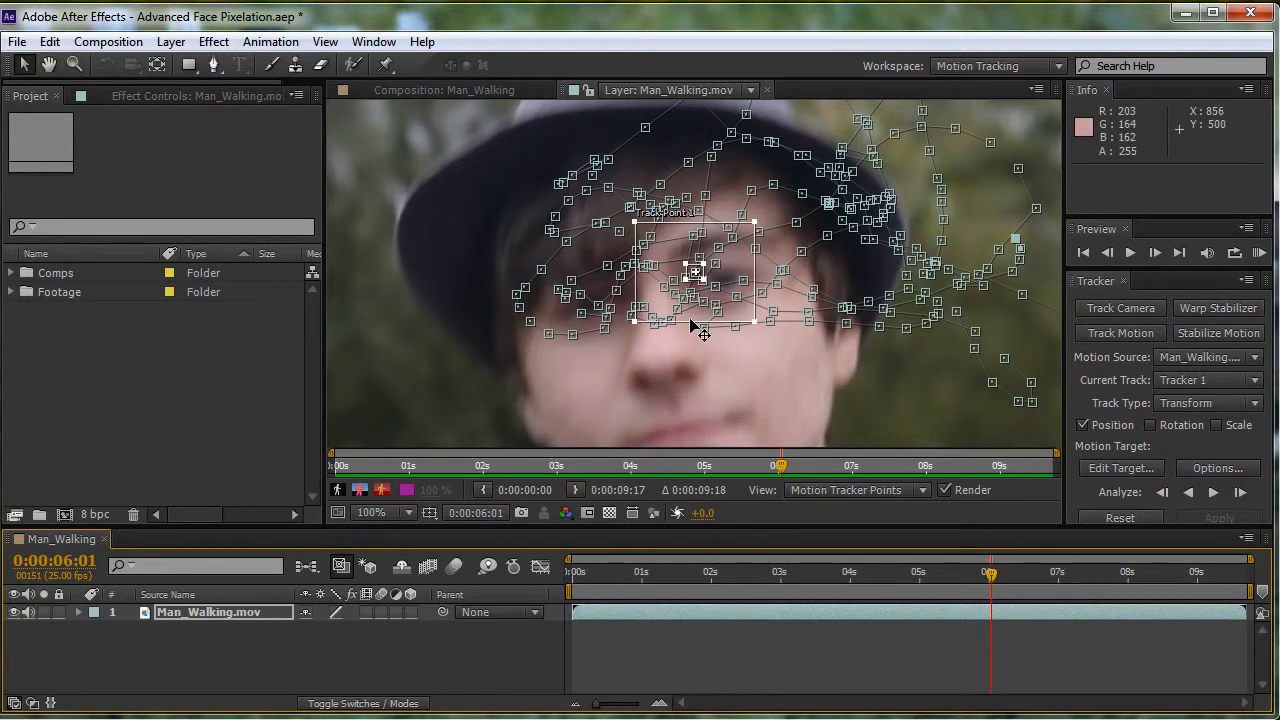
pyautogui.moveTo(703, 333); pyautogui.dragTo(686, 378)
pyautogui.scroll(-2, 911, 328)
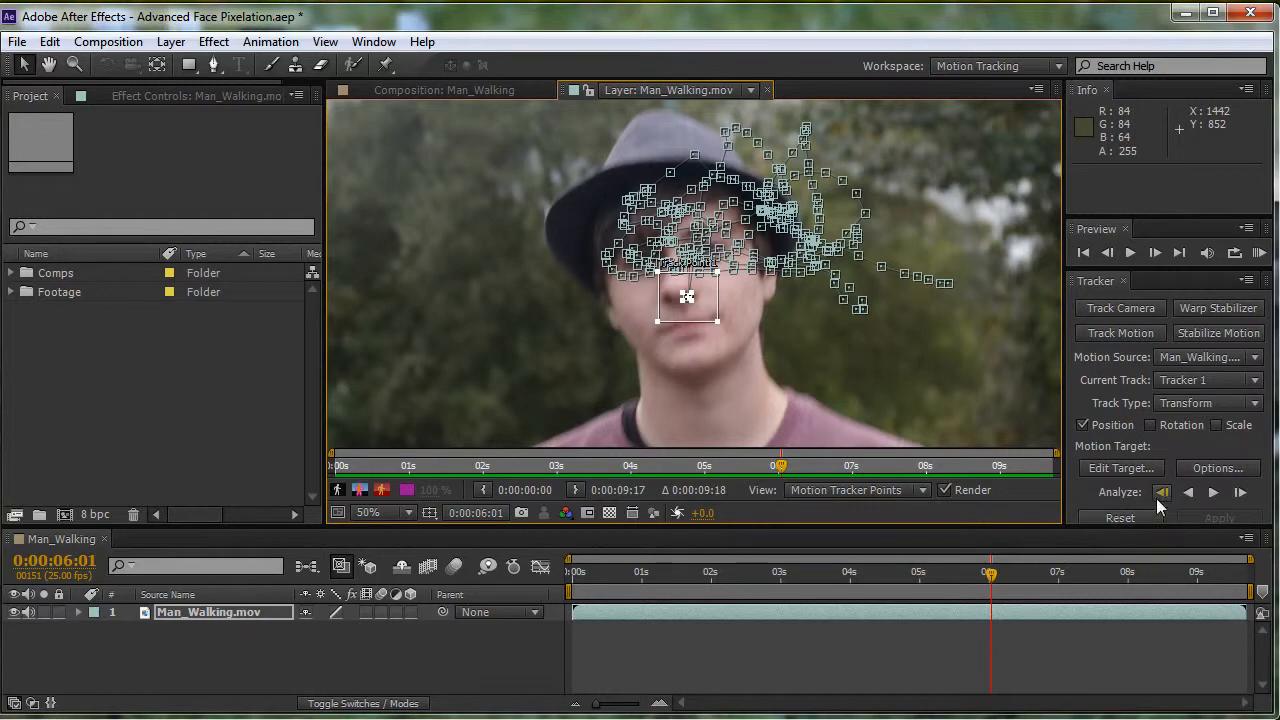
pyautogui.click(1187, 492)
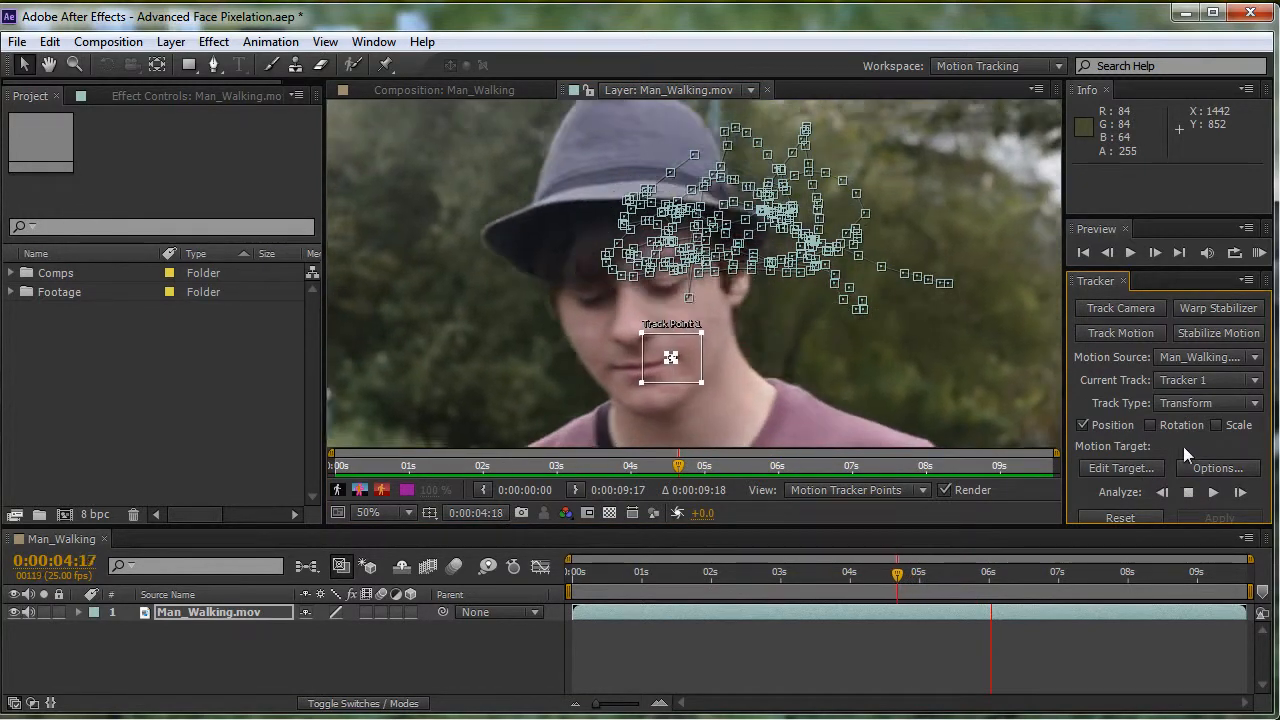
pyautogui.click(1188, 492)
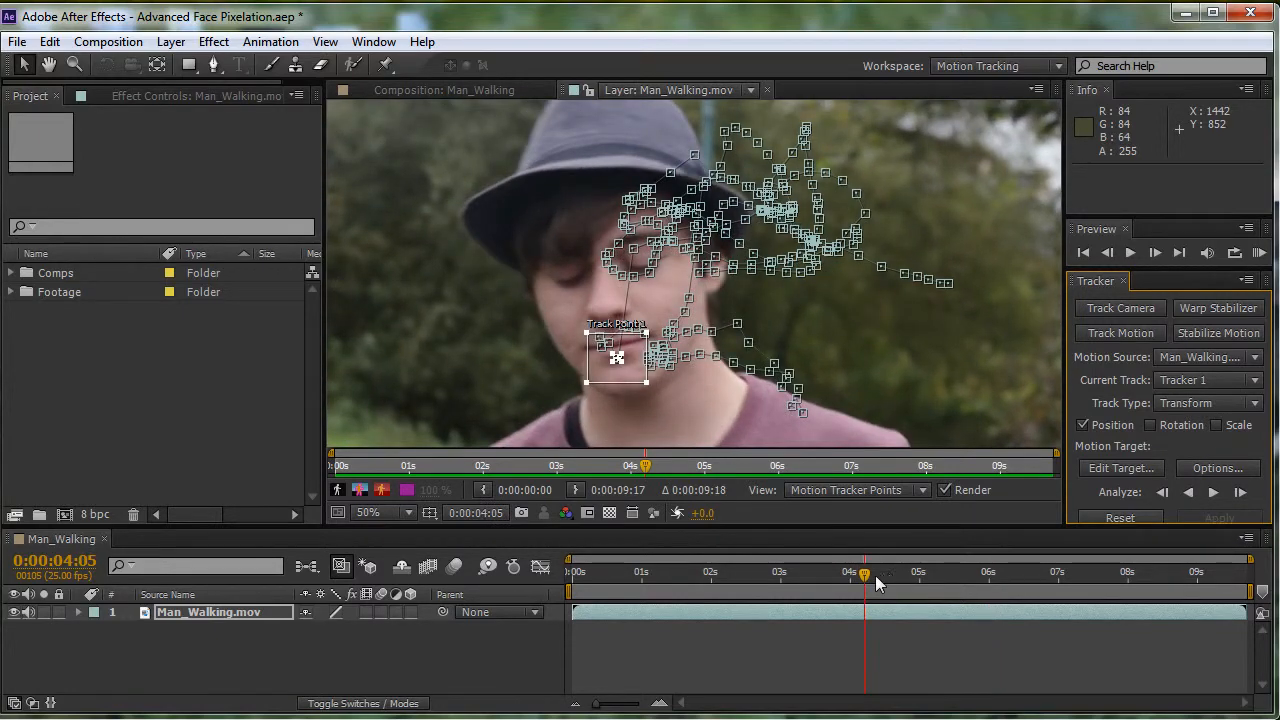
# - Return to the first frame and add a null object to the Man_Walking composition
pyautogui.moveTo(875, 583); pyautogui.dragTo(484, 580)
pyautogui.scroll(-1, 870, 346)
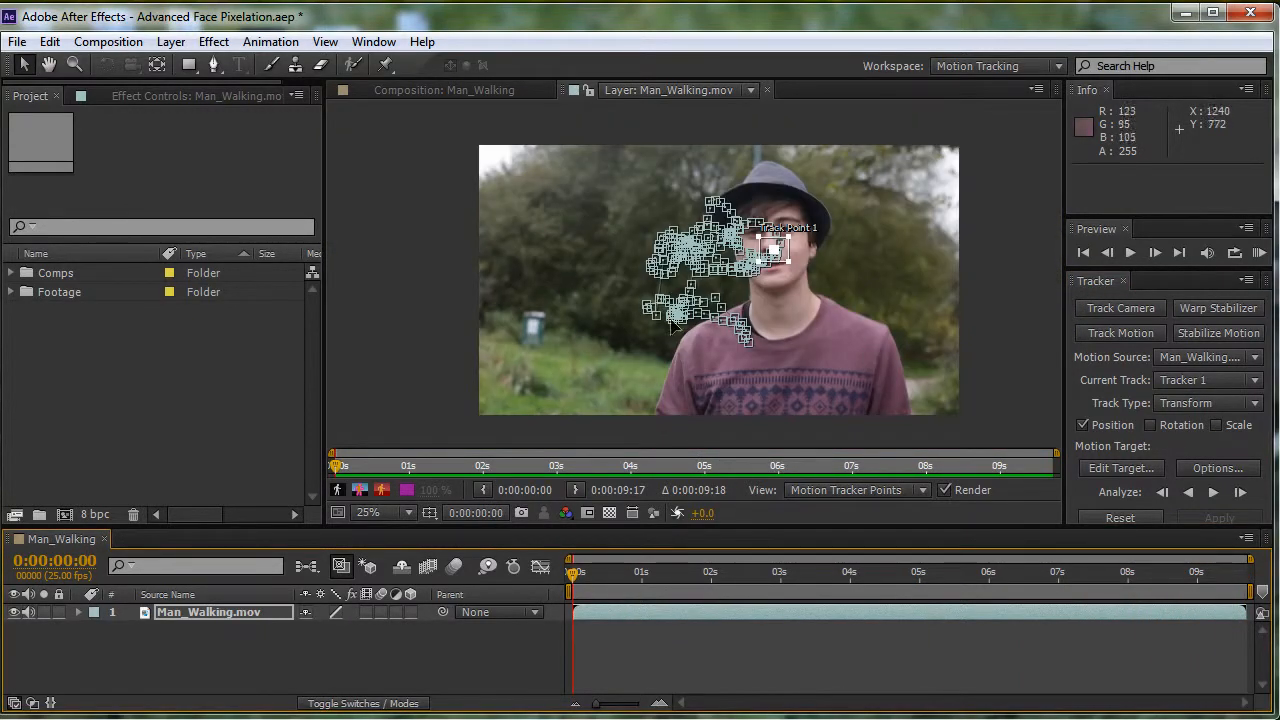
pyautogui.click(171, 41)
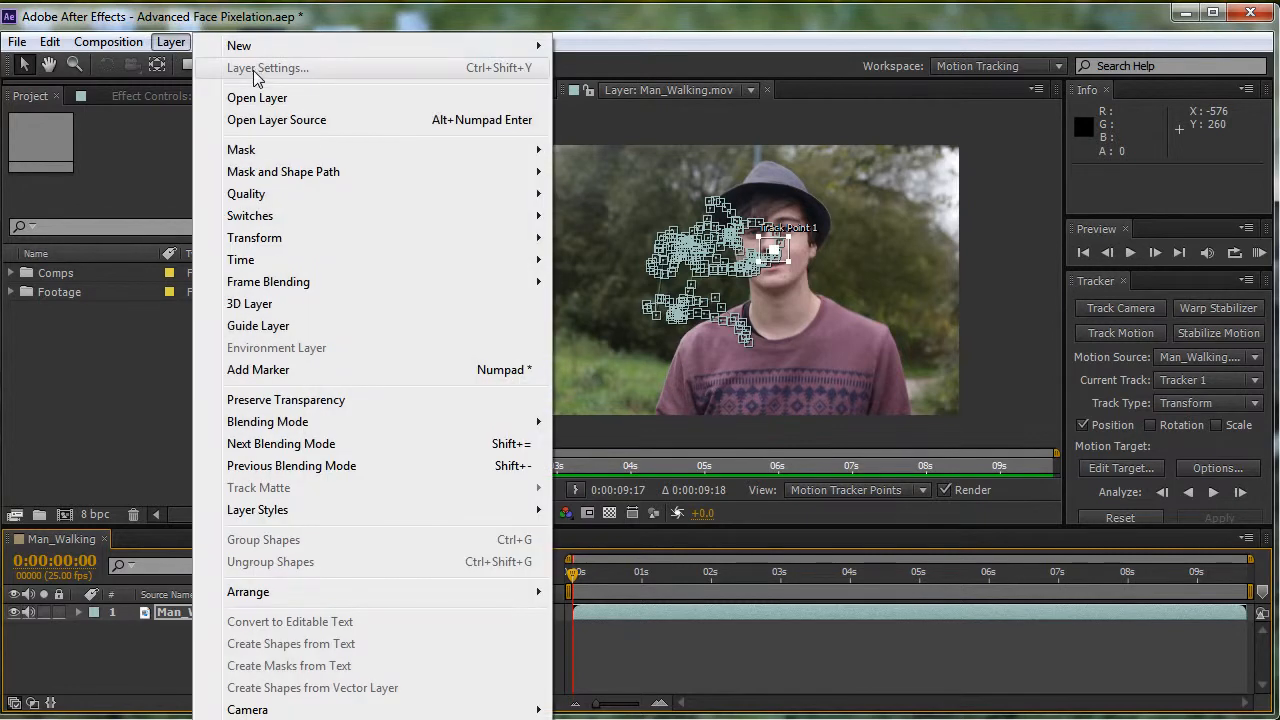
pyautogui.moveTo(505, 58)
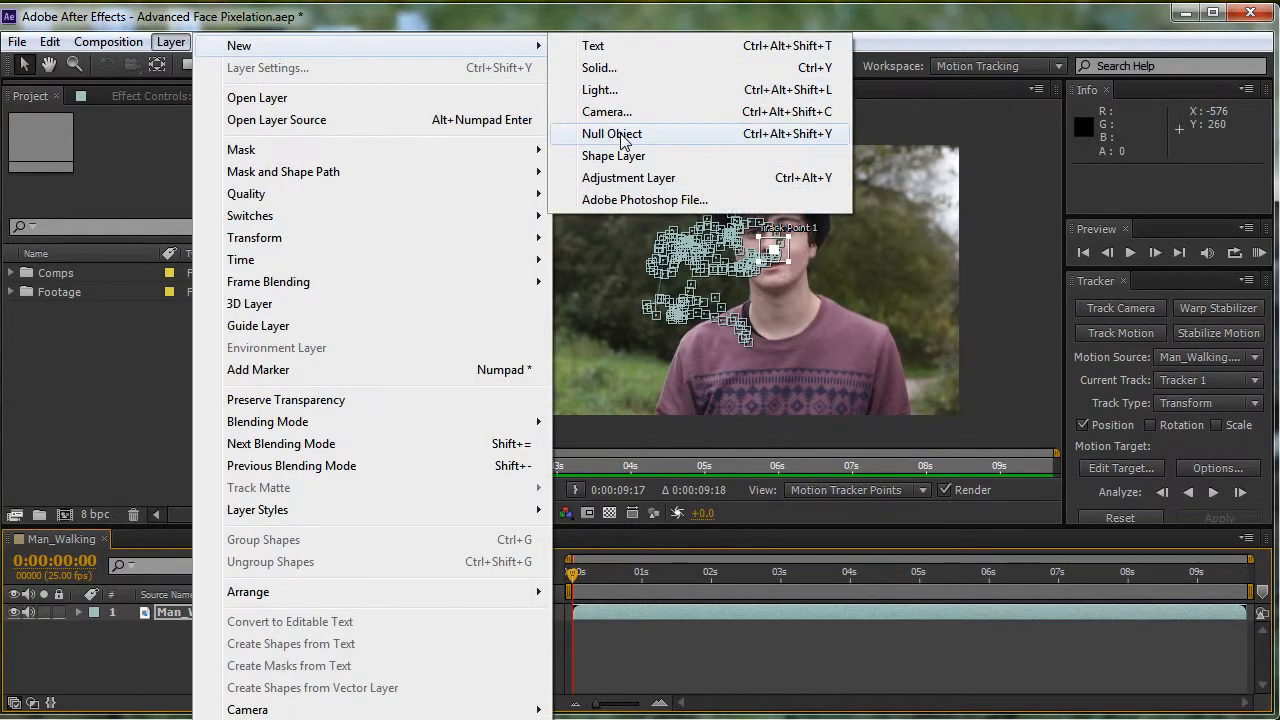
pyautogui.click(660, 133)
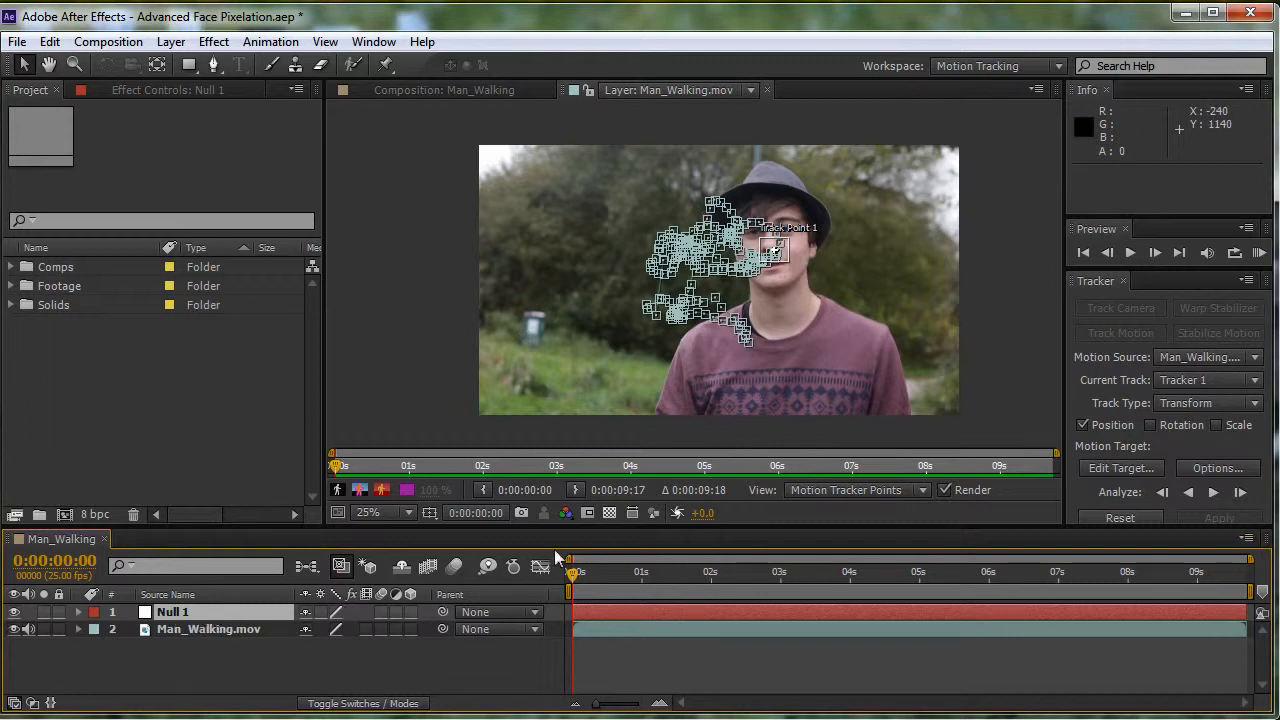
# - Set Null 1 as the motion target and apply the tracking data in the X and Y dimensions
pyautogui.click(1119, 469)
pyautogui.click(673, 428)
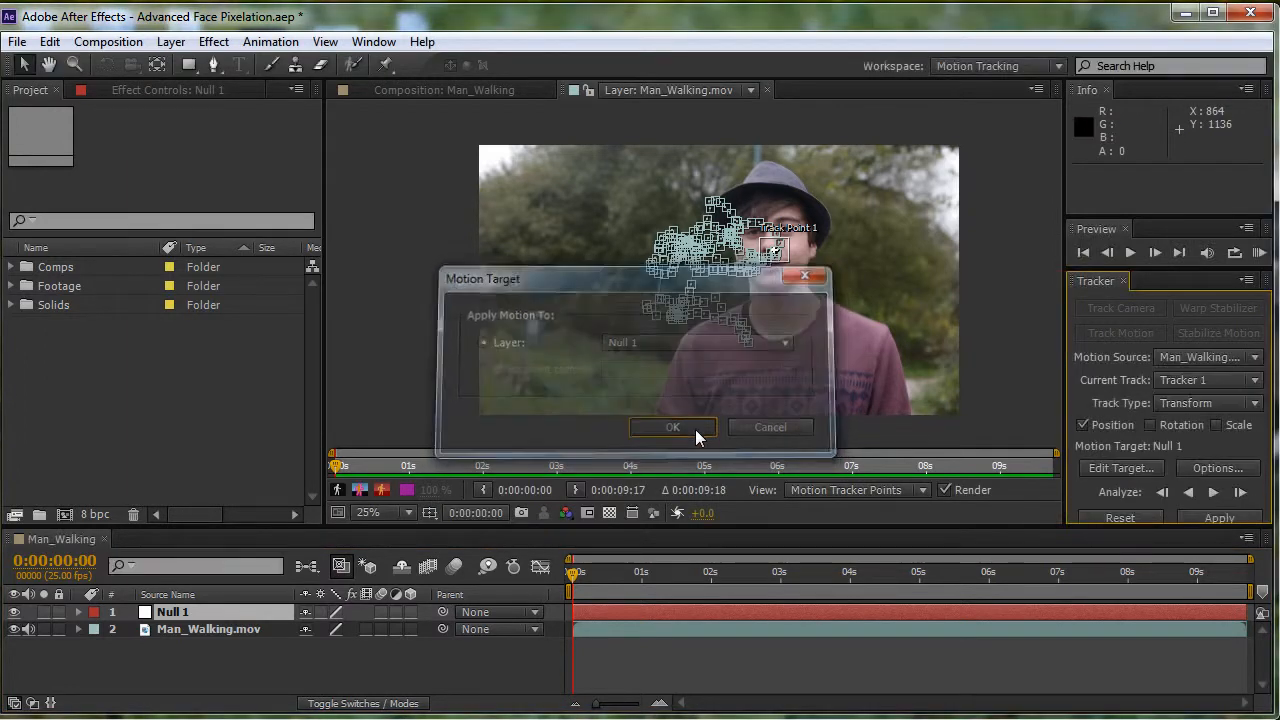
pyautogui.click(1194, 519)
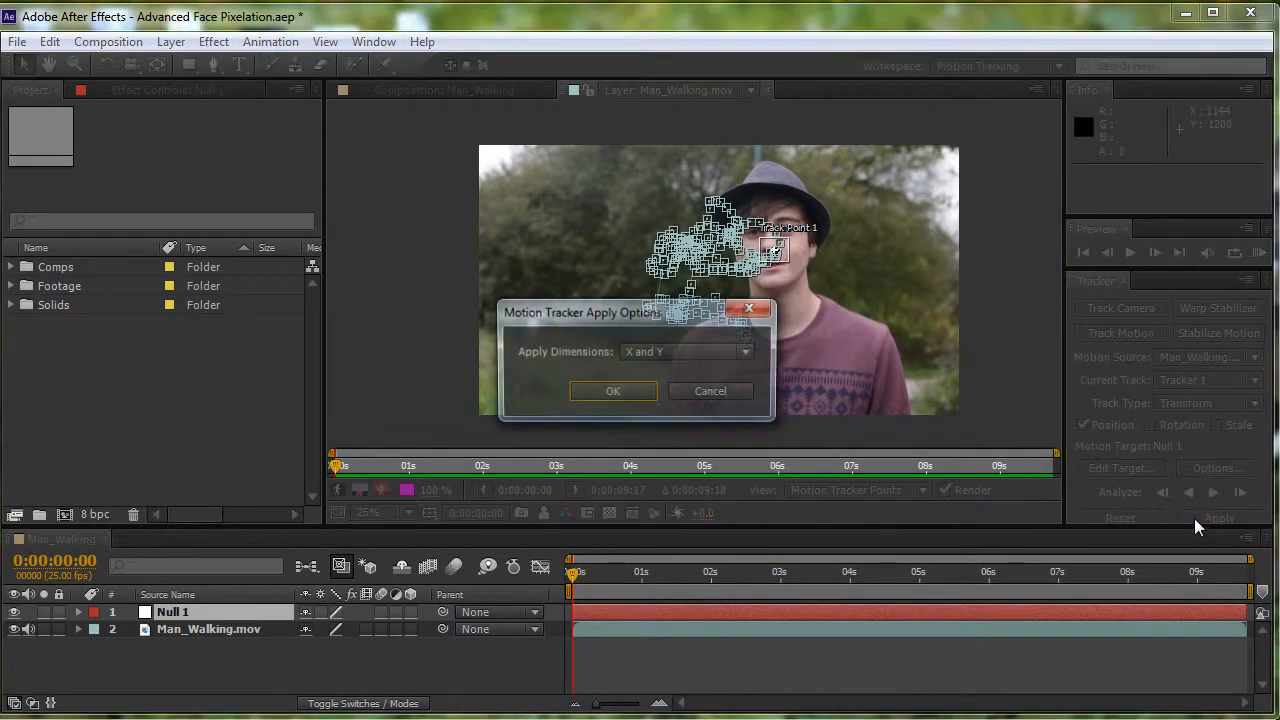
pyautogui.click(612, 392)
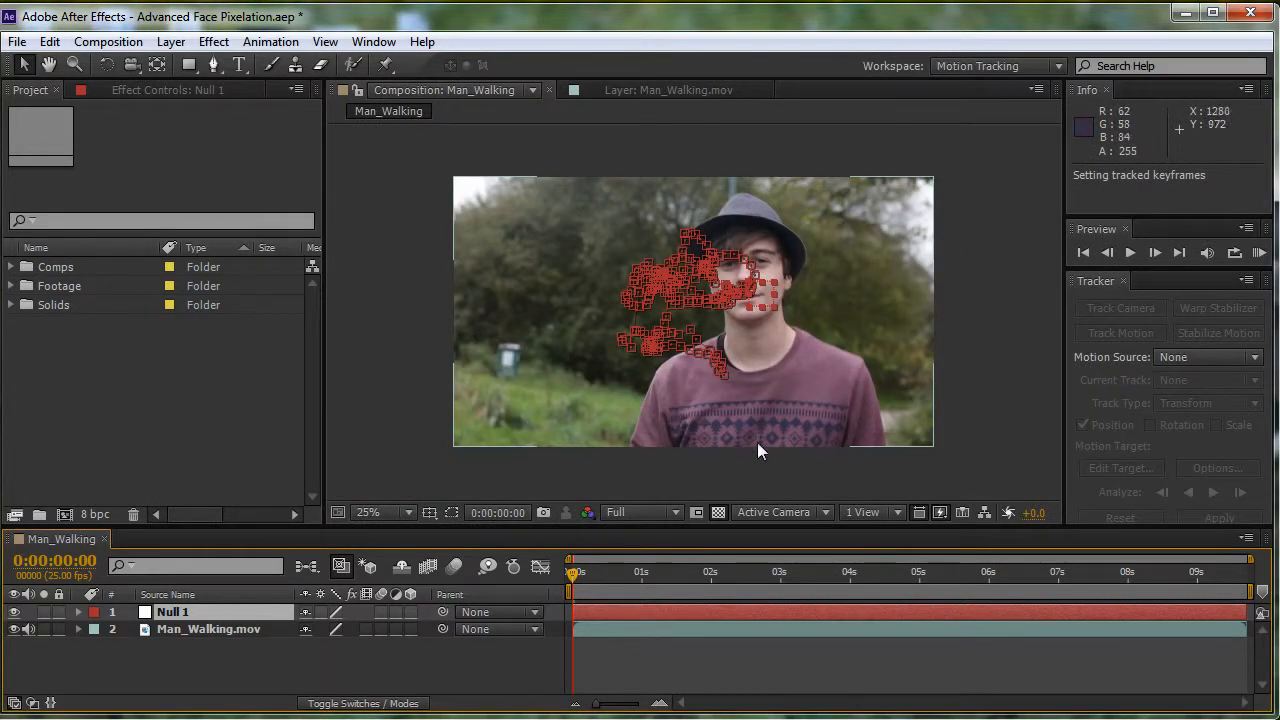
# - Play through the composition up close to examine how Null 1 follows the man's face
pyautogui.scroll(2, 809, 288)
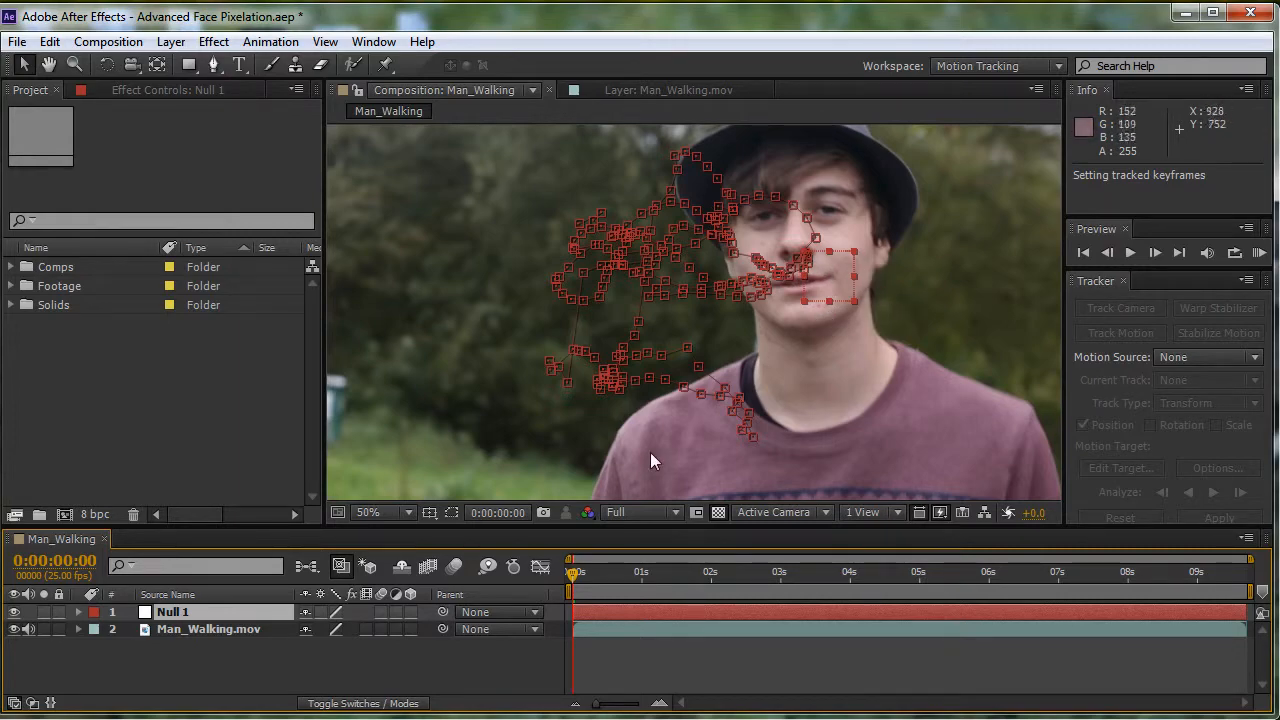
pyautogui.moveTo(569, 580); pyautogui.dragTo(536, 649)
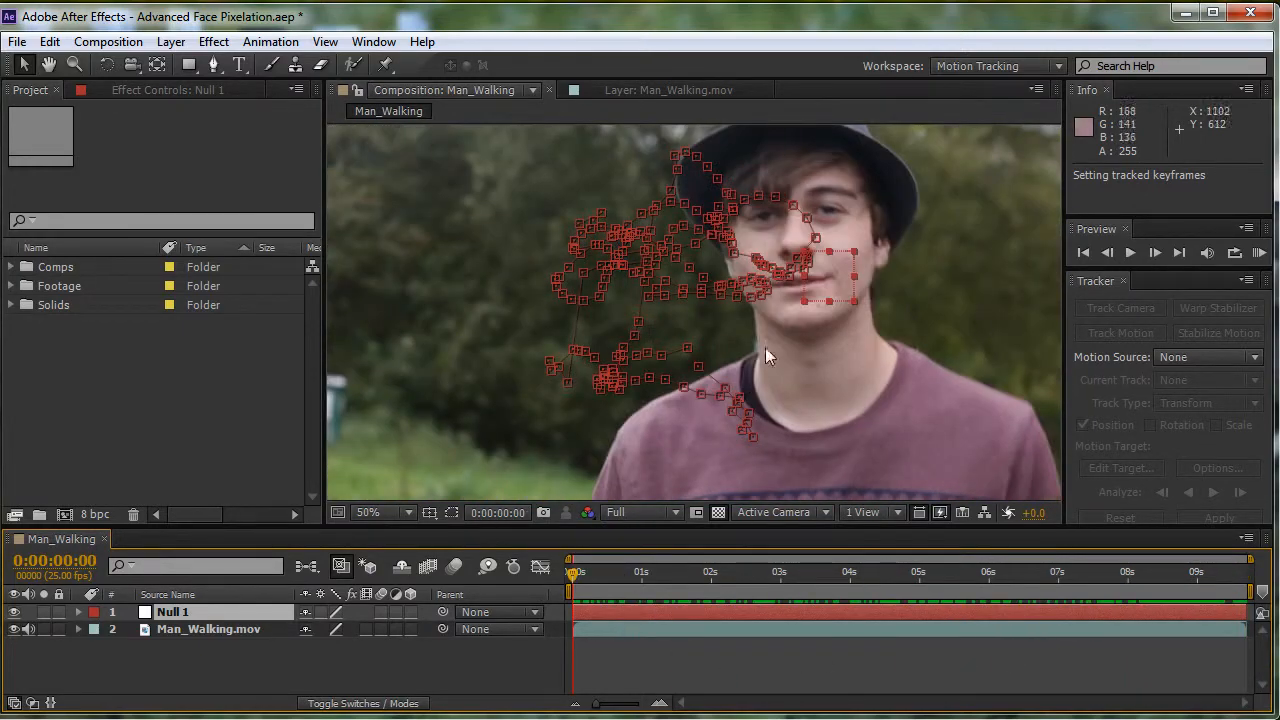
pyautogui.scroll(-2, 761, 363)
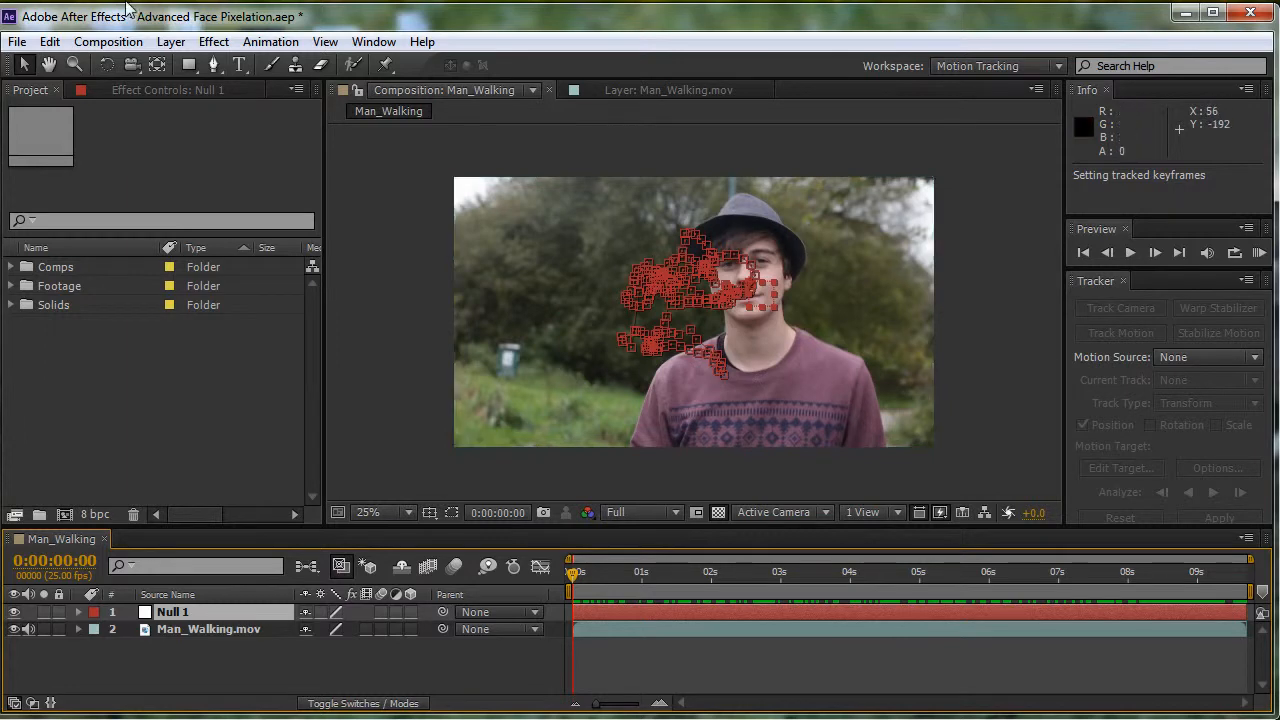
# - Add an adjustment layer above Null 1 and activate the Pen tool for masking
pyautogui.click(168, 43)
pyautogui.moveTo(265, 43)
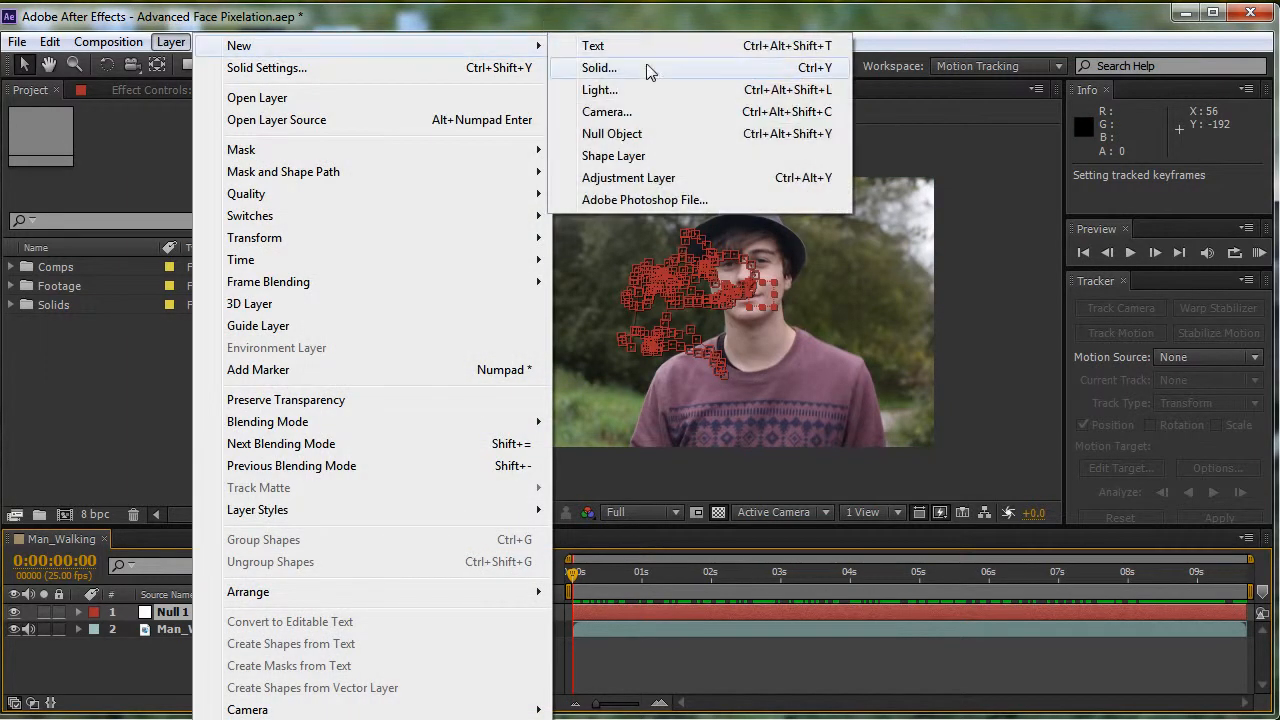
pyautogui.click(640, 177)
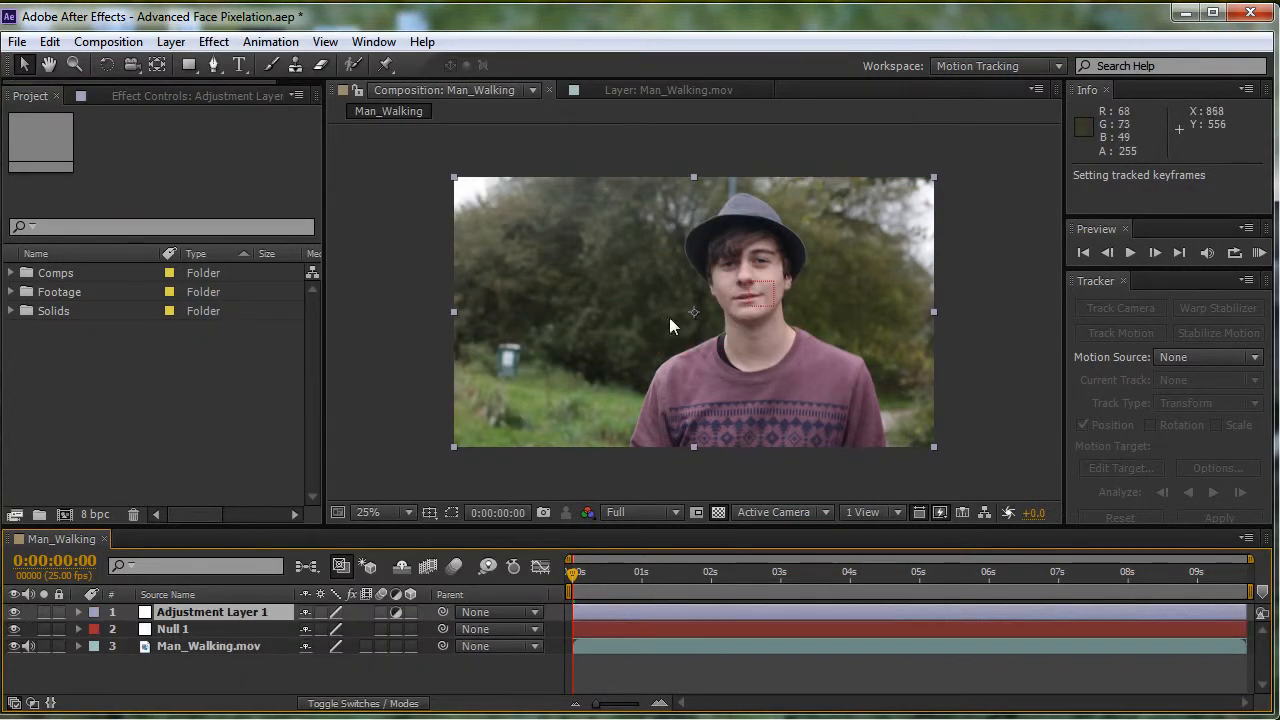
pyautogui.click(214, 65)
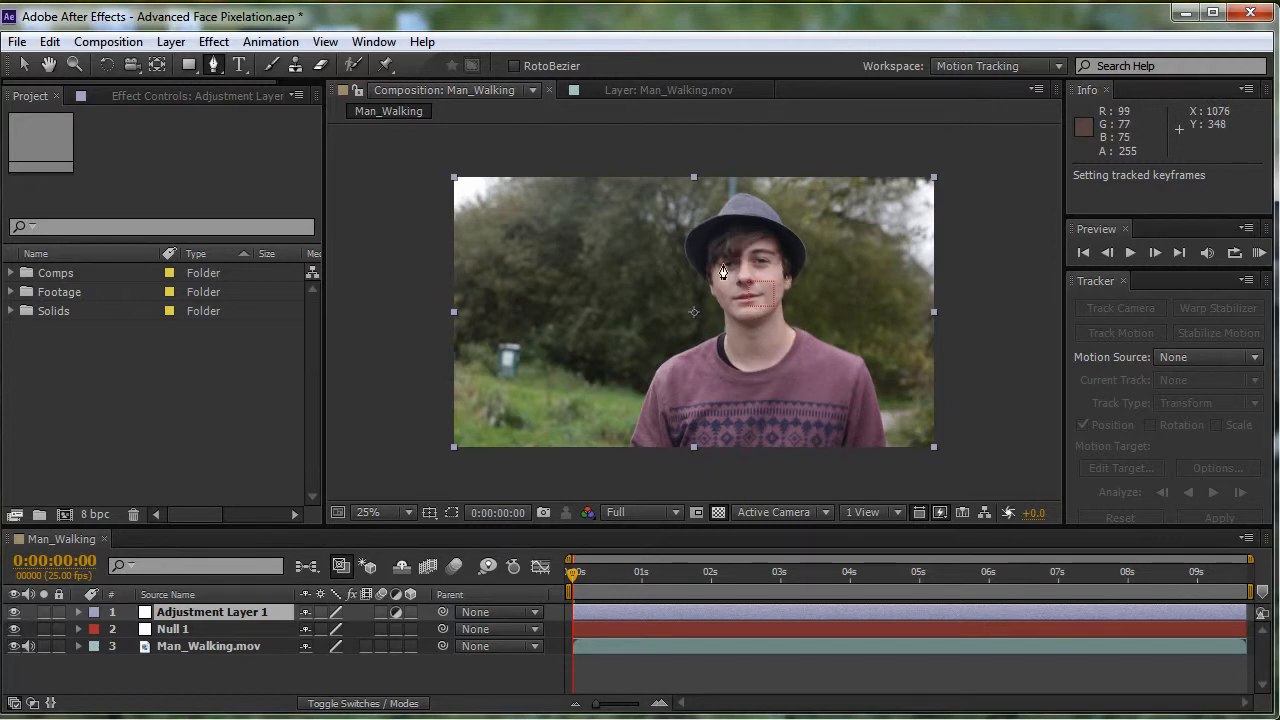
pyautogui.moveTo(739, 197); pyautogui.dragTo(783, 310)
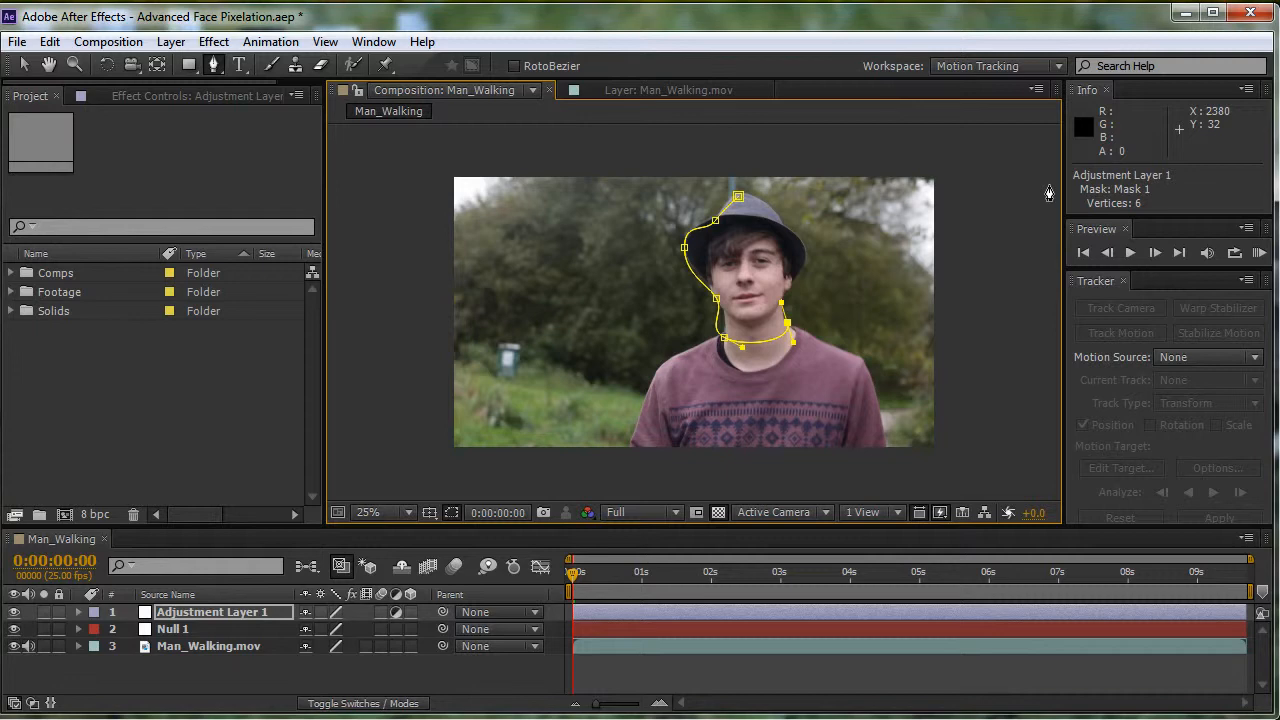
pyautogui.hotkey('ctrl', 'z')
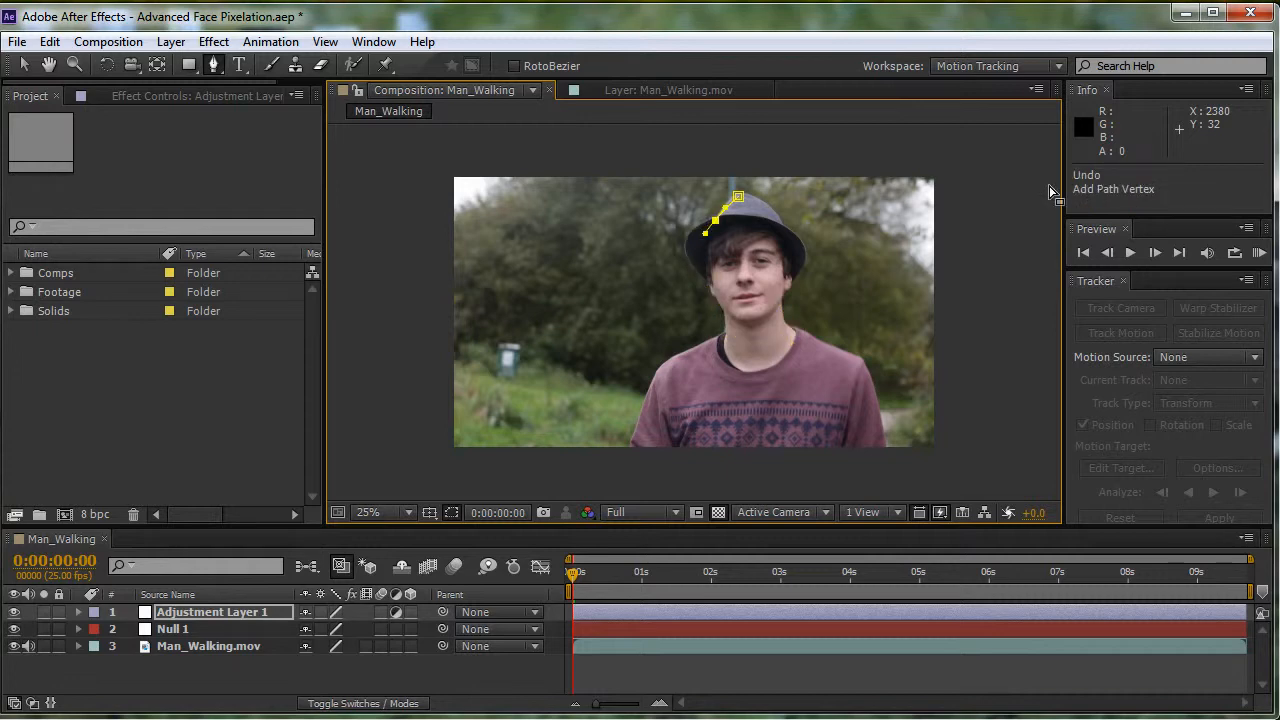
pyautogui.hotkey('ctrl', 'z')
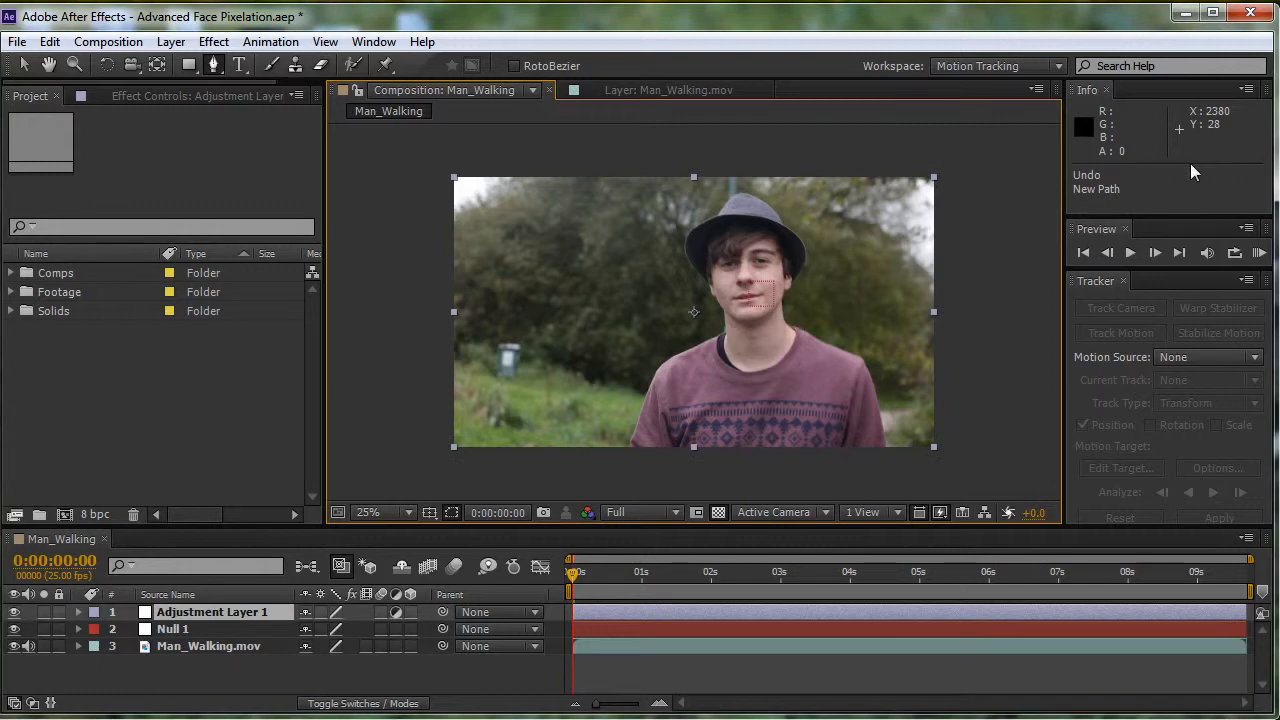
# - Draw a loose, curved closed mask around the man's hat, head and neck on Adjustment Layer 1
pyautogui.click(739, 183)
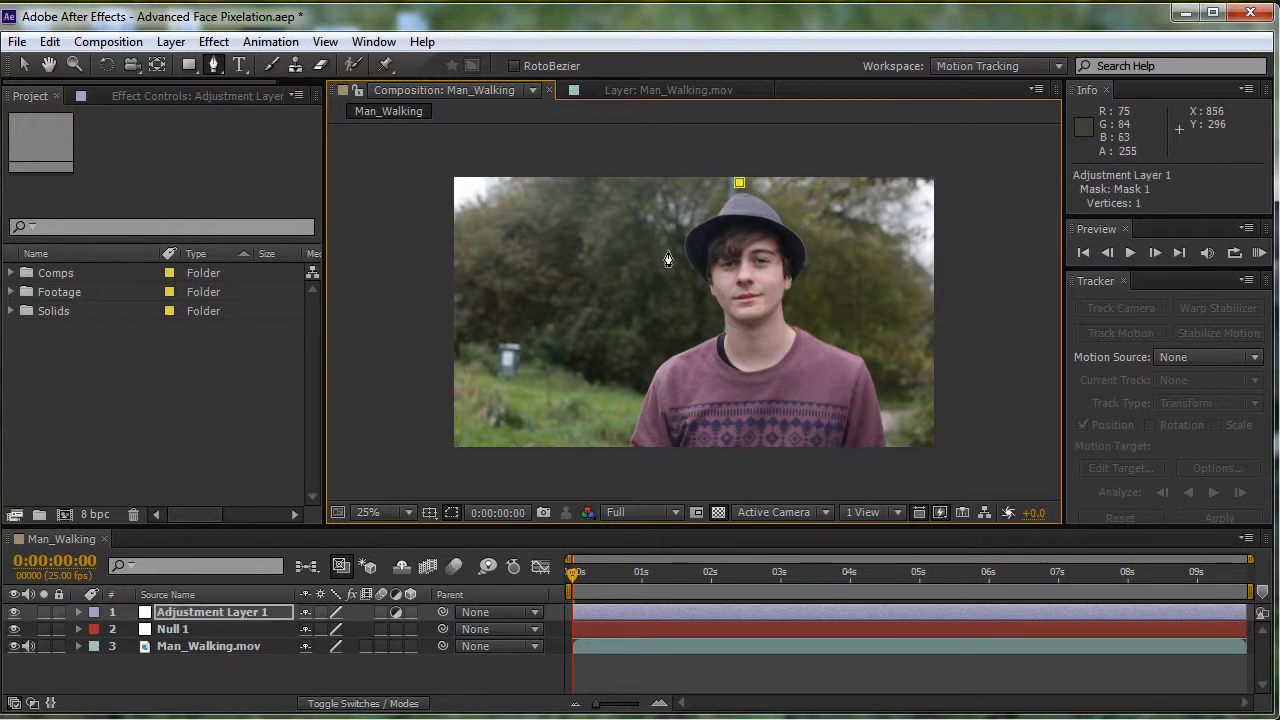
pyautogui.moveTo(668, 251); pyautogui.dragTo(666, 296)
pyautogui.moveTo(696, 343); pyautogui.dragTo(708, 347)
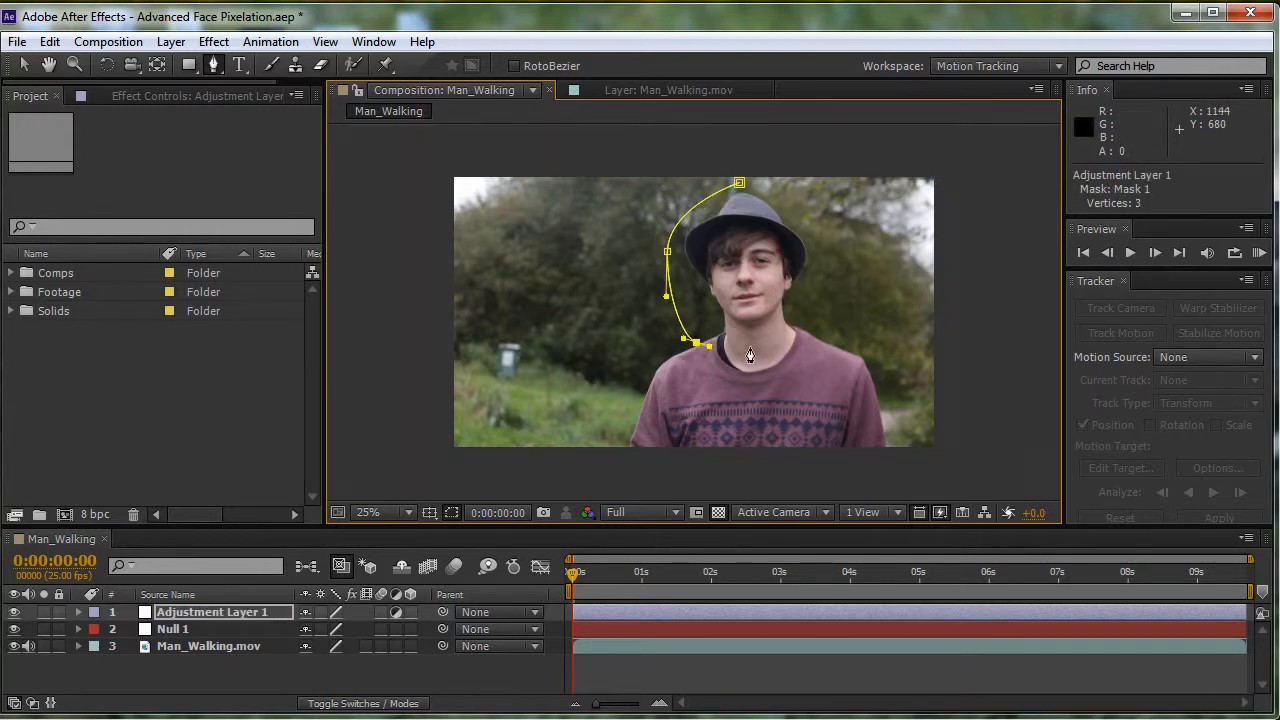
pyautogui.moveTo(818, 326); pyautogui.dragTo(787, 192)
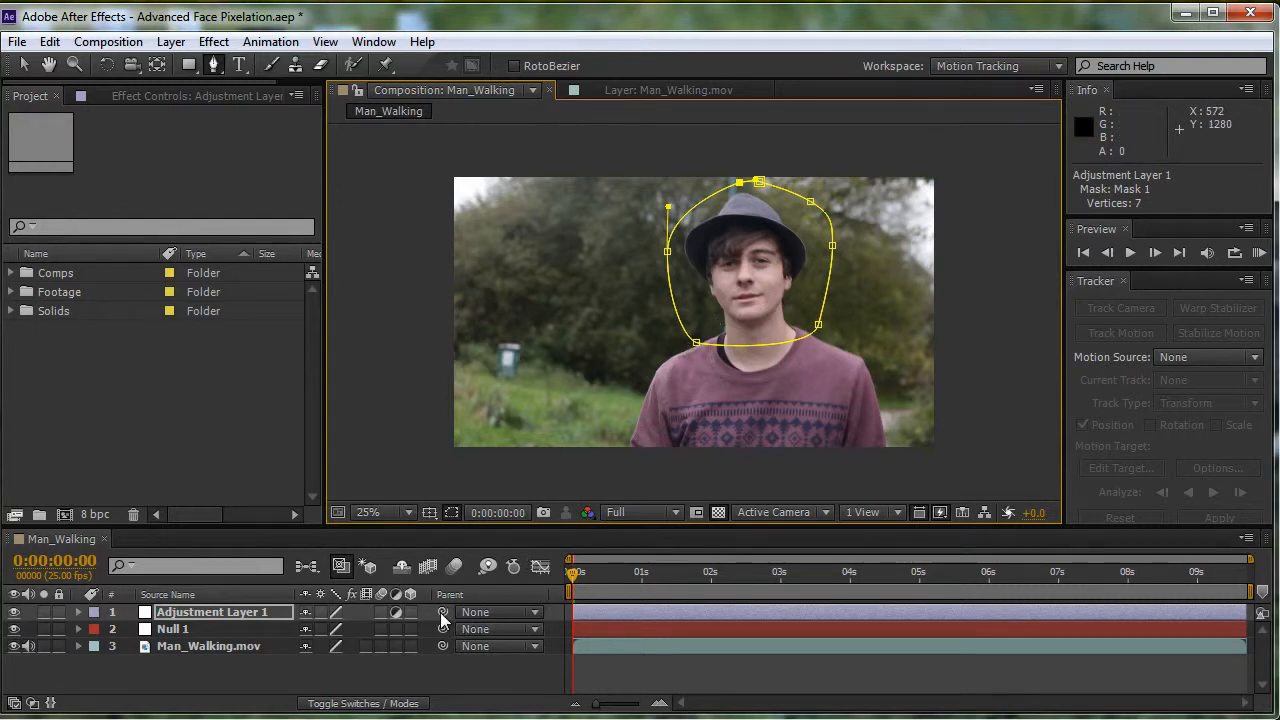
# - Parent Adjustment Layer 1 to Null 1 and scrub to the last frame to check the mask's movement
pyautogui.moveTo(441, 613); pyautogui.dragTo(442, 612)
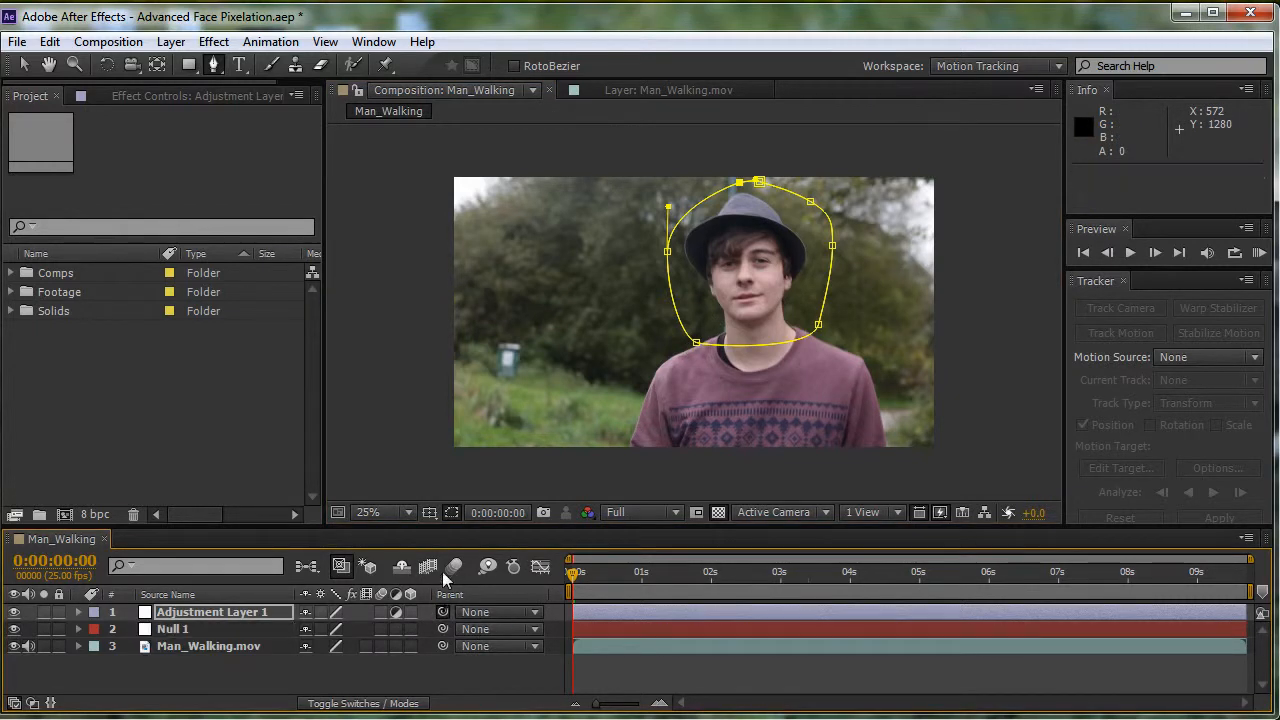
pyautogui.moveTo(116, 638); pyautogui.dragTo(167, 630)
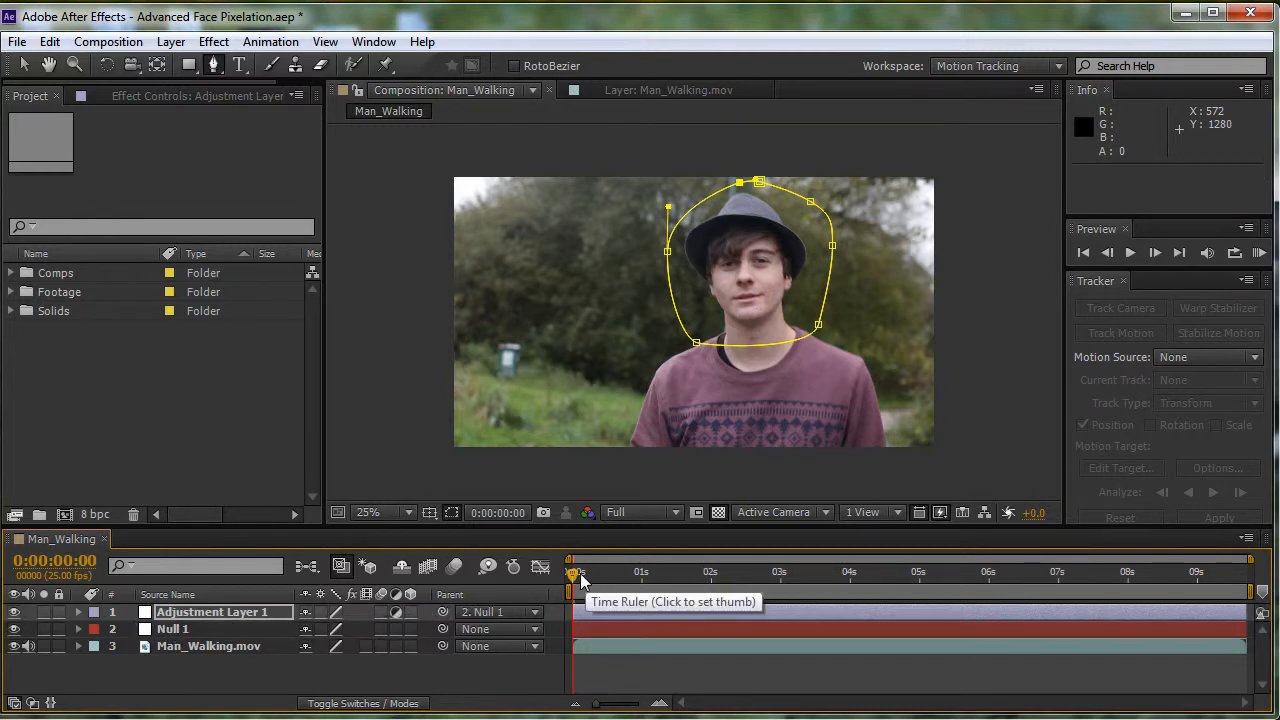
pyautogui.moveTo(574, 573); pyautogui.dragTo(951, 592)
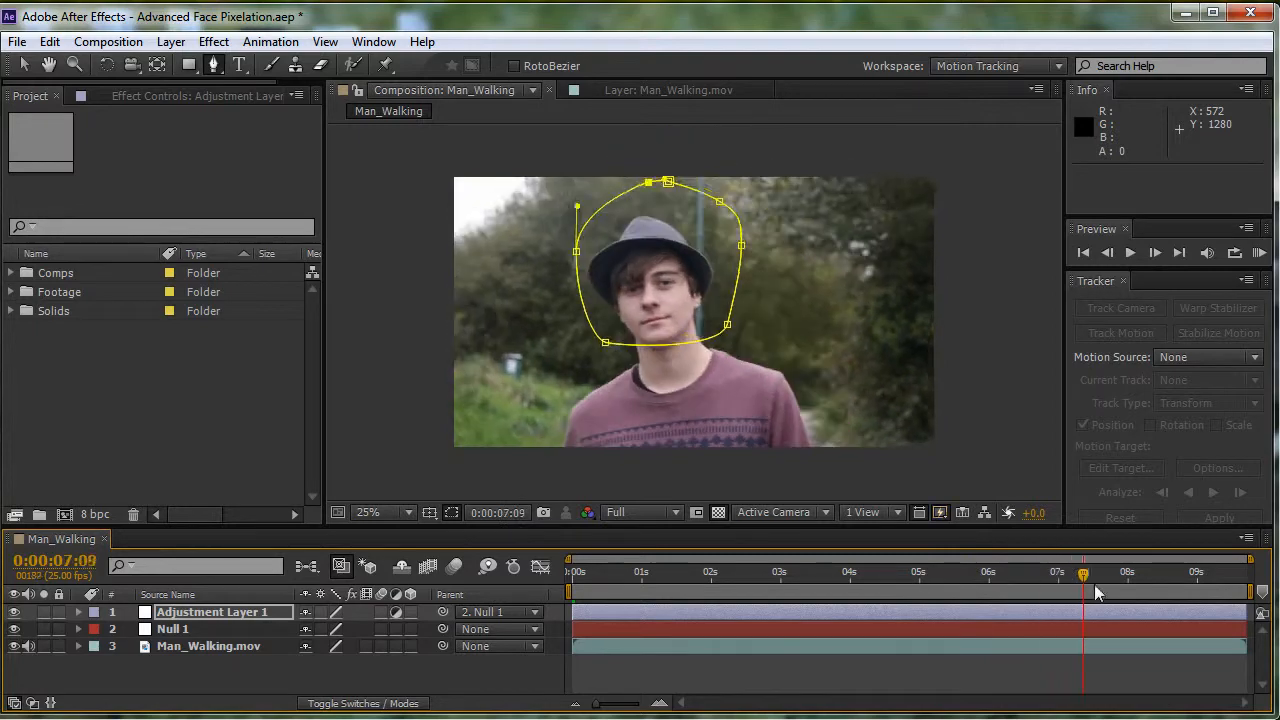
pyautogui.moveTo(1208, 600); pyautogui.dragTo(1256, 603)
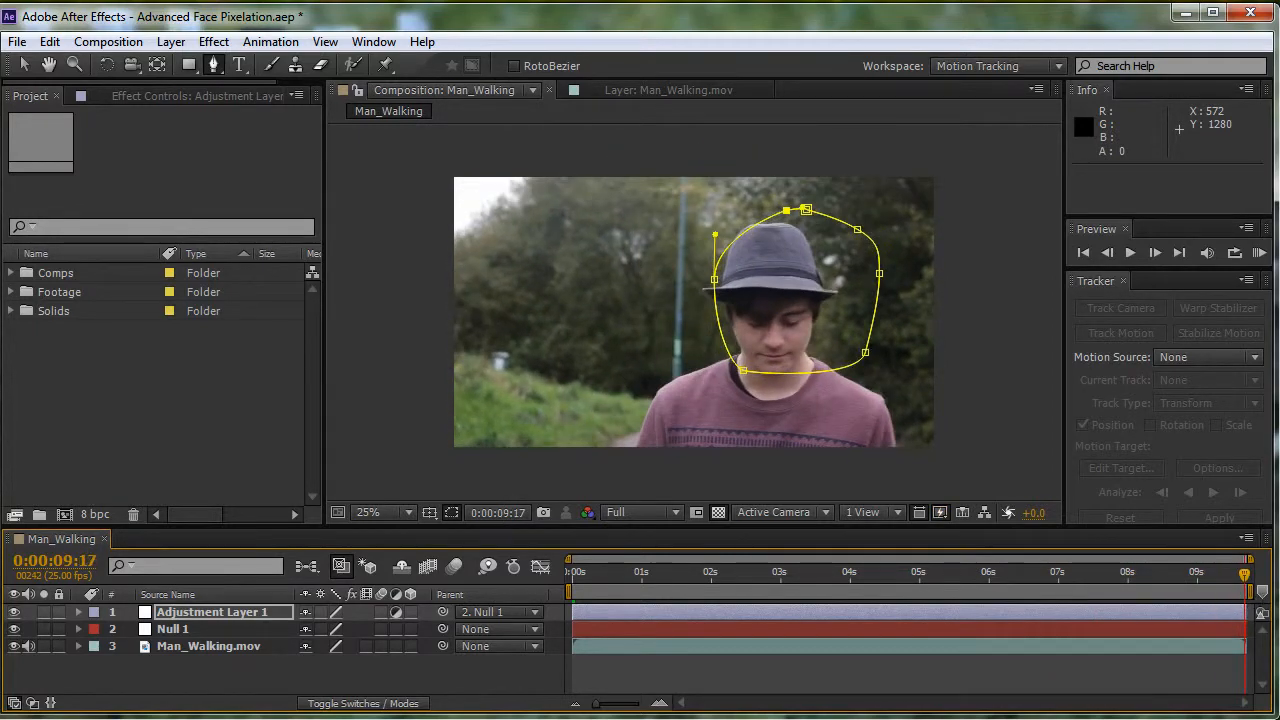
# - Reveal Mask 1's path on Adjustment Layer 1 and enable keyframing for it at 0:00:04:19
pyautogui.moveTo(1052, 584); pyautogui.dragTo(917, 565)
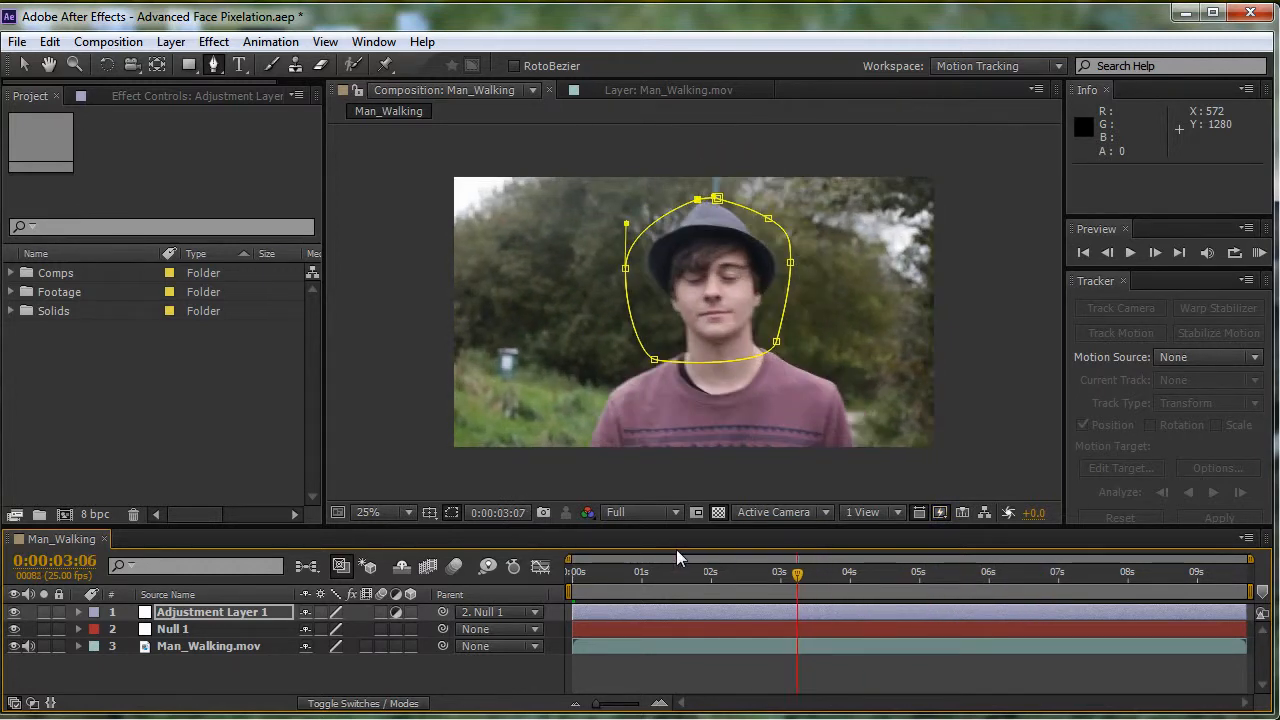
pyautogui.press('Home')
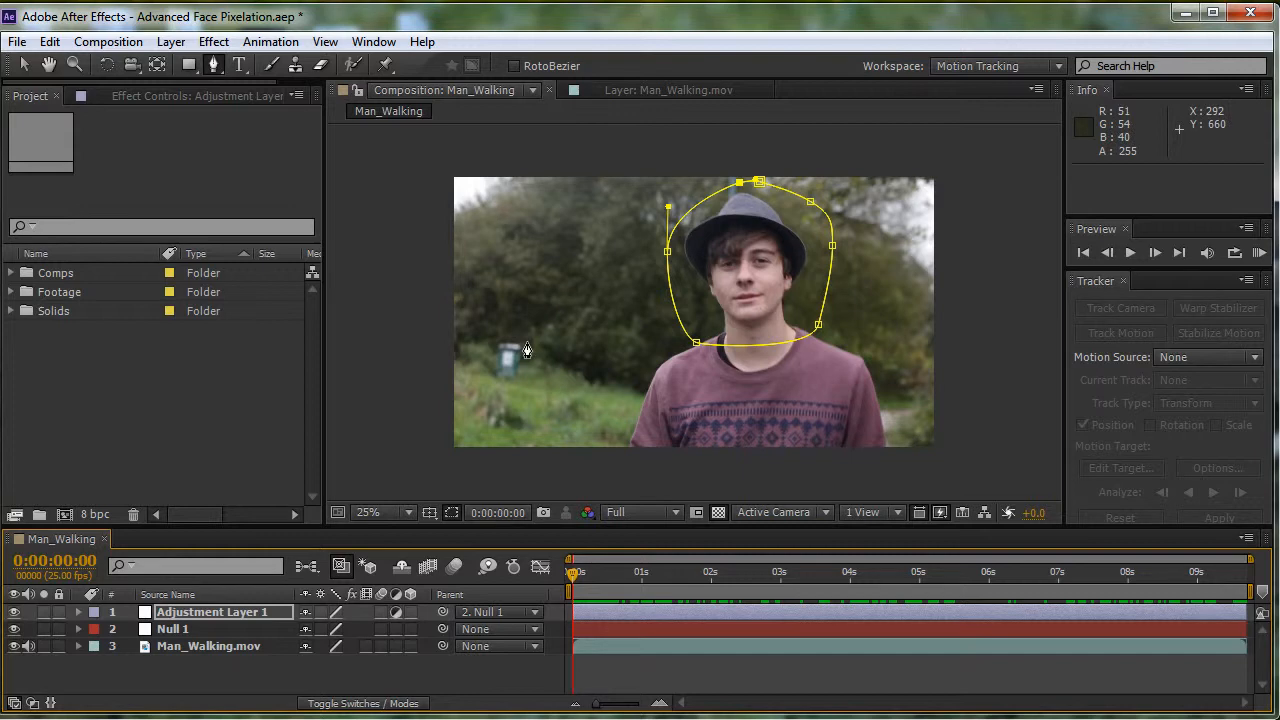
pyautogui.press('m')
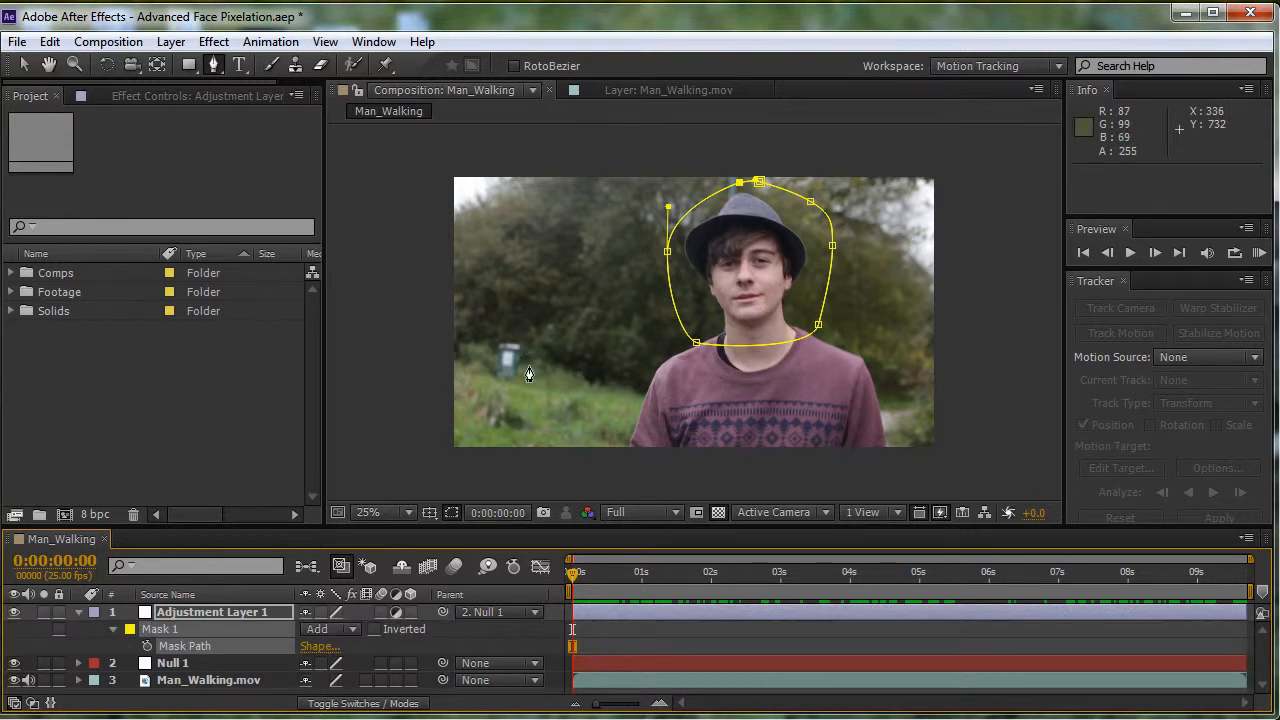
pyautogui.moveTo(577, 577); pyautogui.dragTo(903, 585)
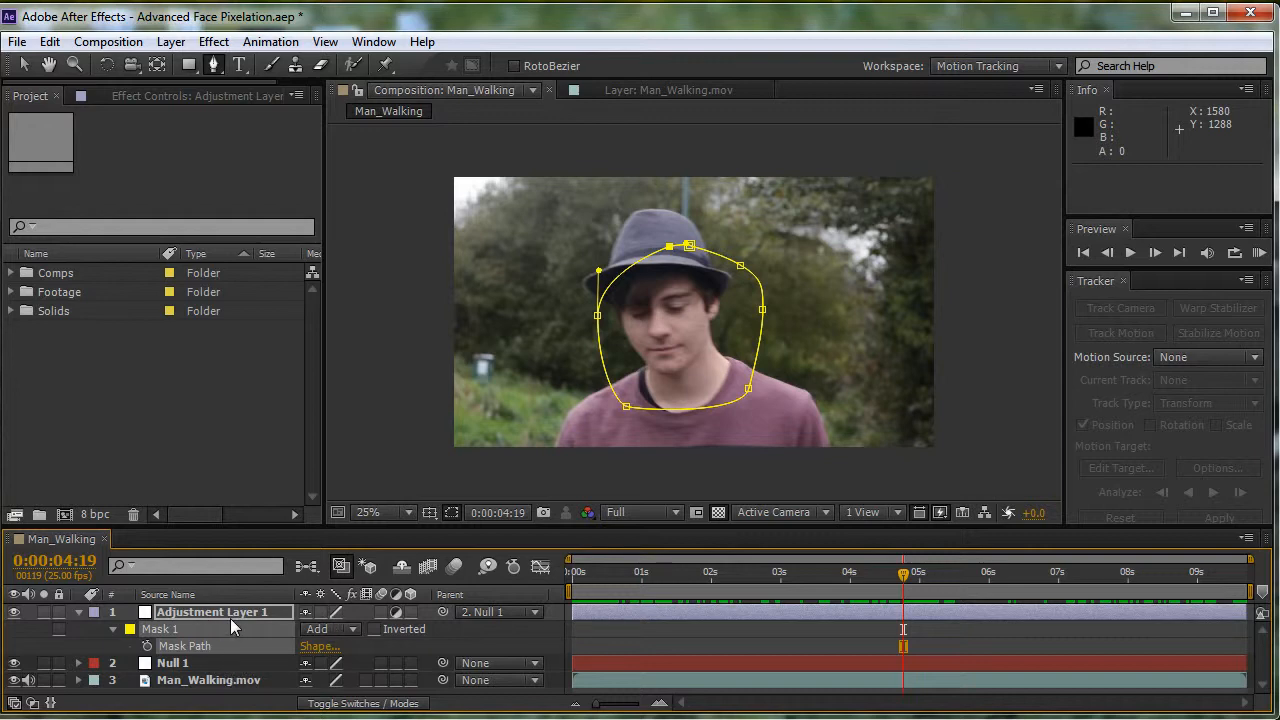
pyautogui.click(162, 650)
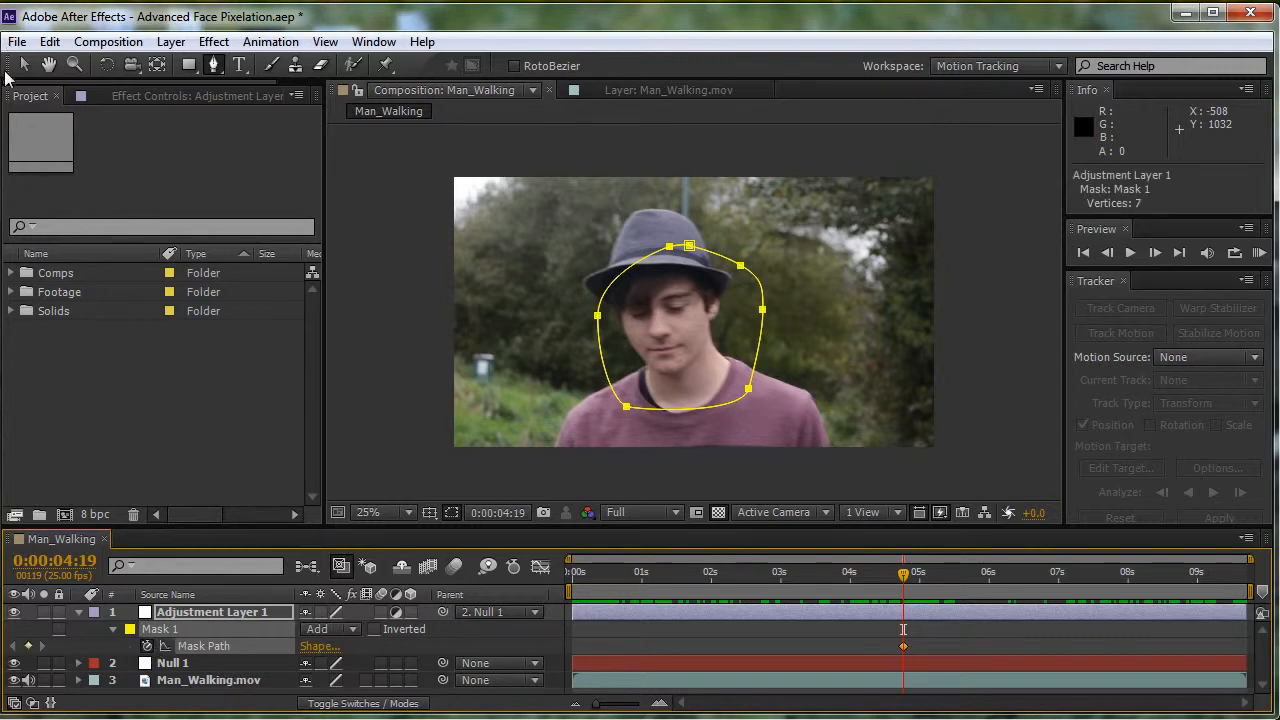
# - Reposition the whole mask around the man's hat and face at 0:00:04:19 and again at 0:00:05:13
pyautogui.click(23, 66)
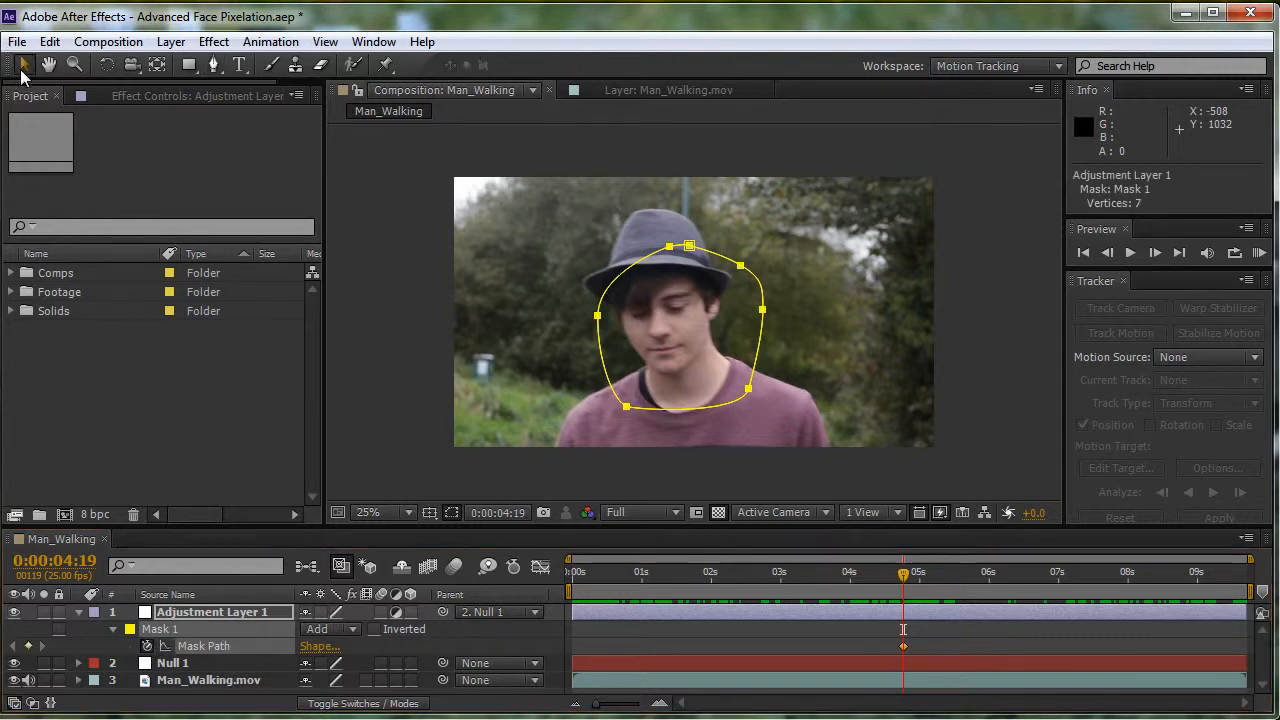
pyautogui.doubleClick(692, 252)
pyautogui.moveTo(692, 252); pyautogui.dragTo(674, 213)
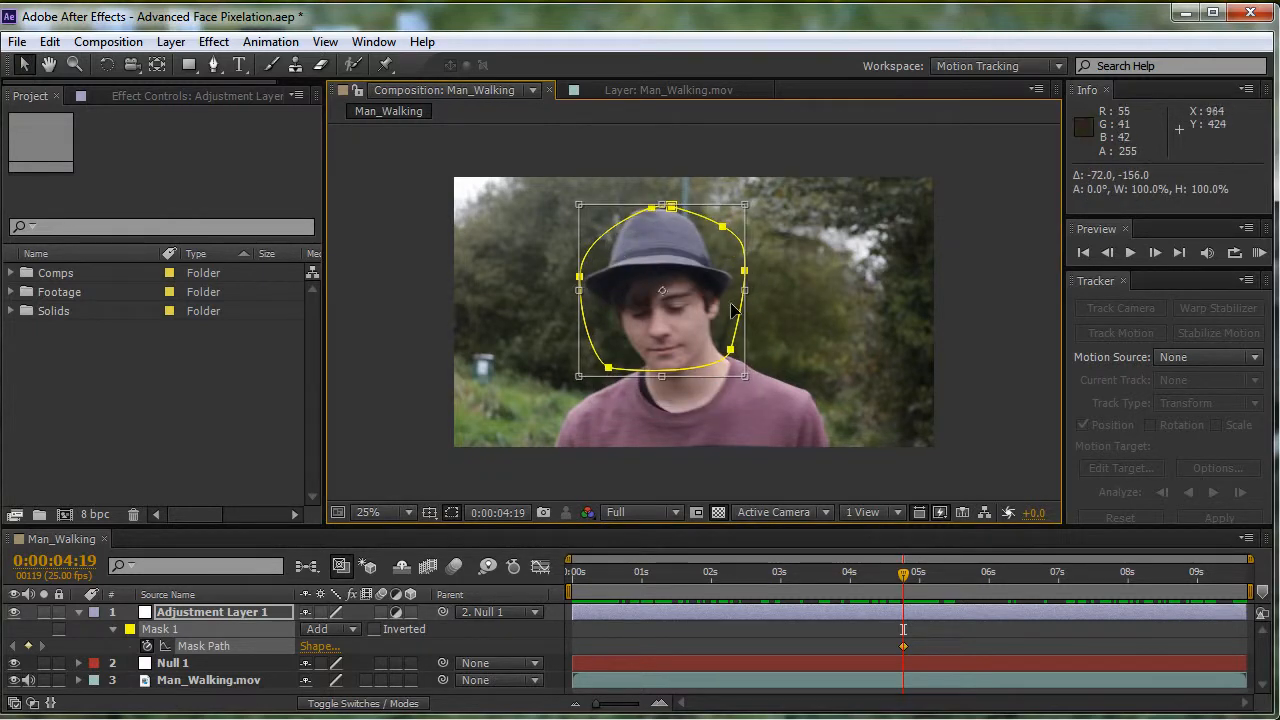
pyautogui.moveTo(906, 578); pyautogui.dragTo(955, 578)
pyautogui.moveTo(645, 214); pyautogui.dragTo(666, 224)
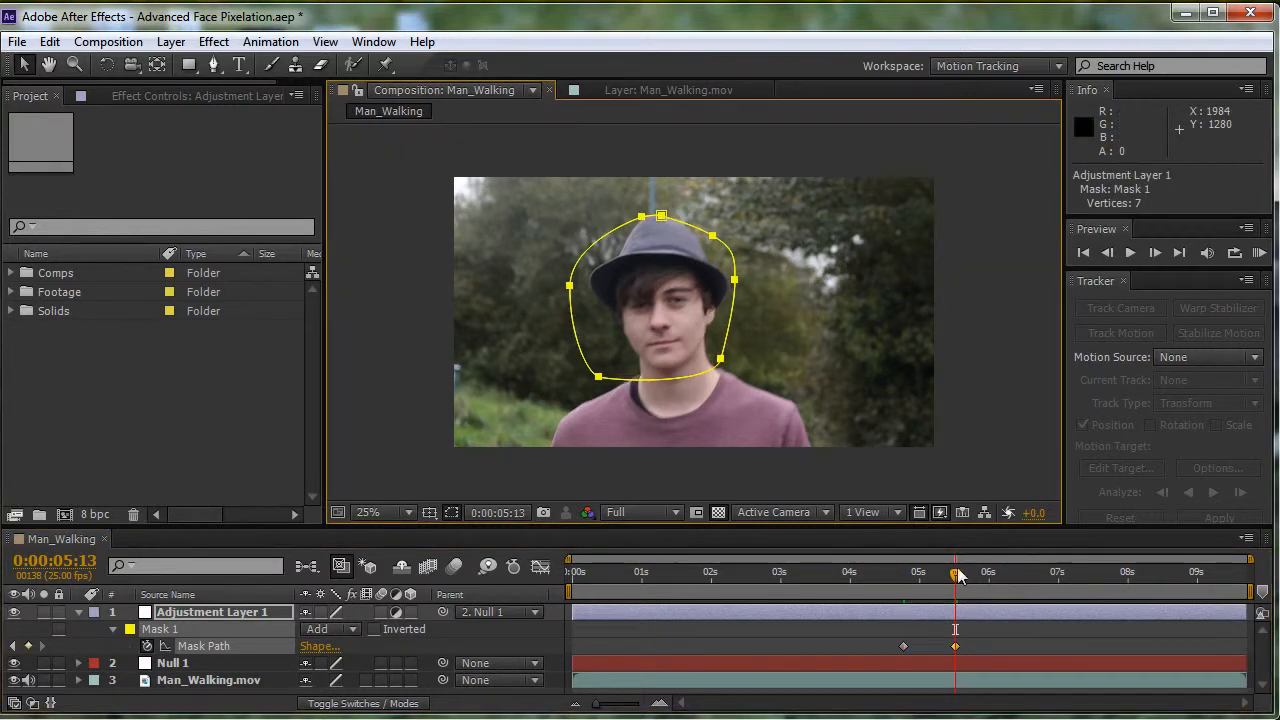
# - Move the whole mask down over the man's head at 0:00:07:09 and at 0:00:02:14
pyautogui.click(1082, 580)
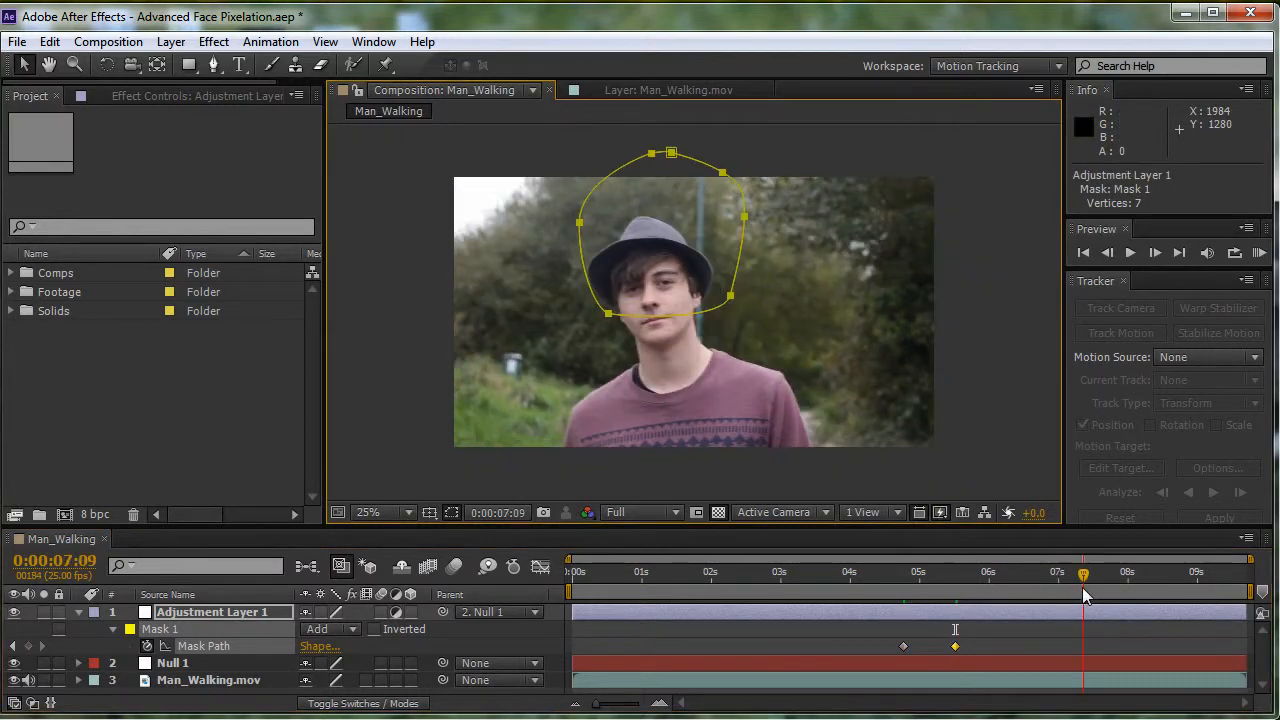
pyautogui.doubleClick(672, 187)
pyautogui.moveTo(672, 187); pyautogui.dragTo(665, 244)
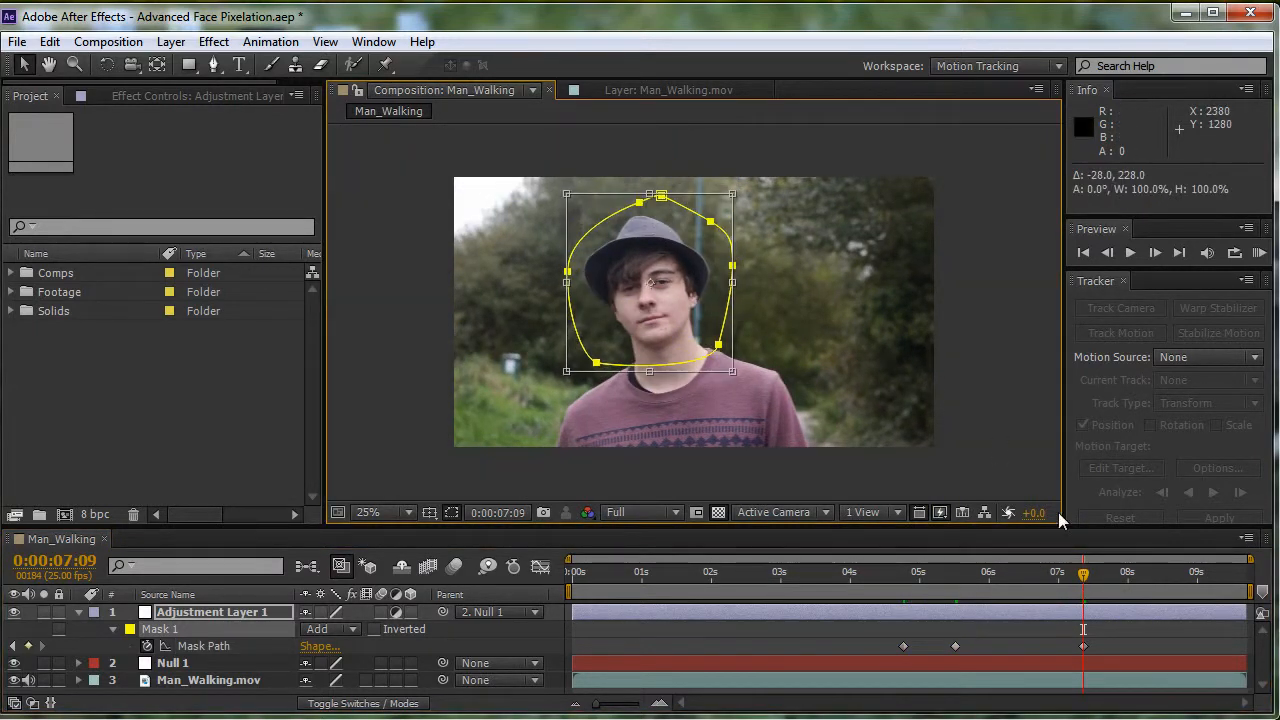
pyautogui.moveTo(1067, 590); pyautogui.dragTo(742, 594)
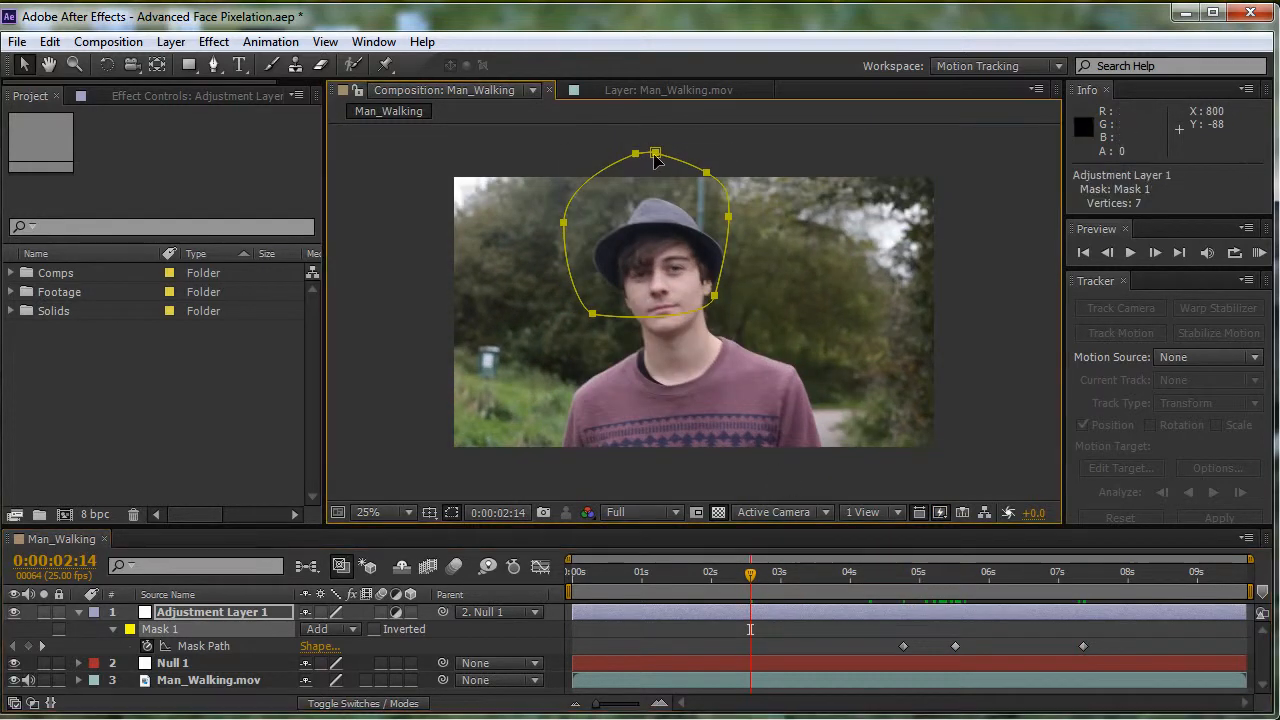
pyautogui.doubleClick(678, 199)
pyautogui.moveTo(678, 199); pyautogui.dragTo(690, 239)
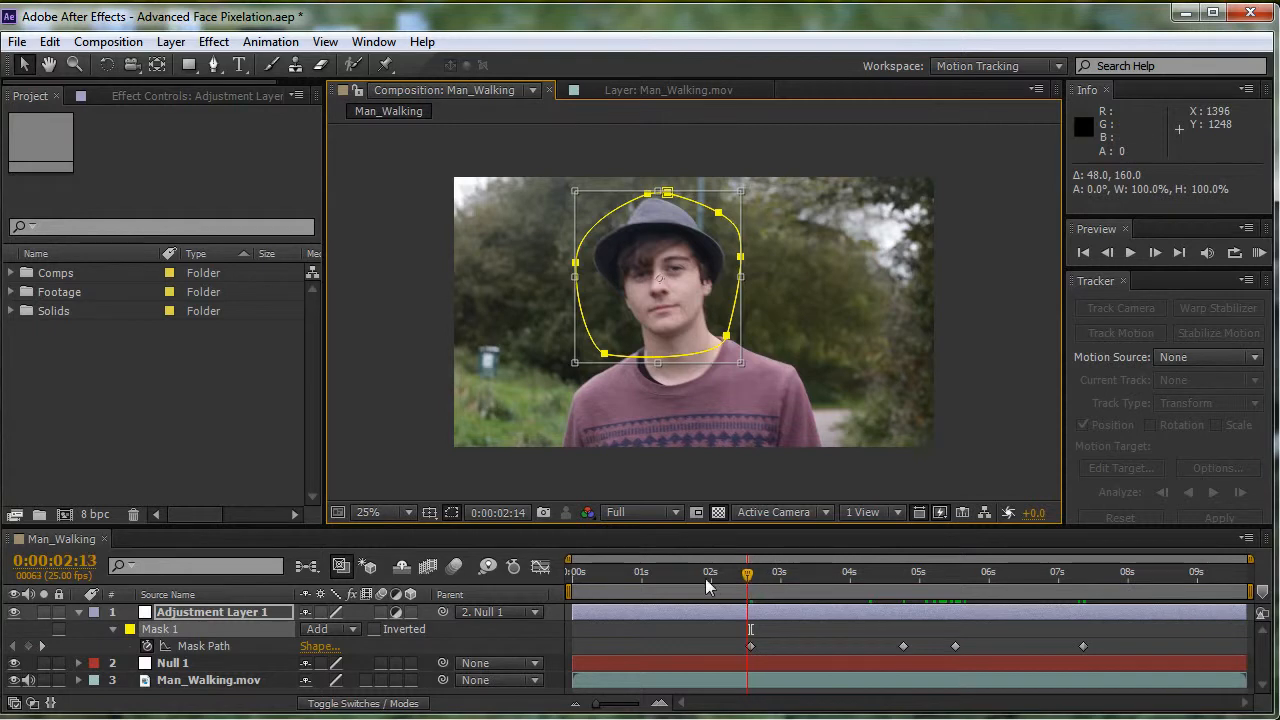
# - Shift the whole mask up and left to enclose the man's head at the last frame, 0:00:09:17
pyautogui.moveTo(705, 578); pyautogui.dragTo(1250, 628)
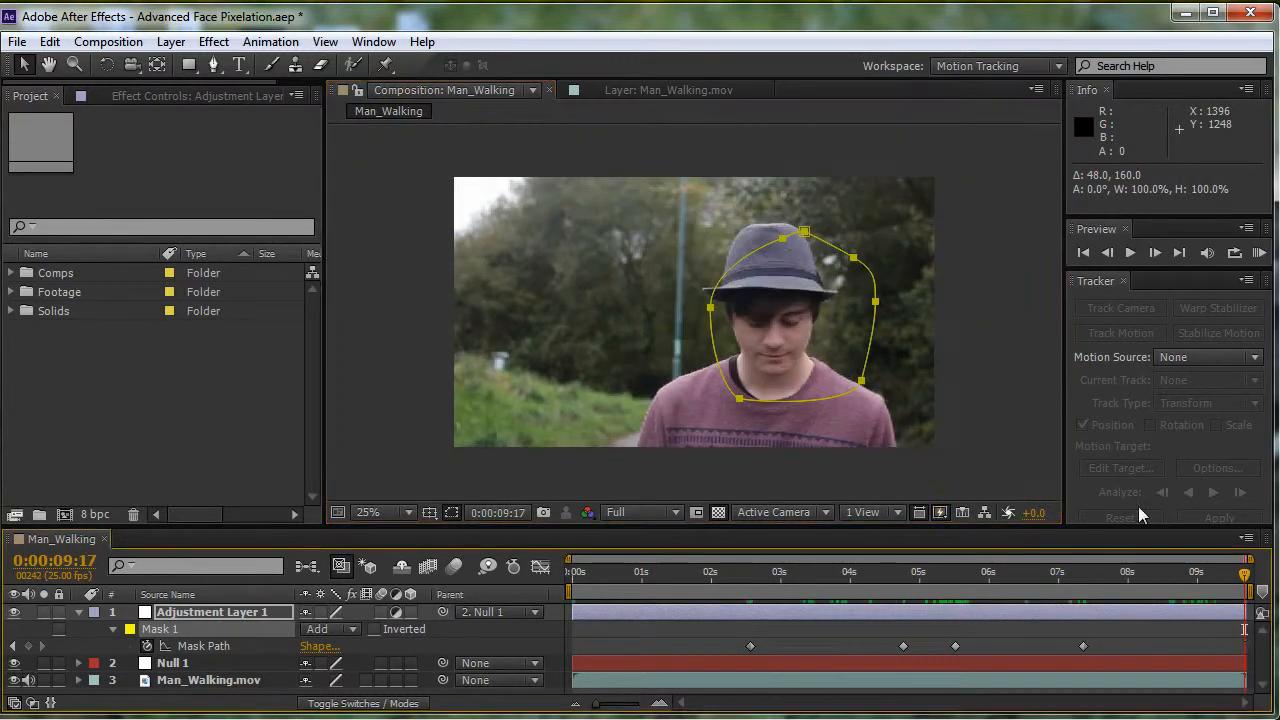
pyautogui.doubleClick(820, 259)
pyautogui.moveTo(820, 259); pyautogui.dragTo(797, 242)
# - Scrub back through the clip and reposition the mask around the man's hat and face at 0:00:01:10
pyautogui.moveTo(1243, 580); pyautogui.dragTo(579, 572)
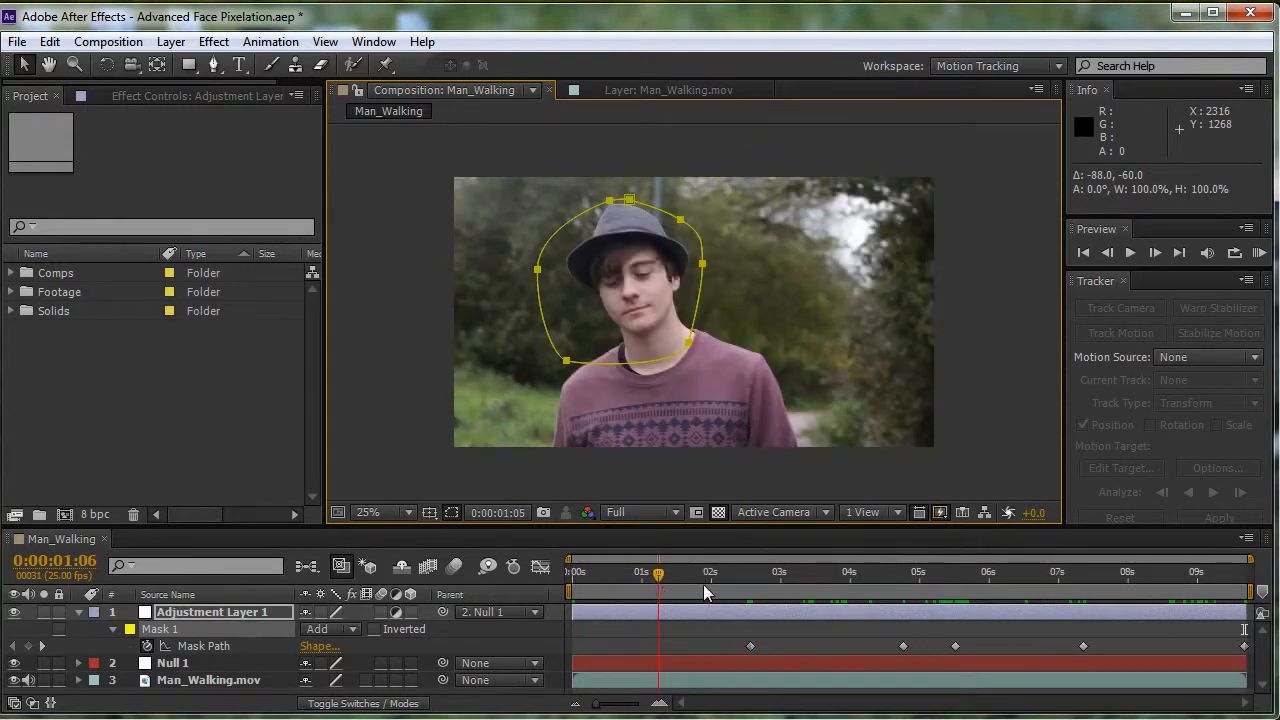
pyautogui.click(706, 576)
pyautogui.moveTo(677, 575); pyautogui.dragTo(669, 575)
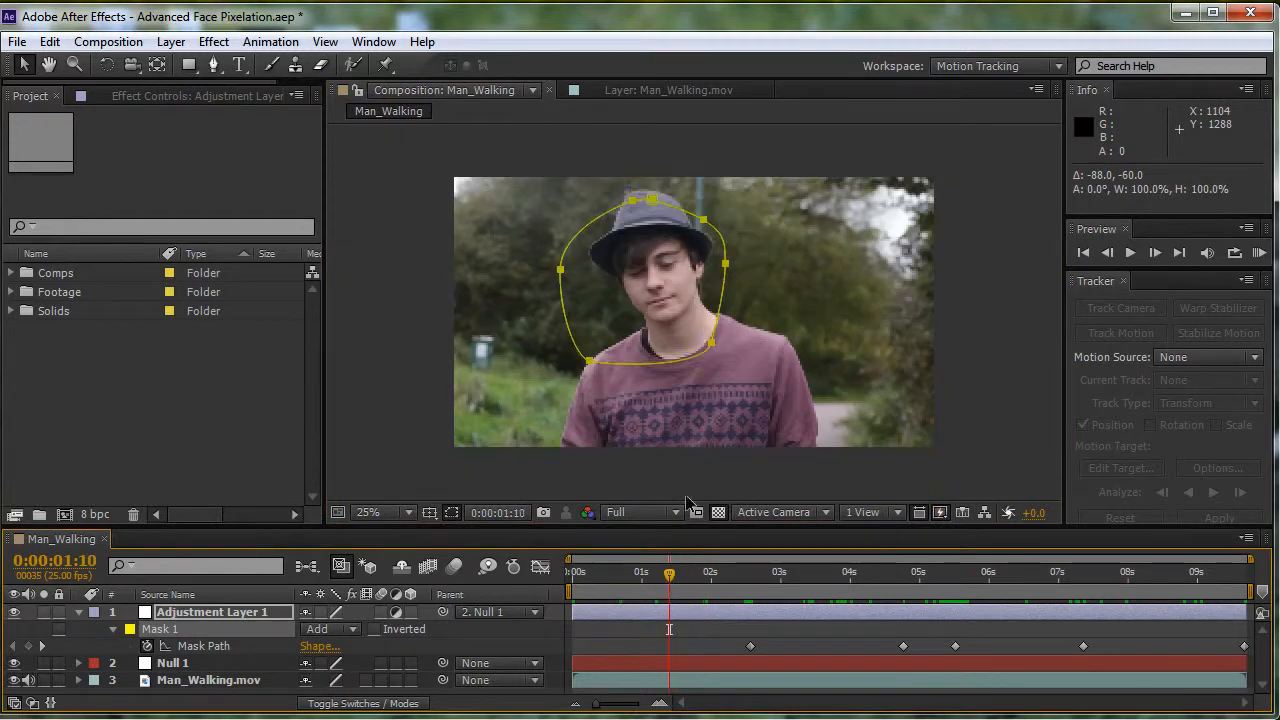
pyautogui.doubleClick(652, 203)
pyautogui.moveTo(668, 262); pyautogui.dragTo(675, 251)
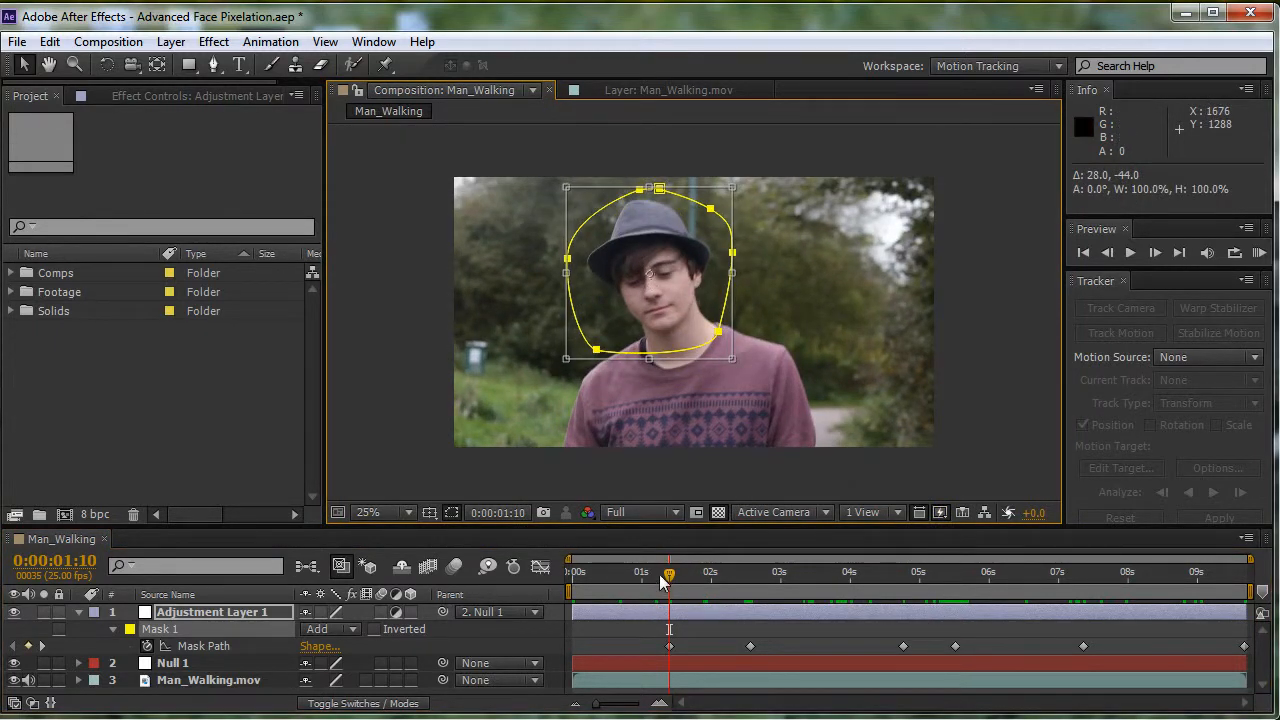
# - Return to the first frame and apply the Stylize effect Mosaic to Adjustment Layer 1
pyautogui.moveTo(659, 574); pyautogui.dragTo(527, 572)
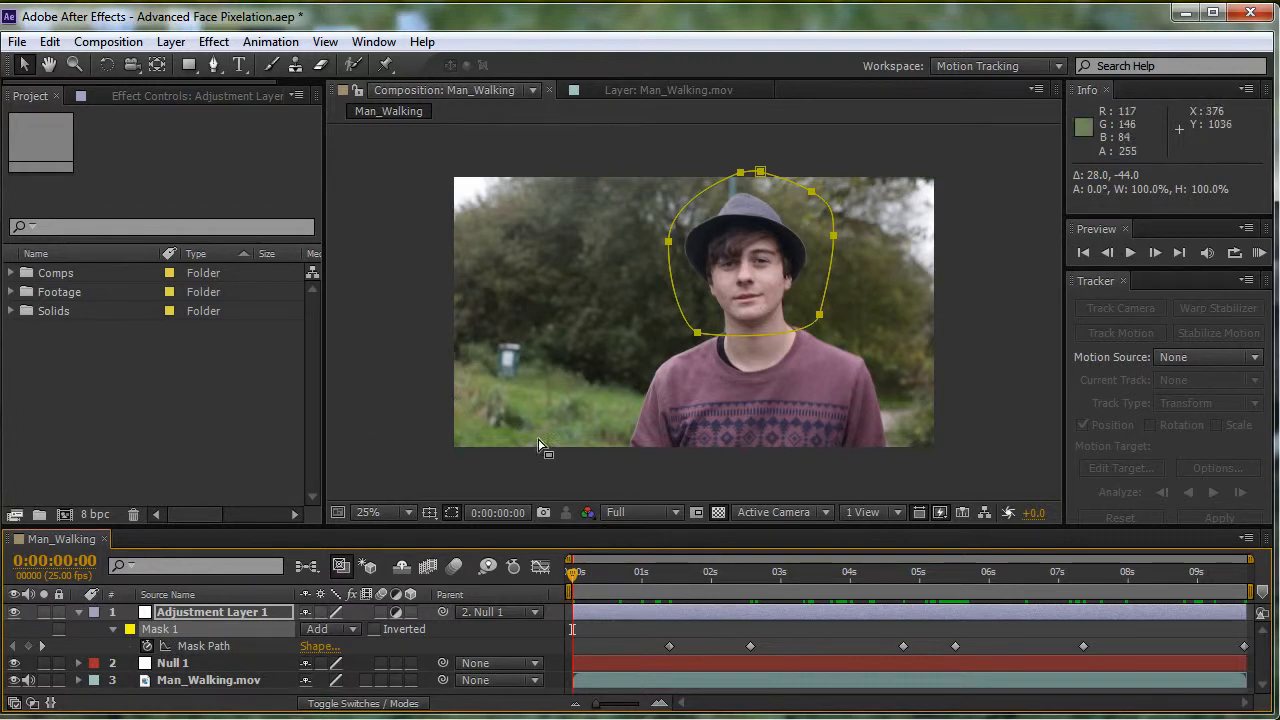
pyautogui.click(212, 41)
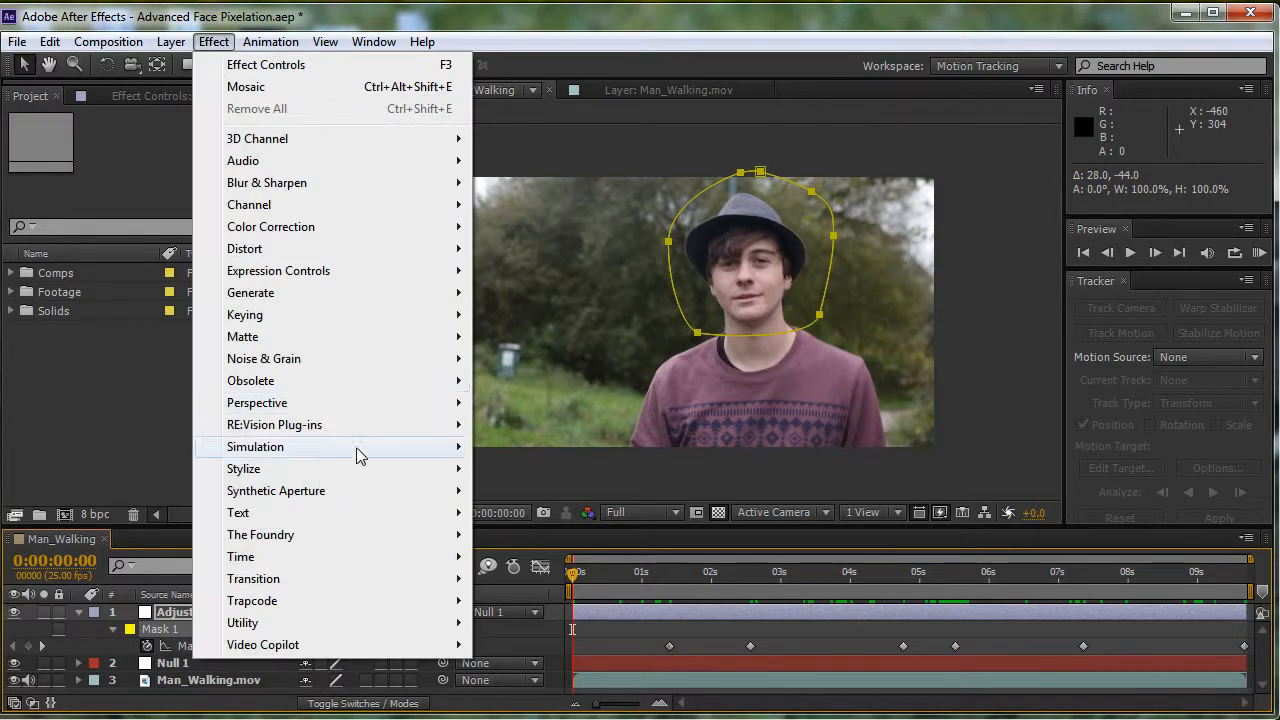
pyautogui.moveTo(266, 362)
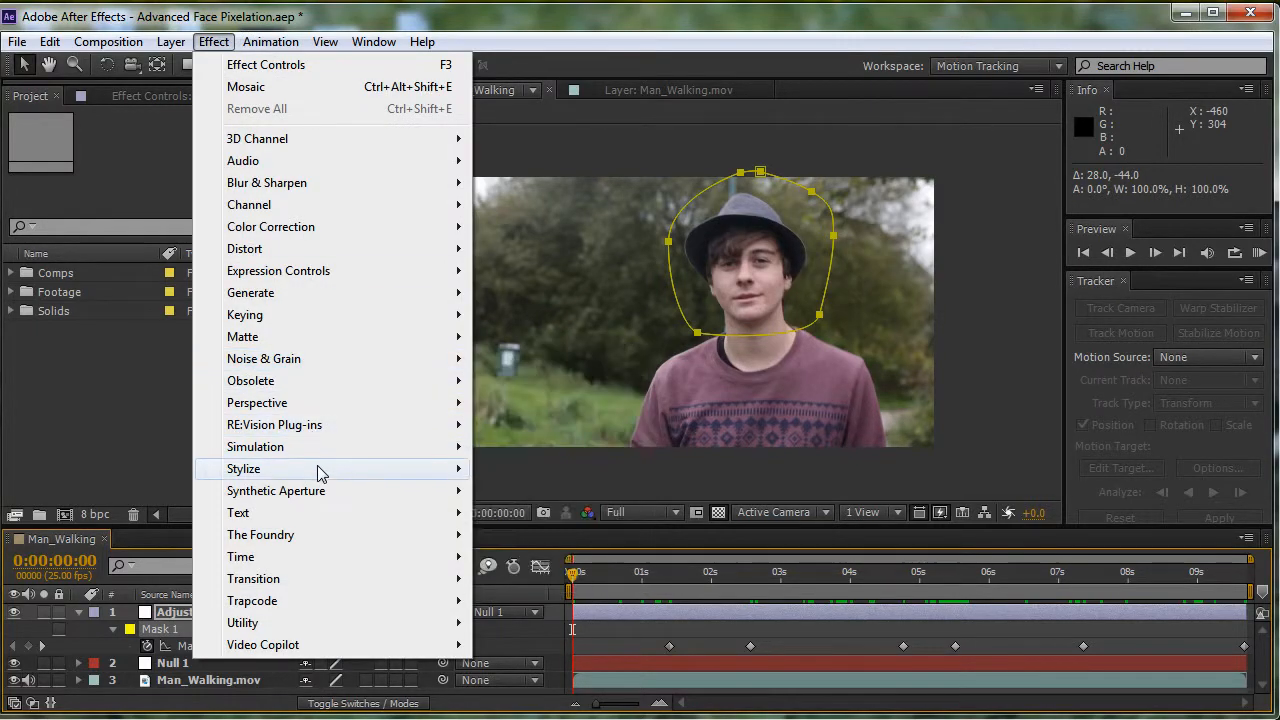
pyautogui.moveTo(286, 471)
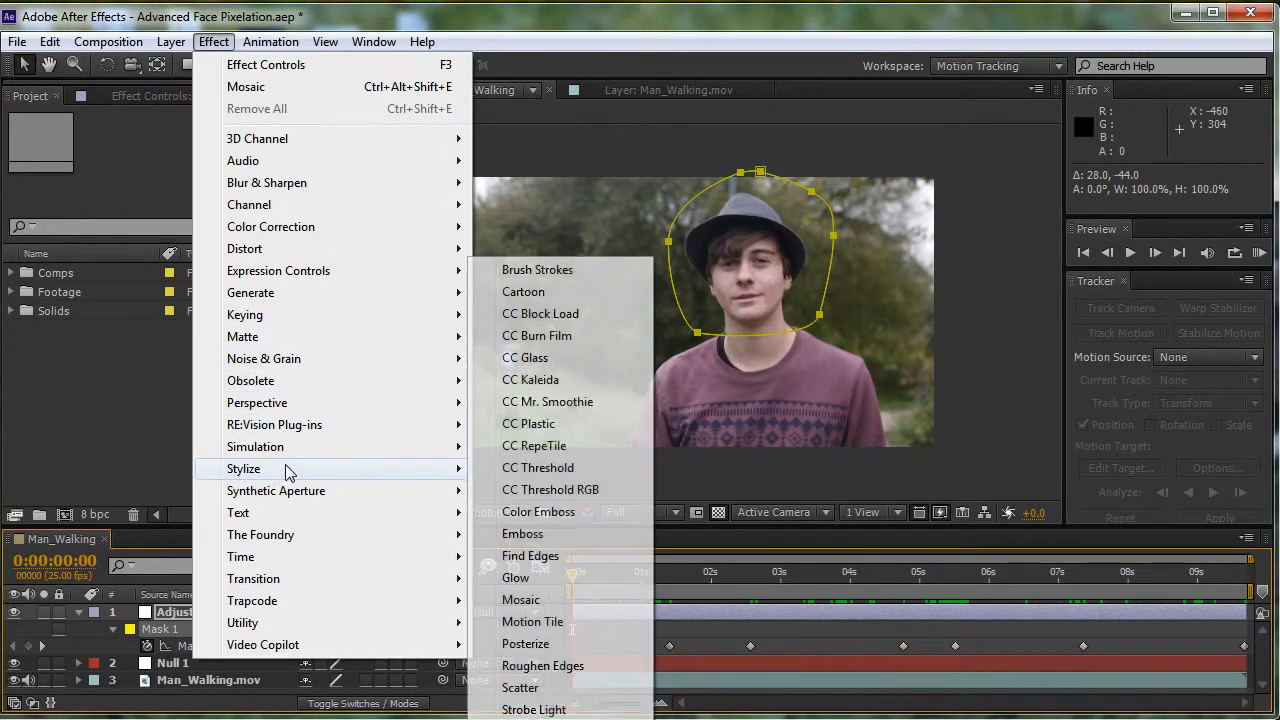
pyautogui.click(521, 600)
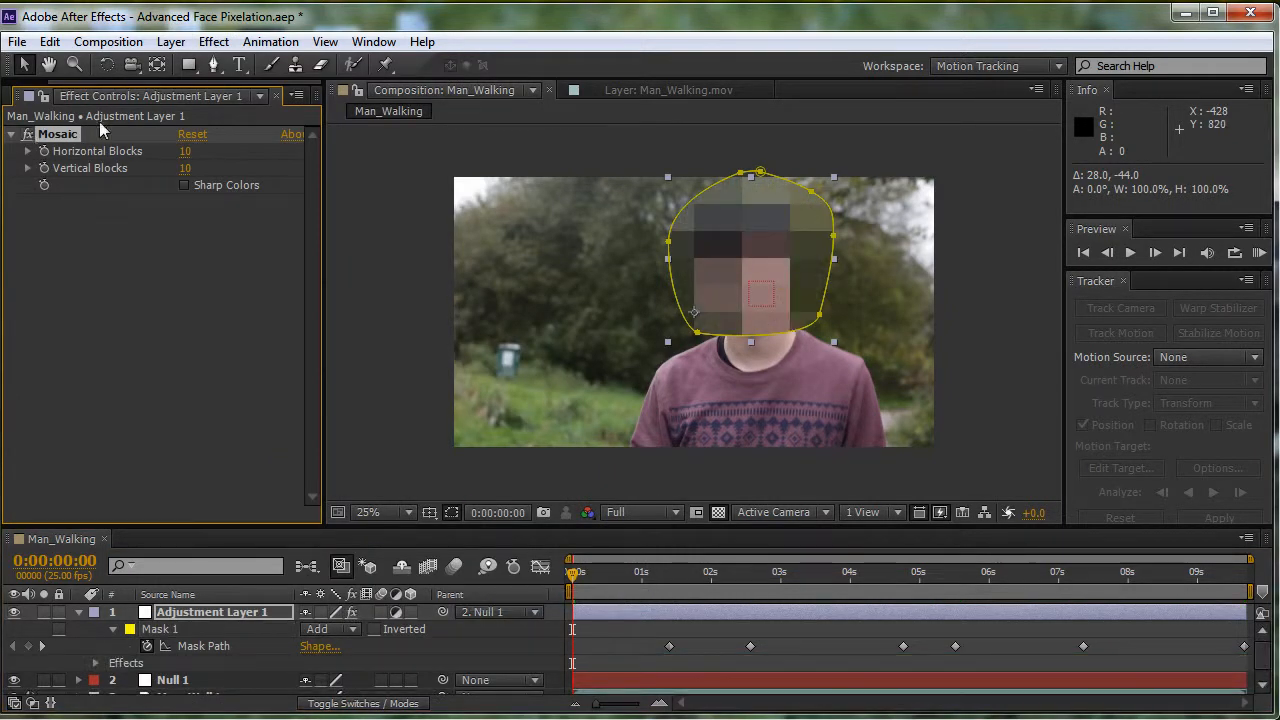
# - Set the Mosaic effect's horizontal and vertical blocks to 45 and enable Sharp Colors
pyautogui.click(183, 153)
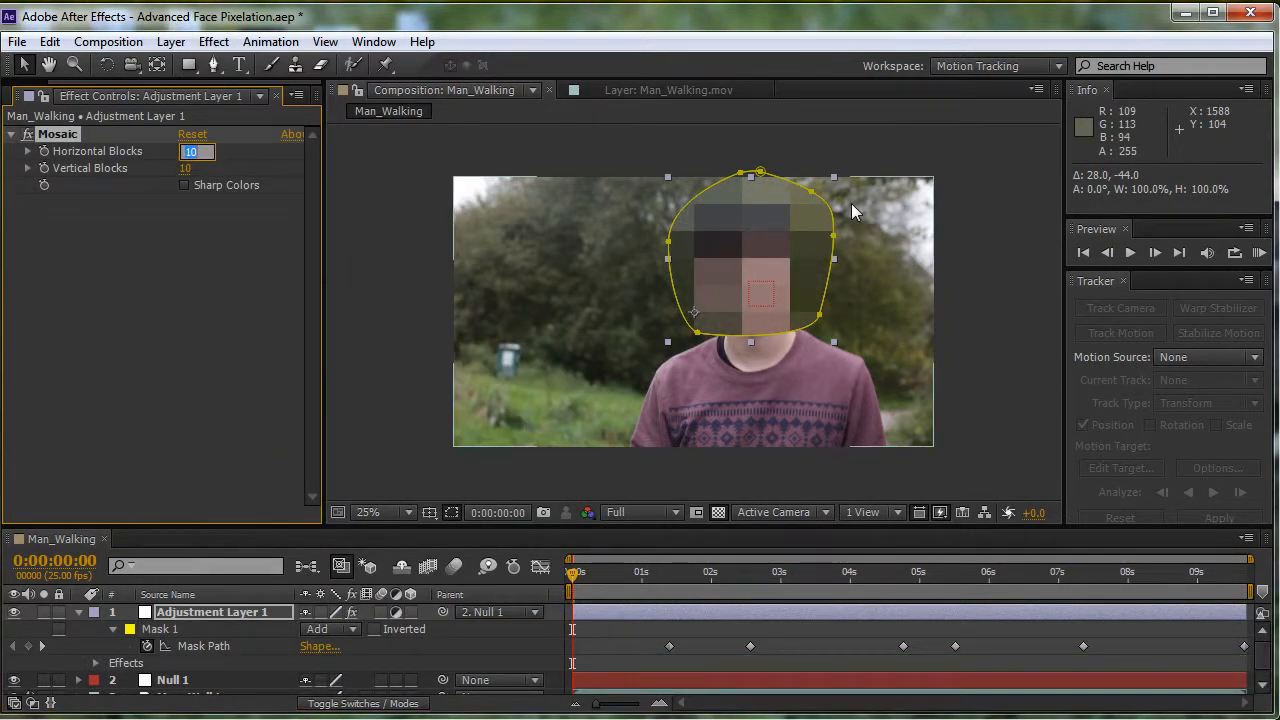
pyautogui.press('Tab')
pyautogui.write('4')
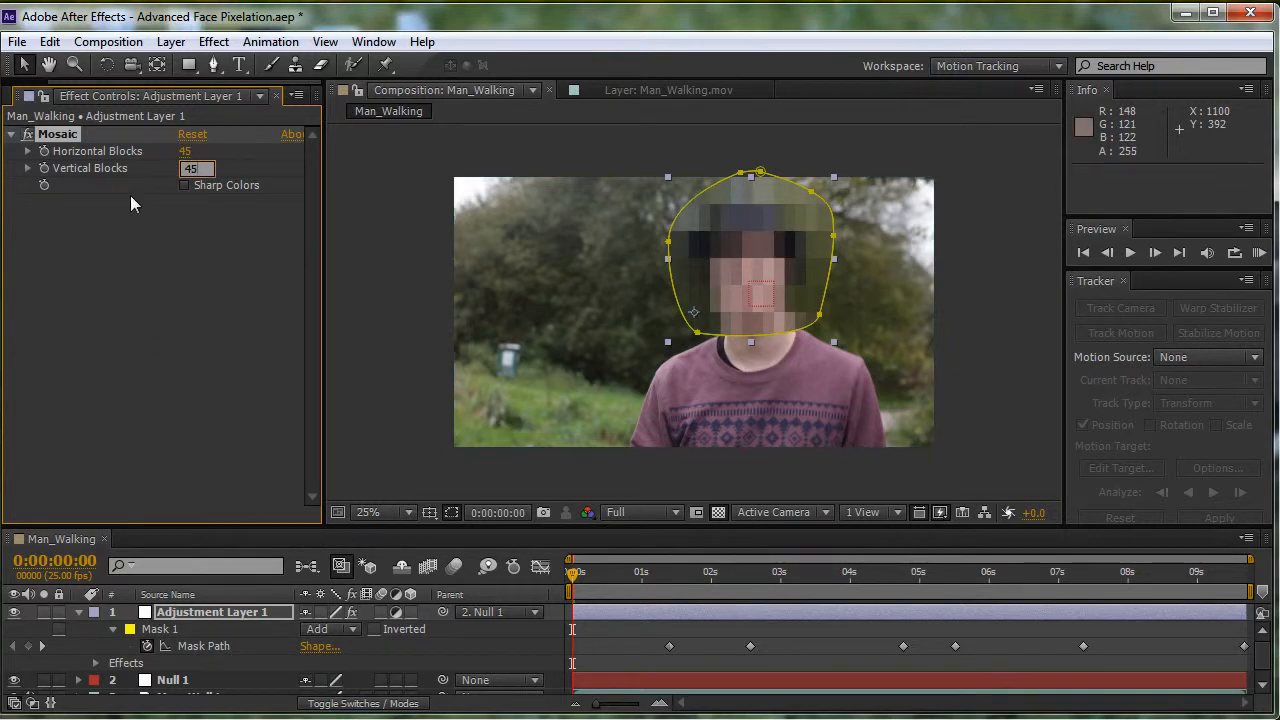
pyautogui.click(184, 185)
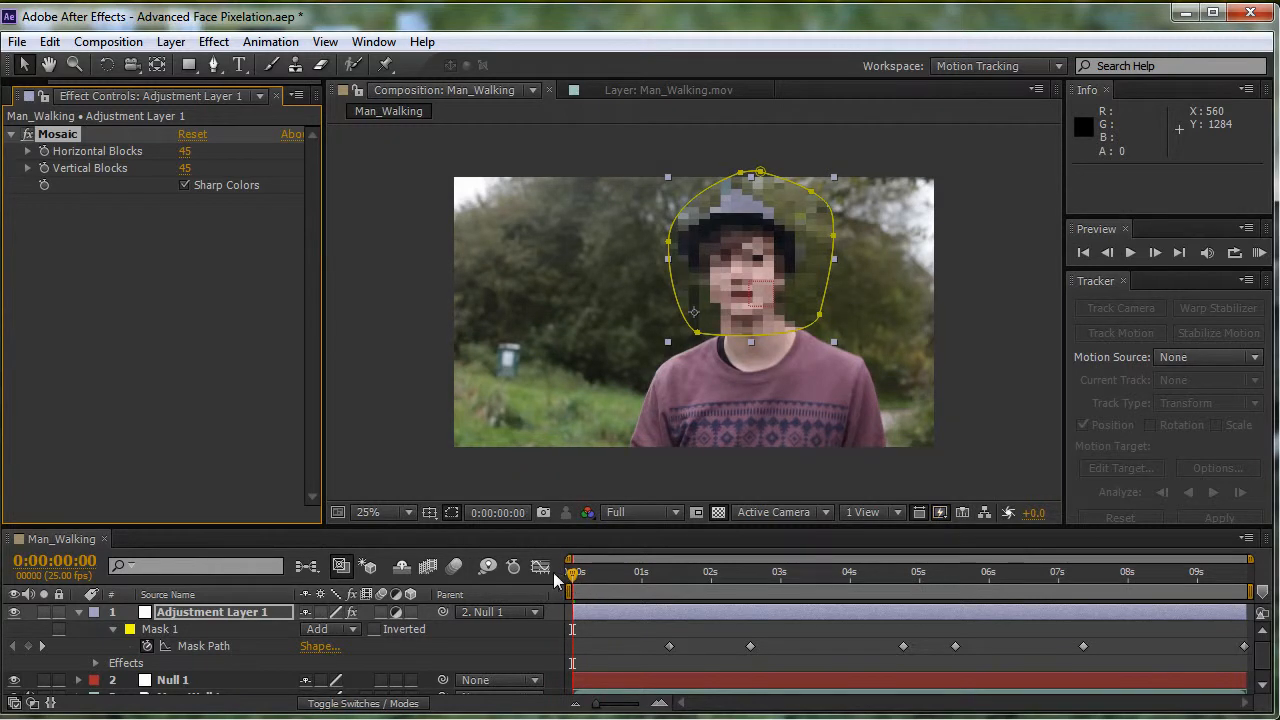
# - Hide the mask outline in the composition view and scrub through the clip to check the pixelation
pyautogui.click(449, 512)
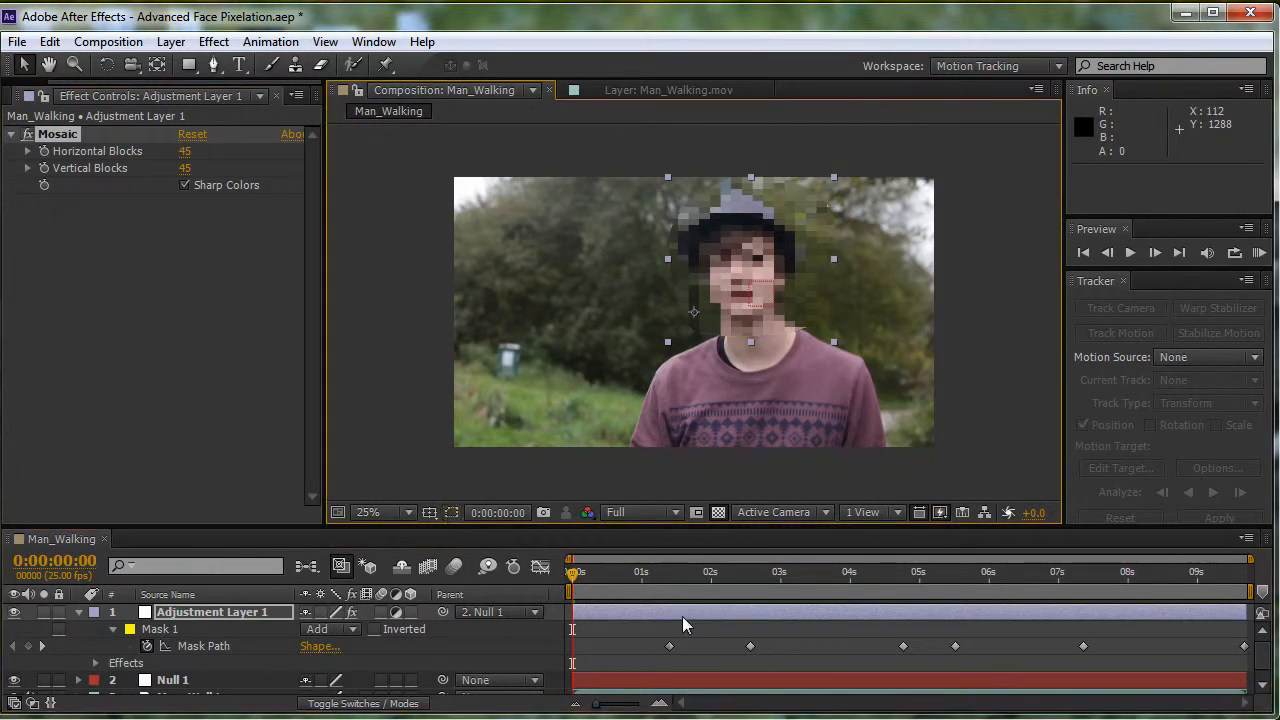
pyautogui.moveTo(581, 571); pyautogui.dragTo(894, 578)
pyautogui.moveTo(1000, 580); pyautogui.dragTo(5, 571)
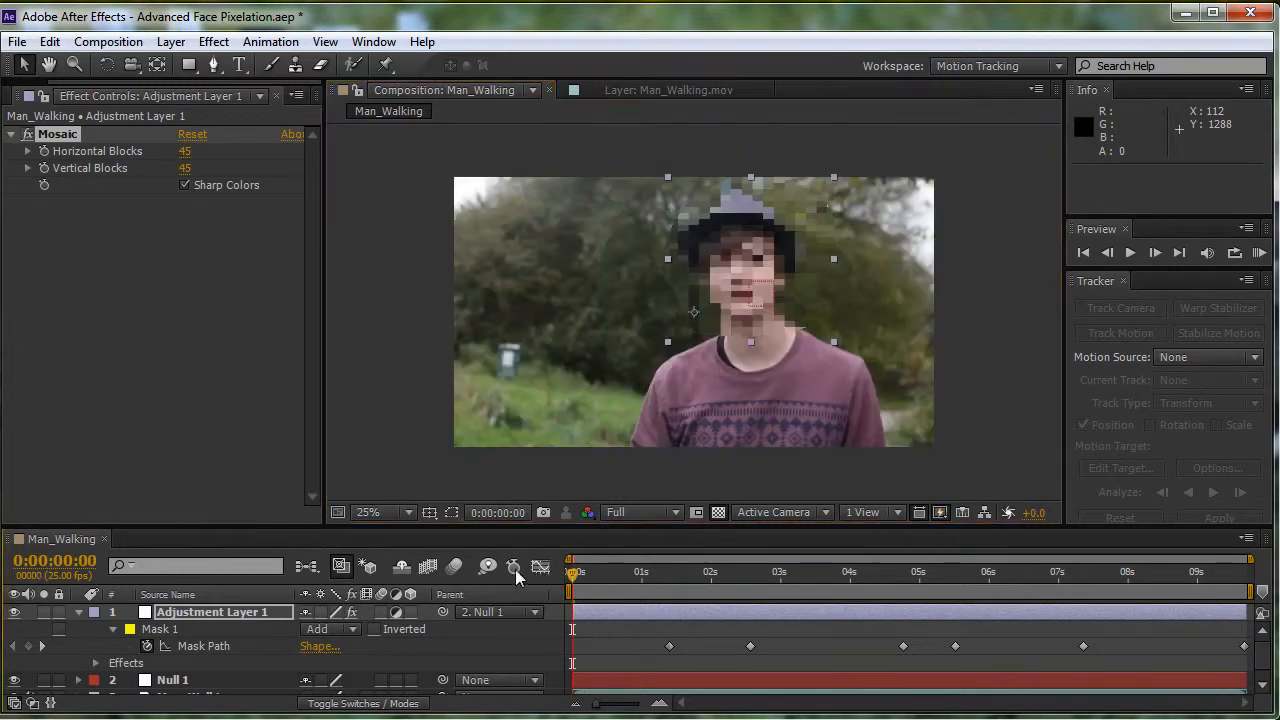
# - Reveal Mask 1's feather, test different amounts and set it to 74 pixels
pyautogui.press('f')
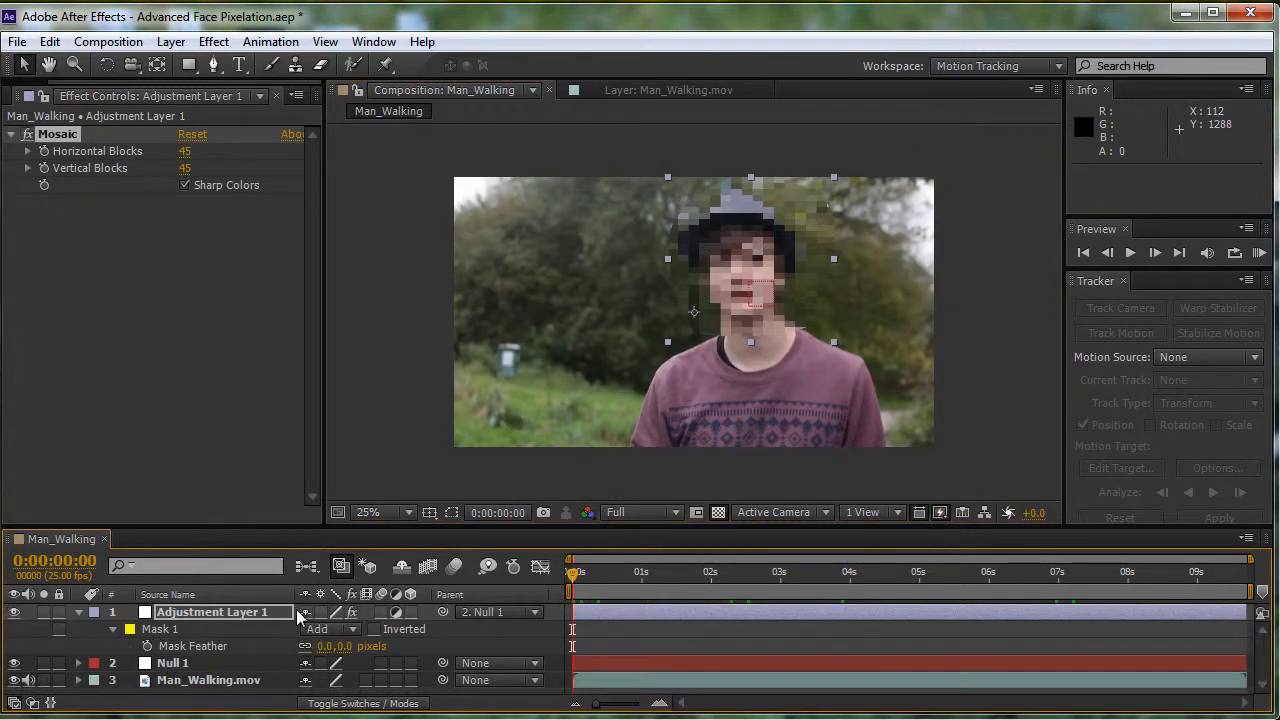
pyautogui.moveTo(328, 644); pyautogui.dragTo(1050, 626)
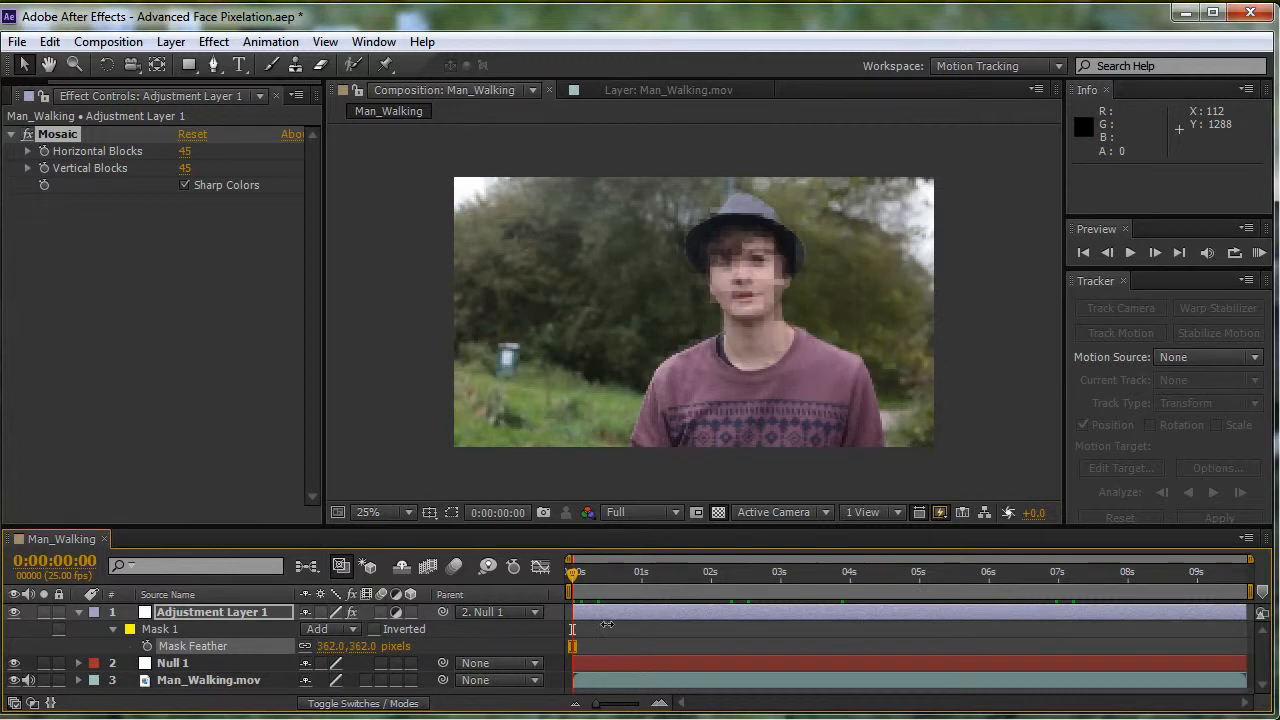
pyautogui.moveTo(607, 624); pyautogui.dragTo(161, 624)
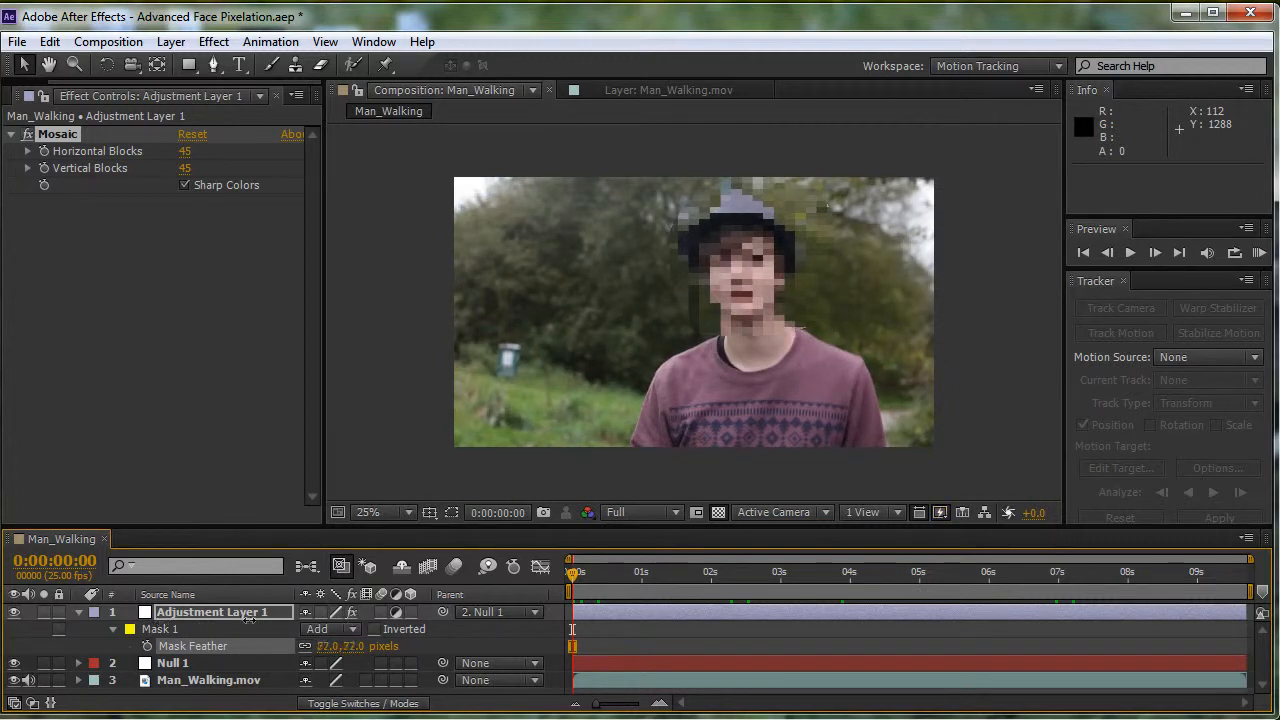
pyautogui.moveTo(248, 620); pyautogui.dragTo(263, 619)
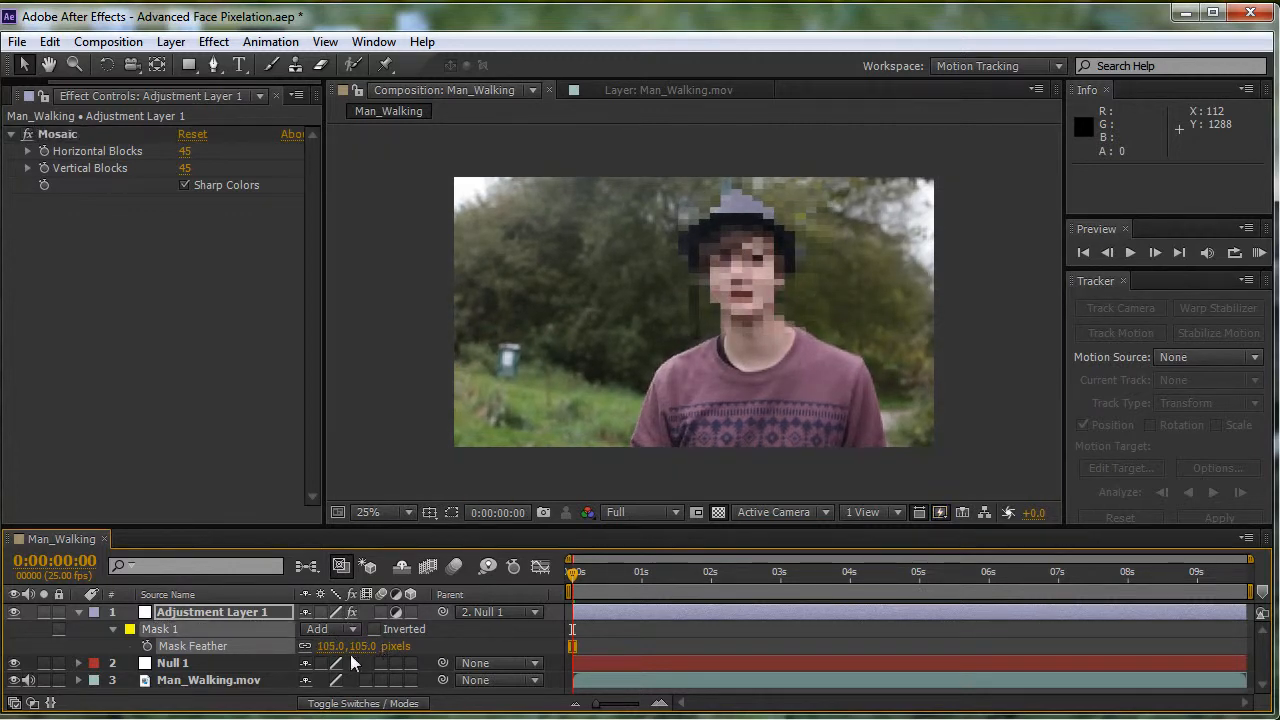
pyautogui.moveTo(335, 655); pyautogui.dragTo(175, 648)
# - Preview the composition and scrub through the timeline to check that the pixelation follows the man's face
pyautogui.press('space')
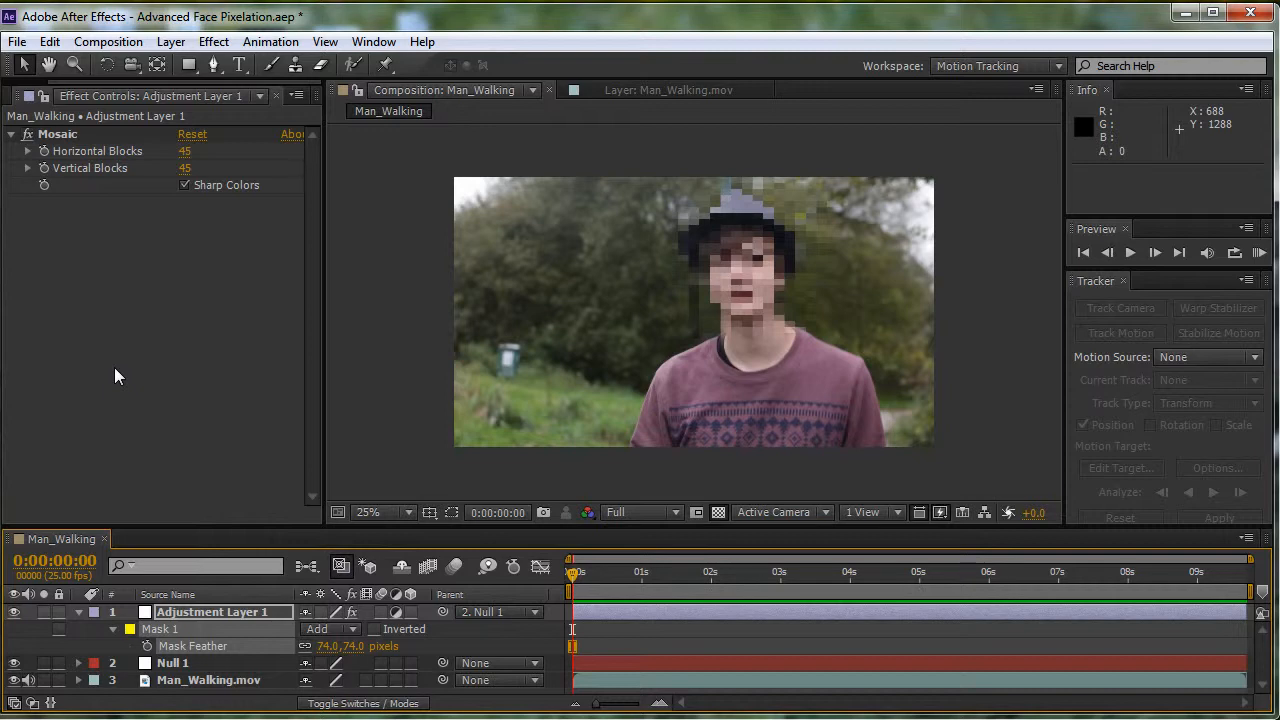
pyautogui.moveTo(966, 572); pyautogui.dragTo(858, 572)
pyautogui.moveTo(573, 572); pyautogui.dragTo(1047, 572)
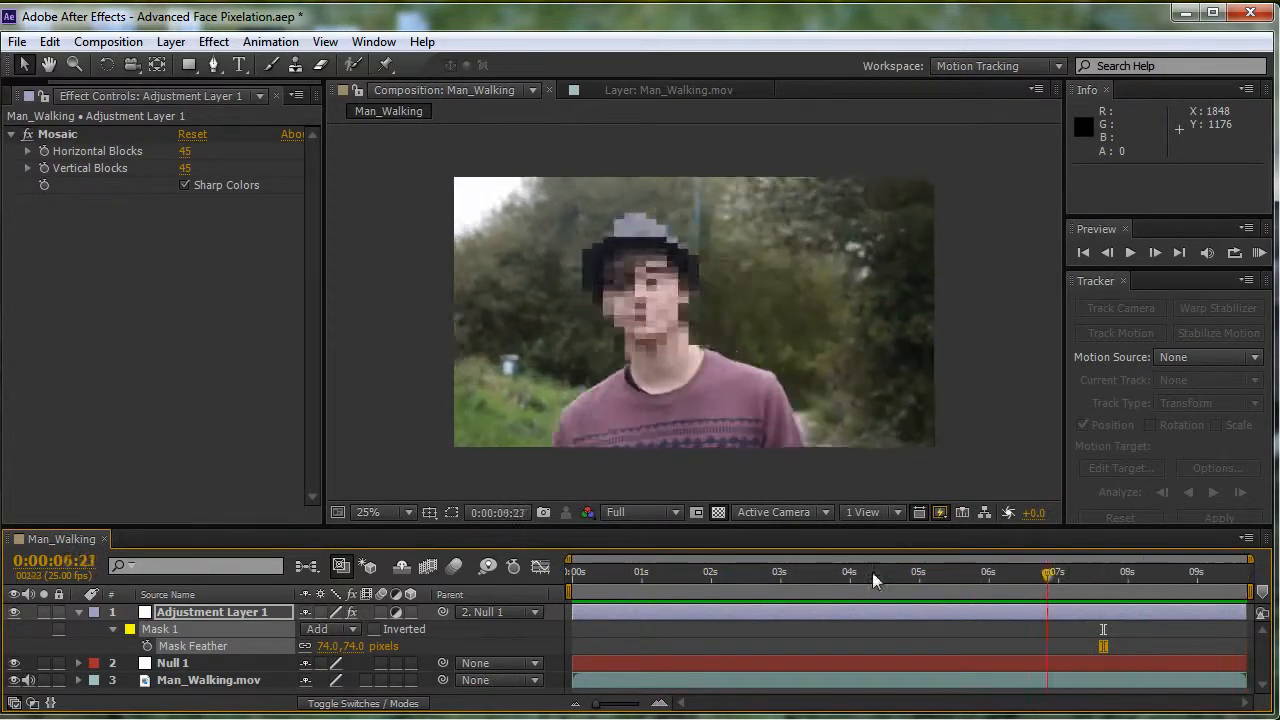
pyautogui.moveTo(873, 580); pyautogui.dragTo(1108, 576)
pyautogui.moveTo(660, 574); pyautogui.dragTo(777, 594)
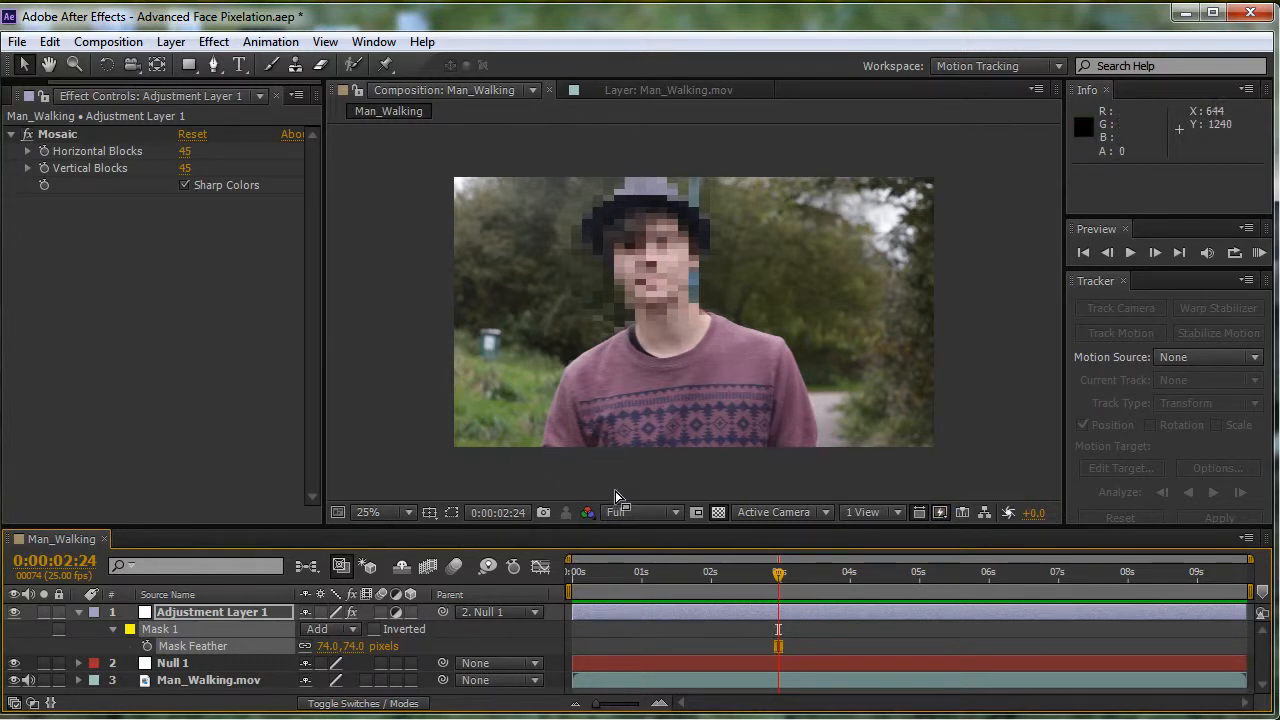
pyautogui.moveTo(776, 577); pyautogui.dragTo(555, 585)
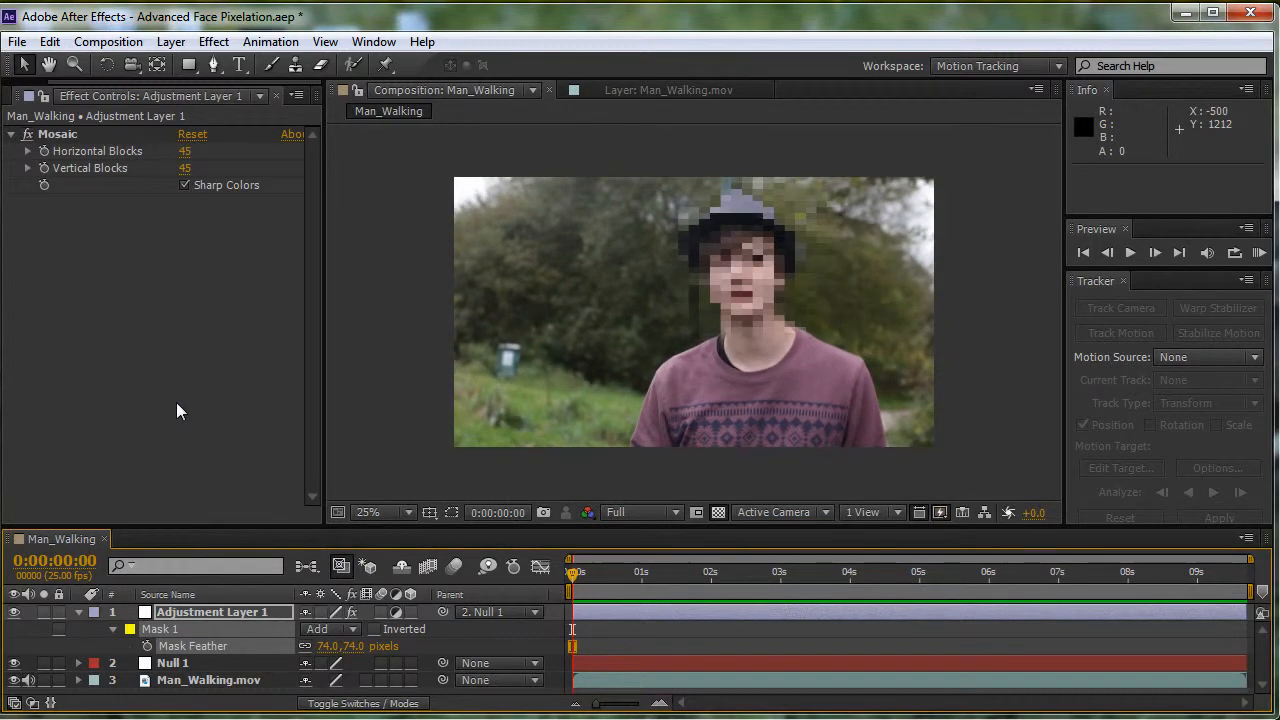